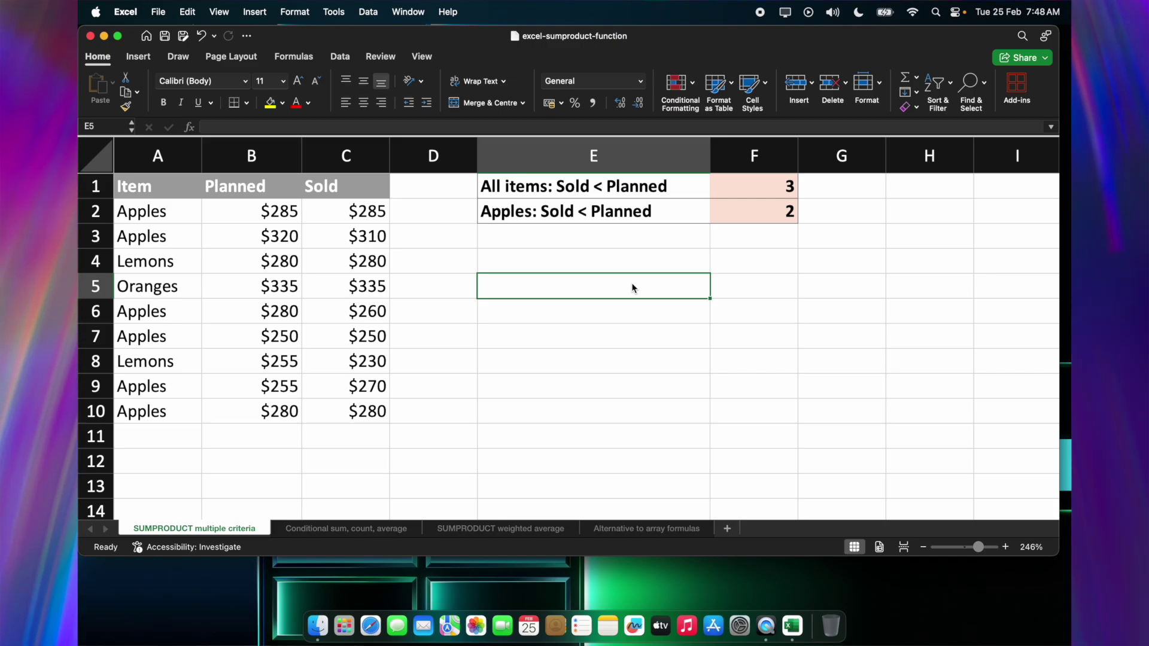
click(264, 206)
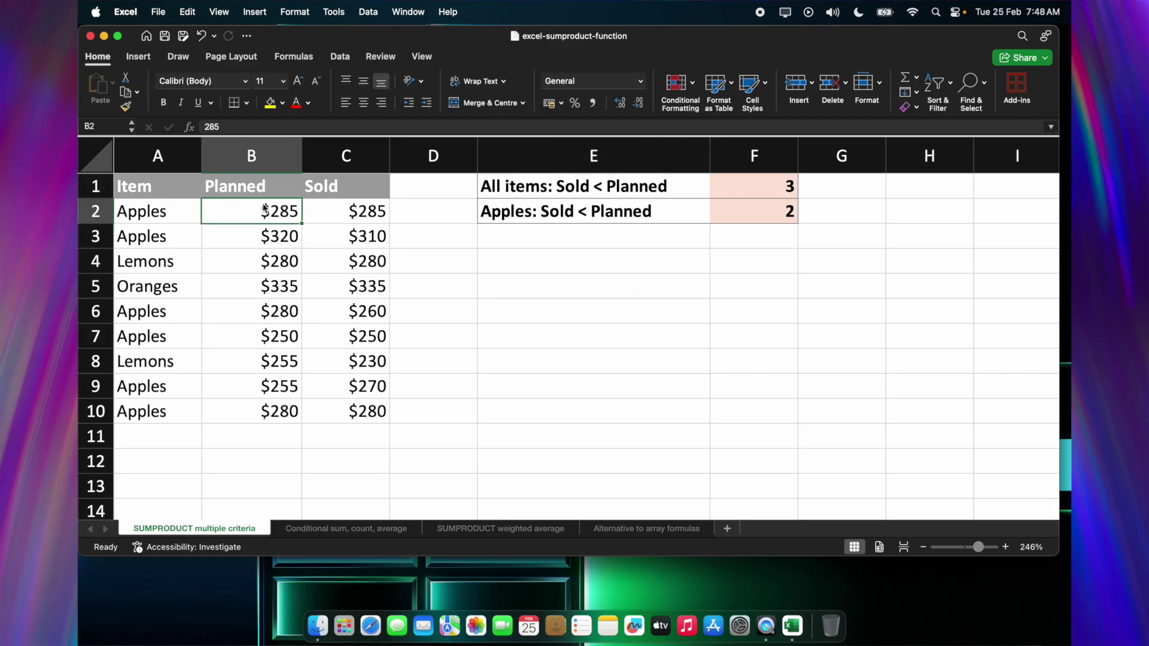
key(Right)
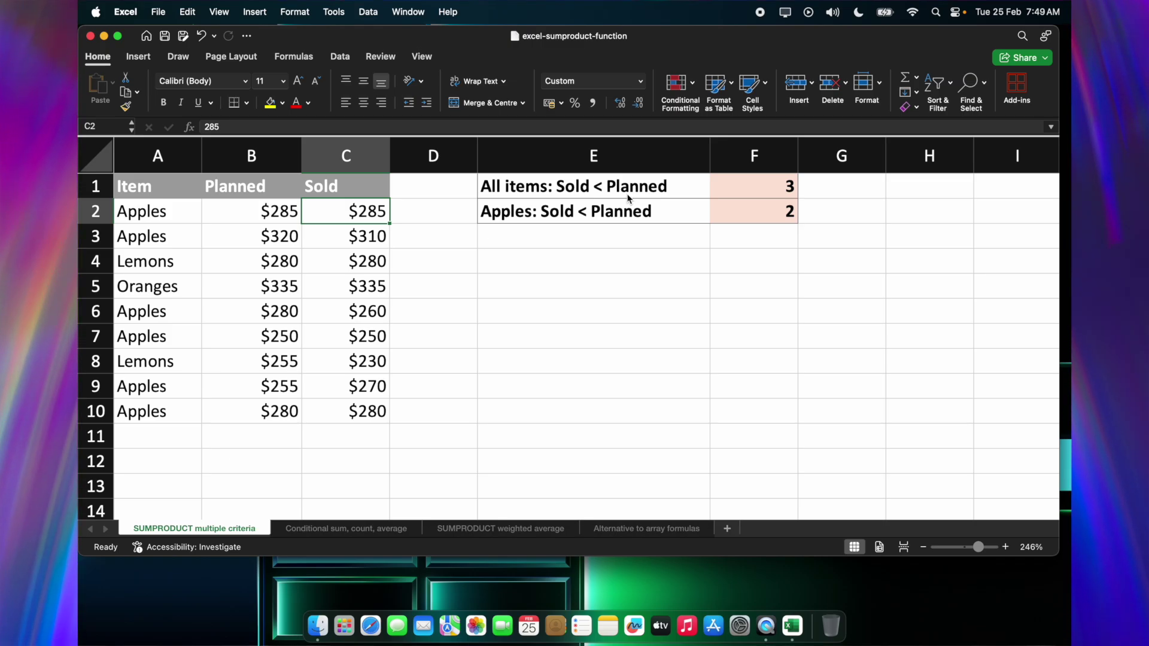
- Show the formula of cell F1 as text in cell E4 with the FORMULATEXT function
click(579, 259)
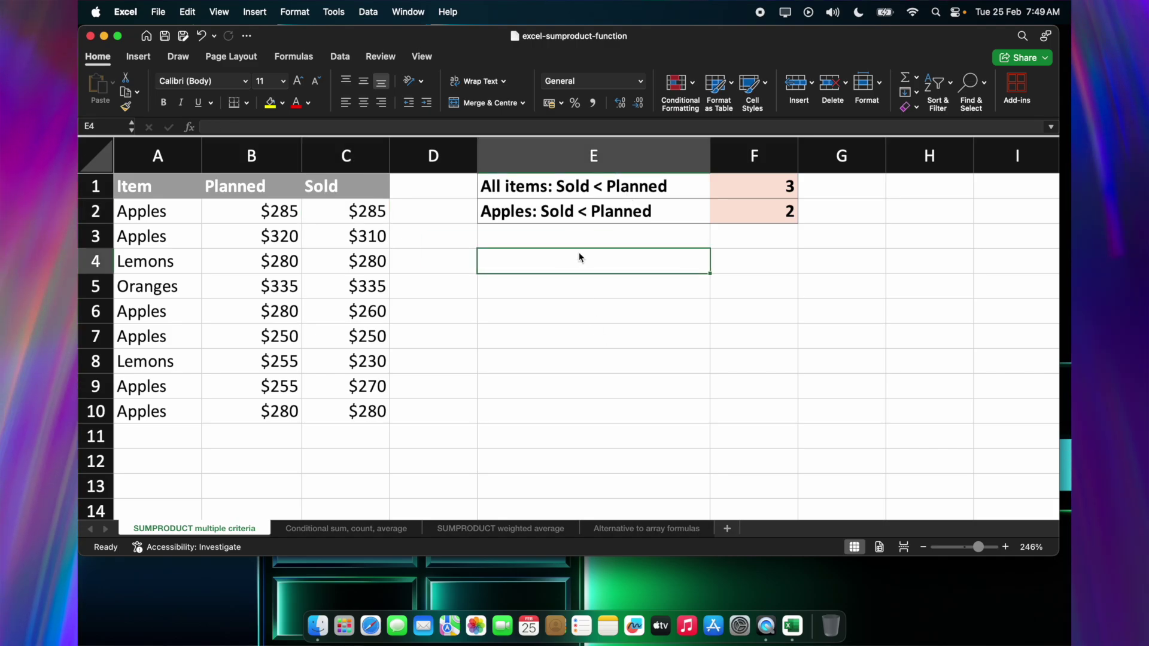
text(=form)
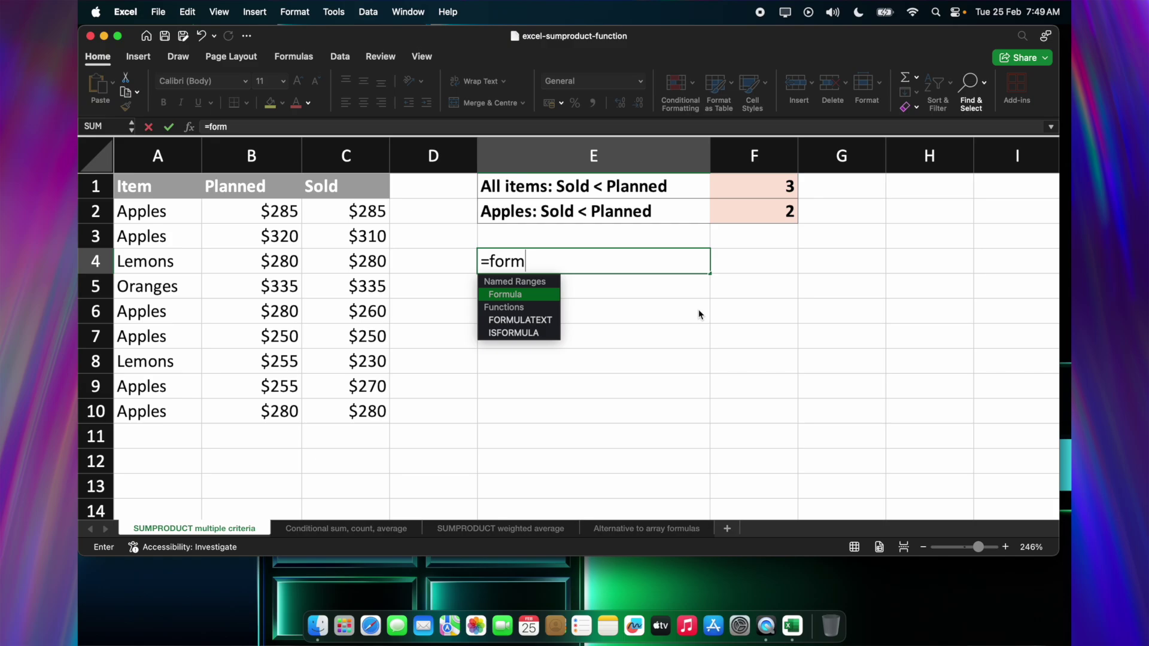
key(Down)
key(Tab)
key(Right)
key(Up)
key(Up)
key(Up)
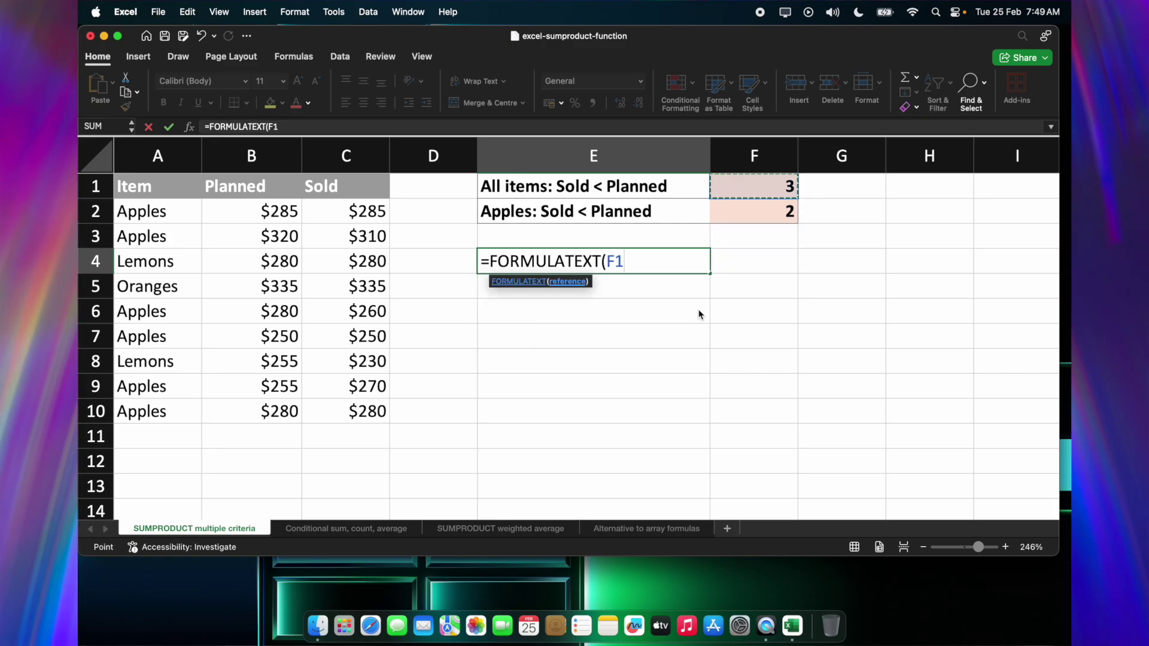
key(Return)
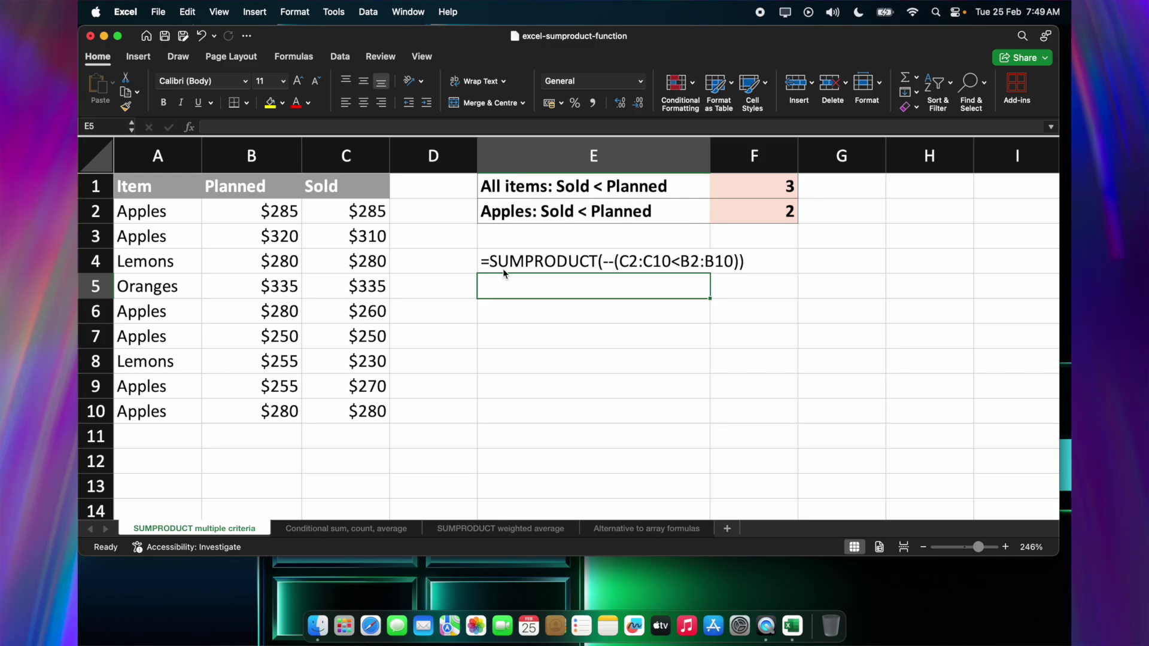
- Enter =SUMPRODUCT(C2:C10<B2:B10) in cell E6 to compare the Sold values with the Planned values
click(521, 320)
text(=sump)
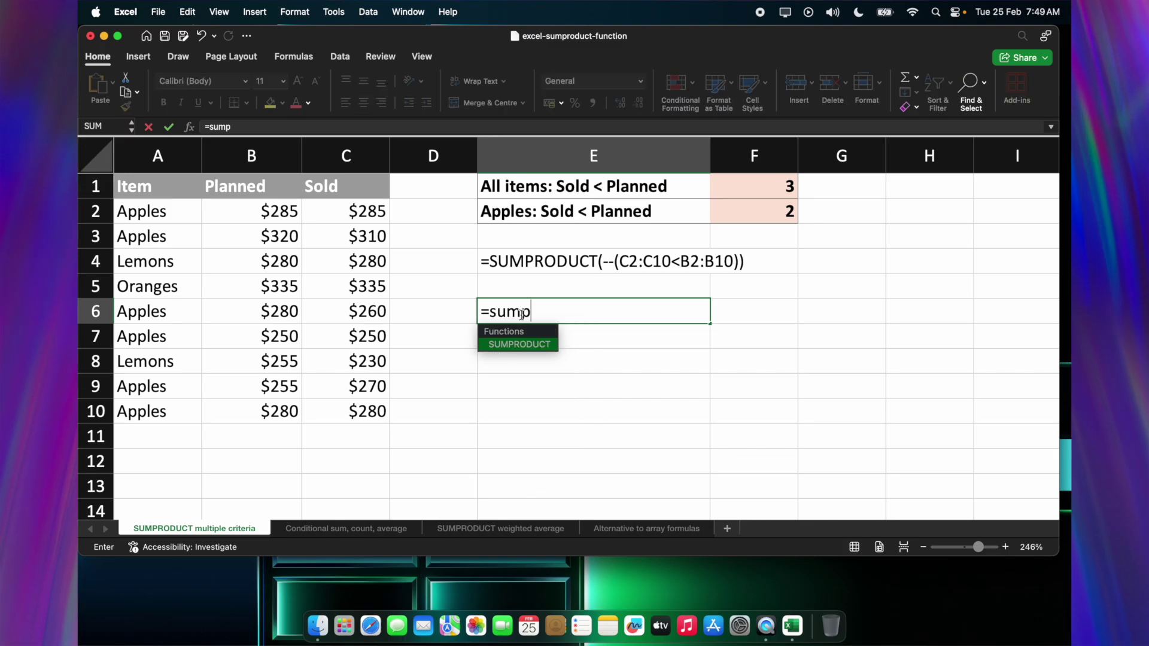
key(Tab)
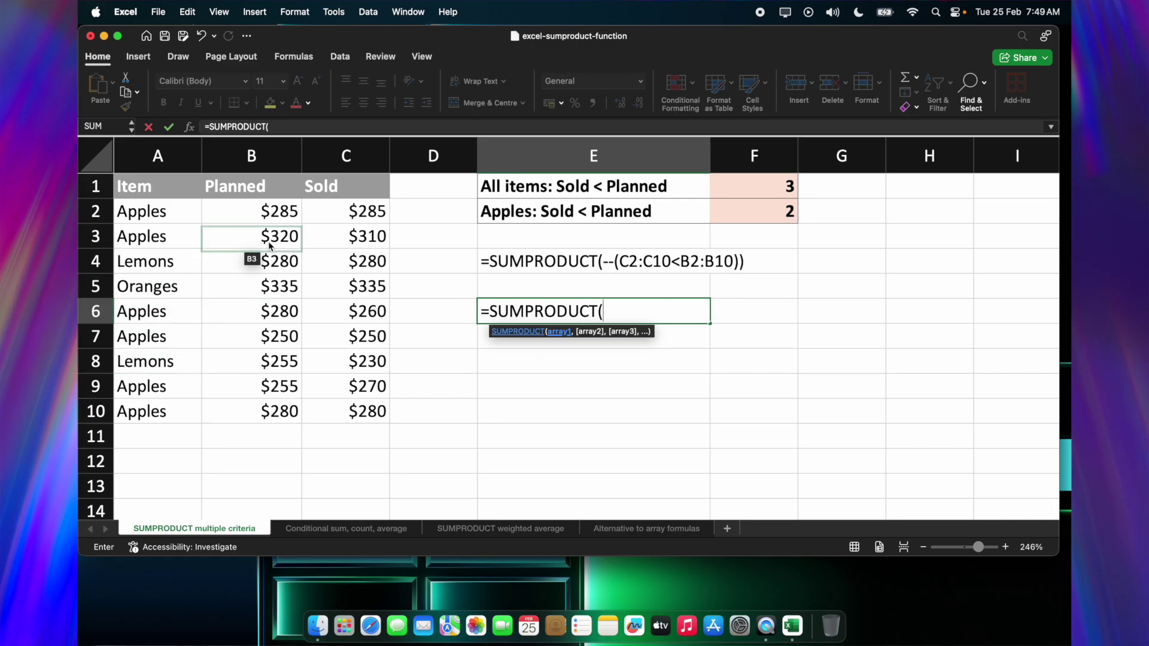
drag(343, 217, 329, 414)
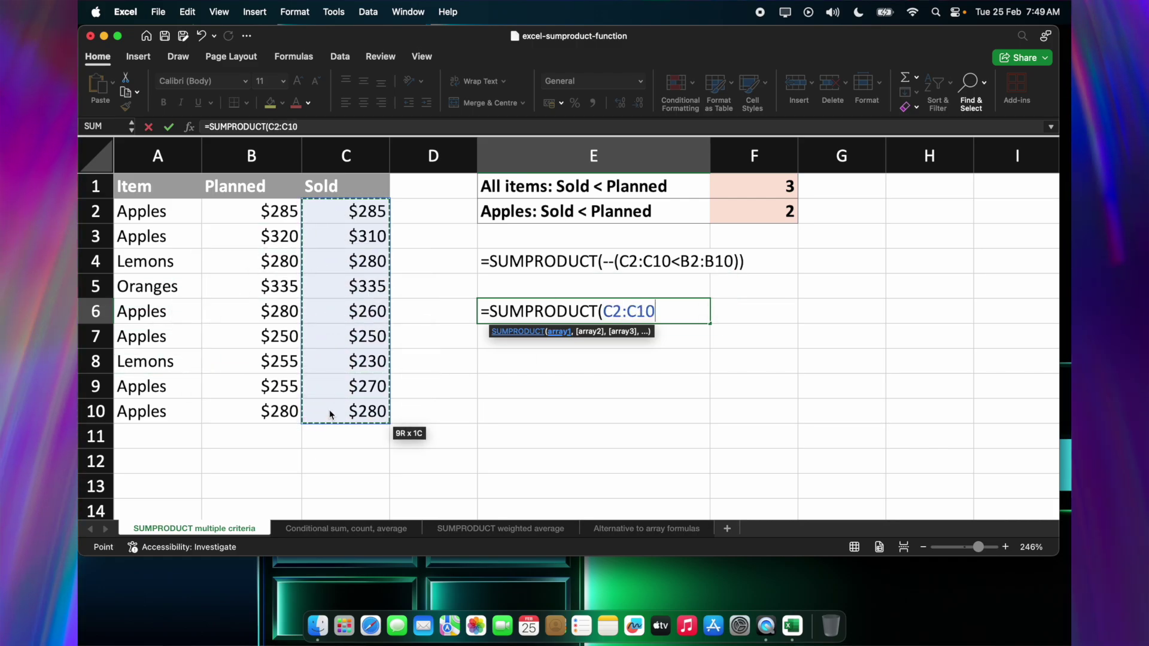
text(<)
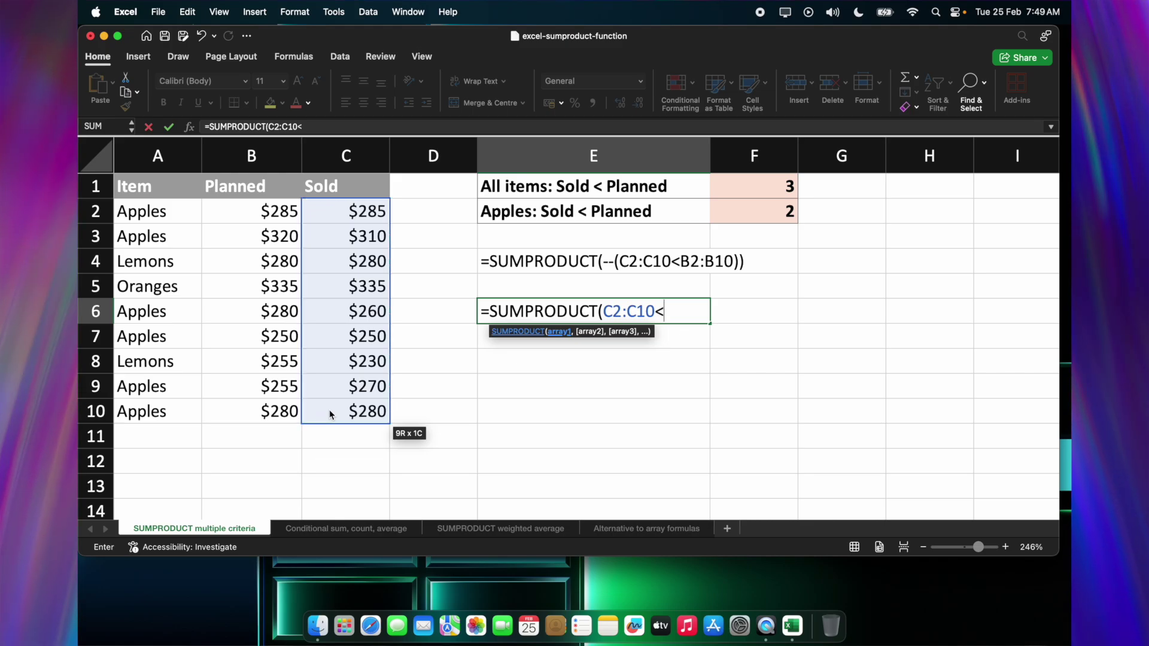
drag(236, 206, 233, 417)
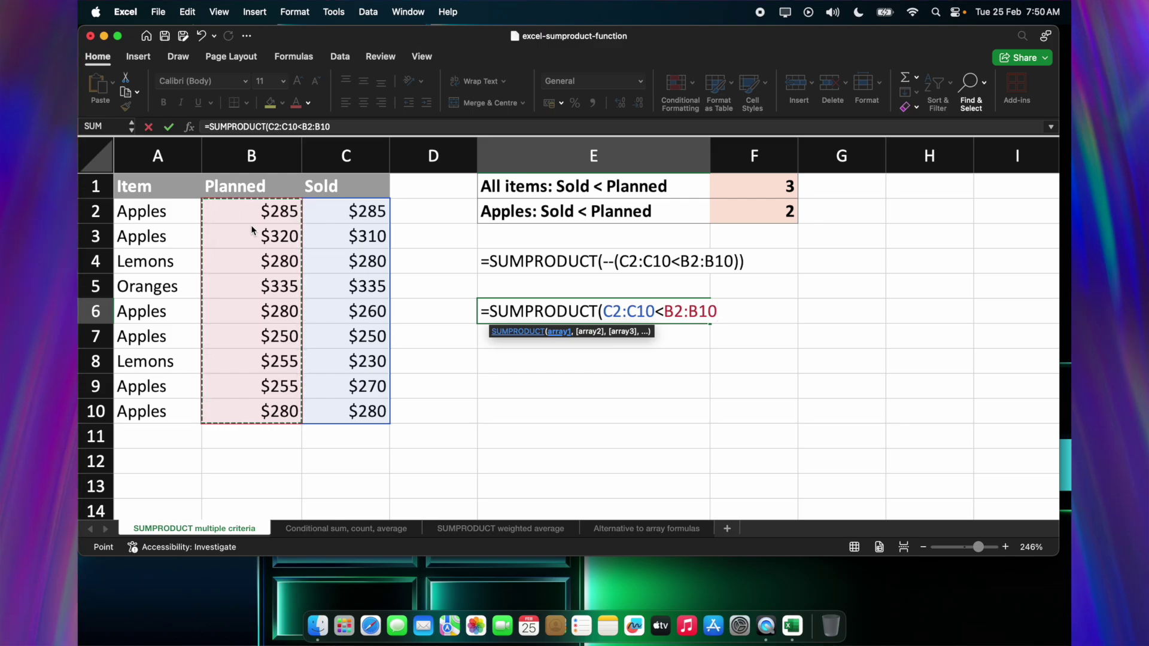
text())
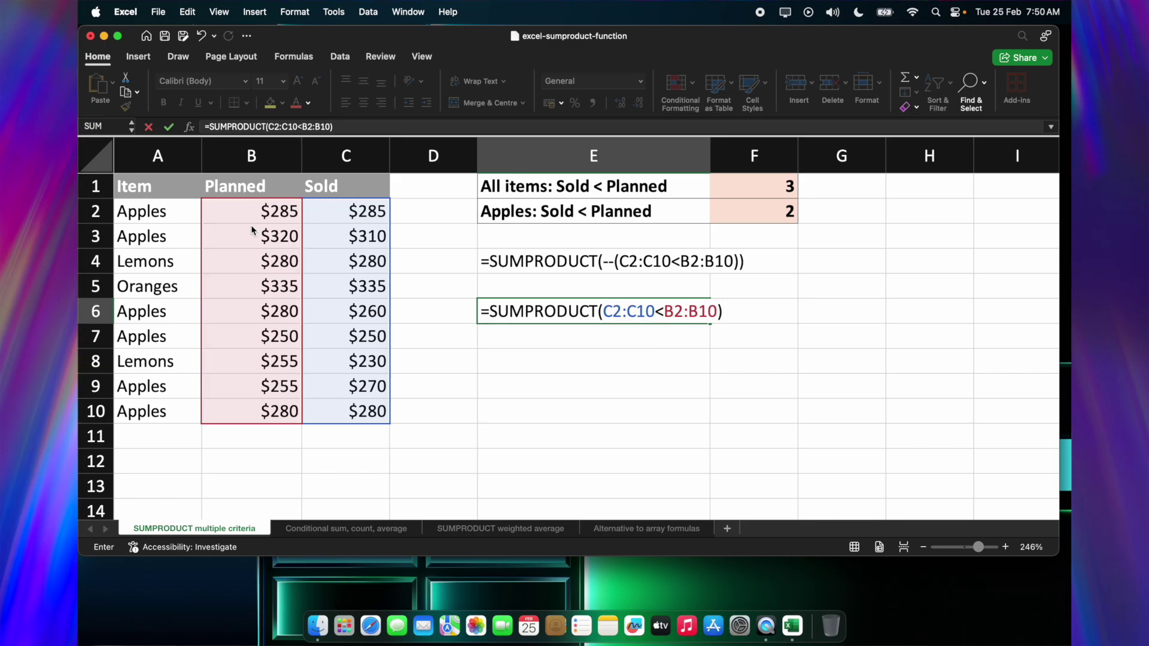
key(Return)
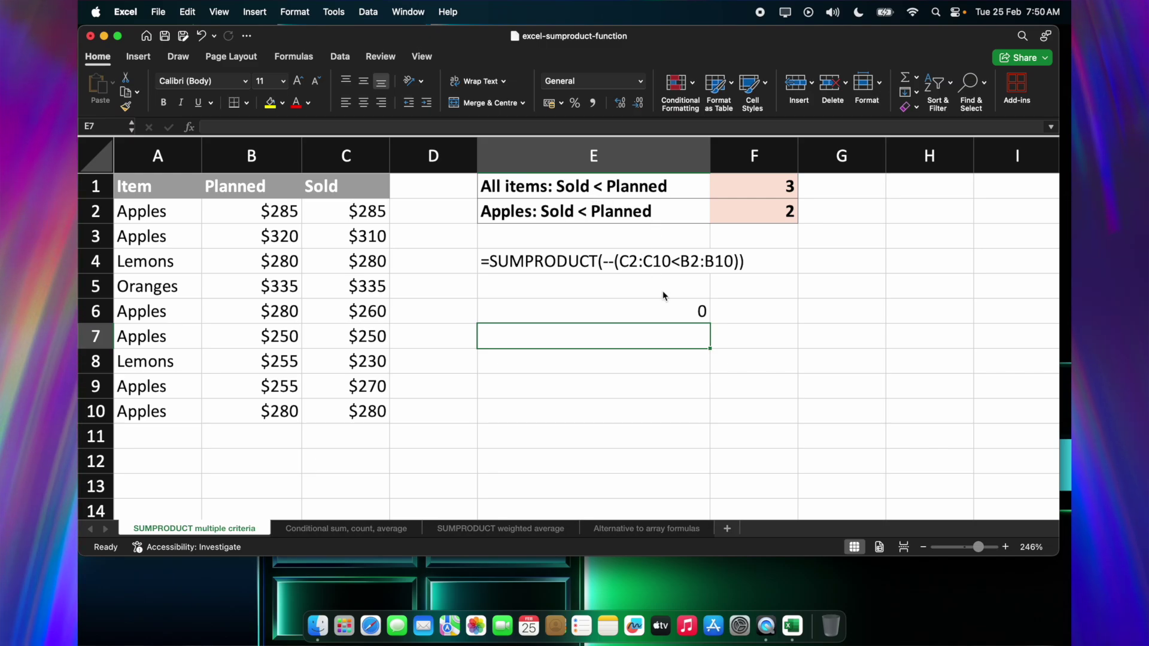
- Review the SUMPRODUCT formula in E6 without changing it, and enter TRUE in cell E7
click(663, 311)
double_click(663, 312)
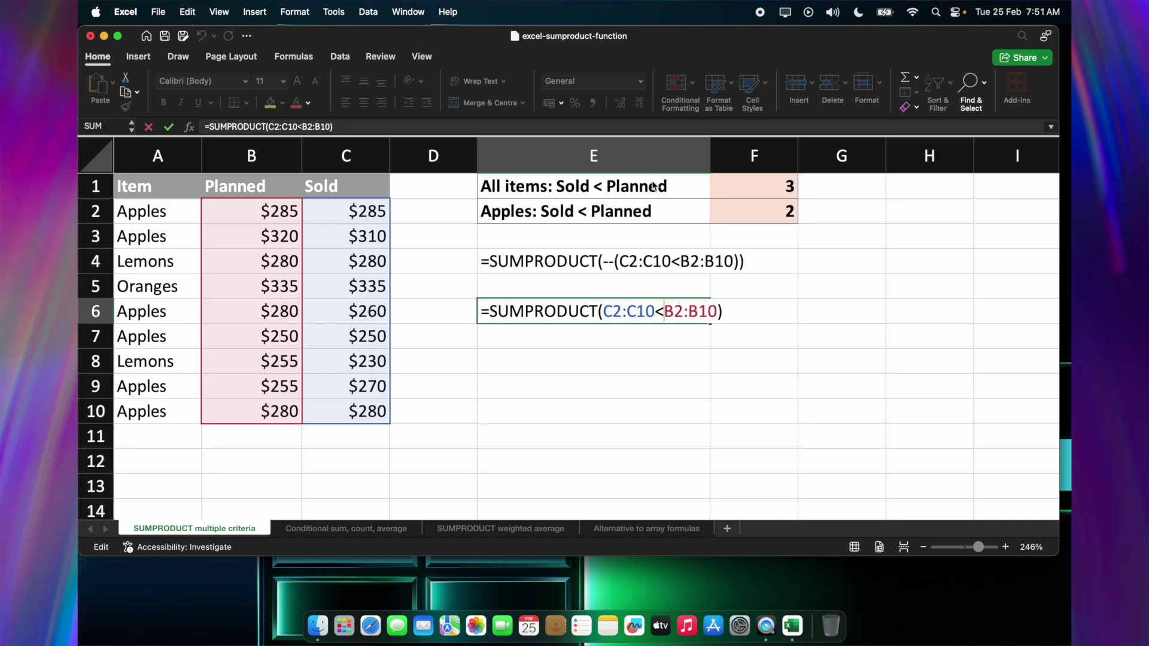
key(Return)
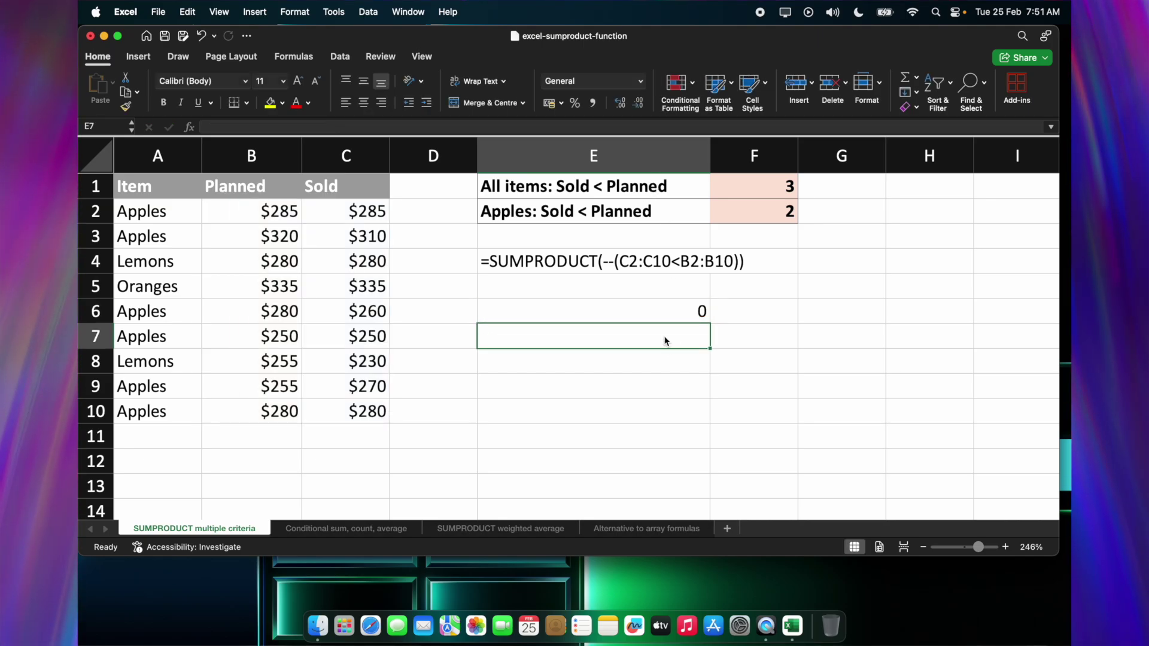
text(true)
key(Return)
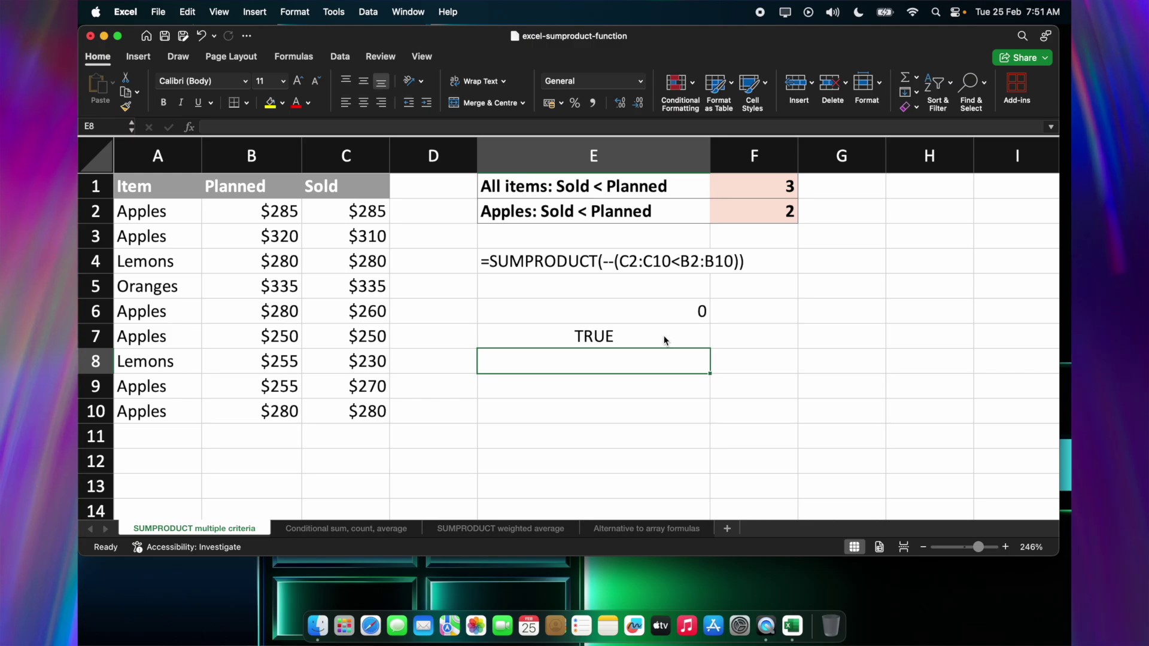
- Highlight the Apples row A3:C3 in yellow and number it 1 in cell D3
click(370, 244)
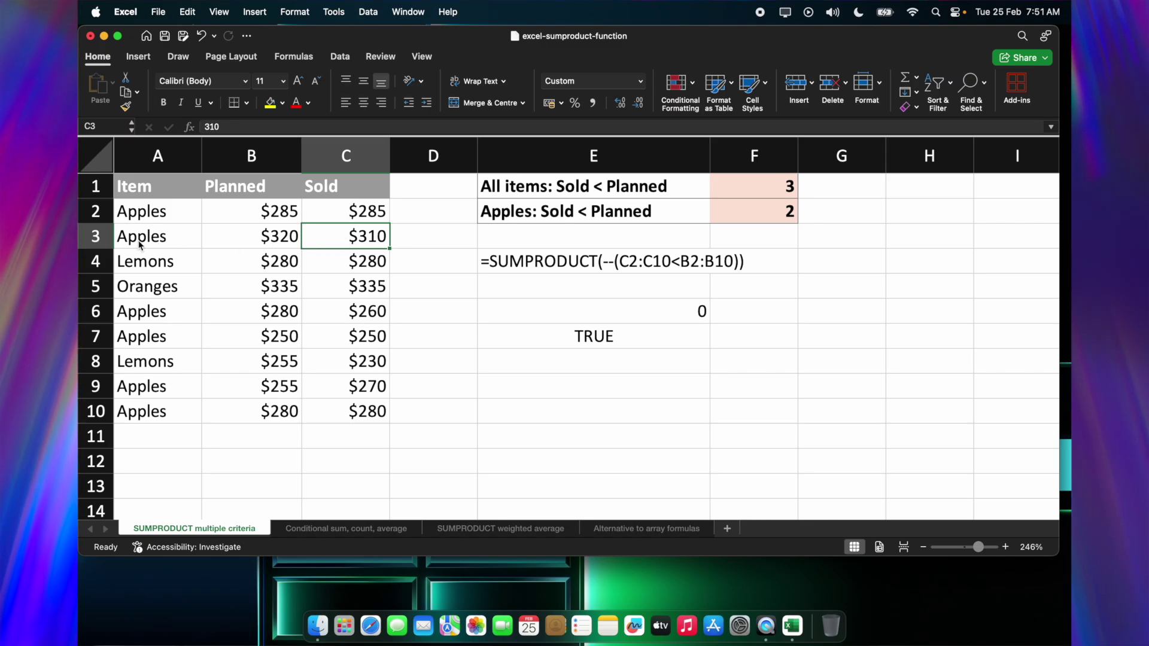
drag(139, 245, 347, 243)
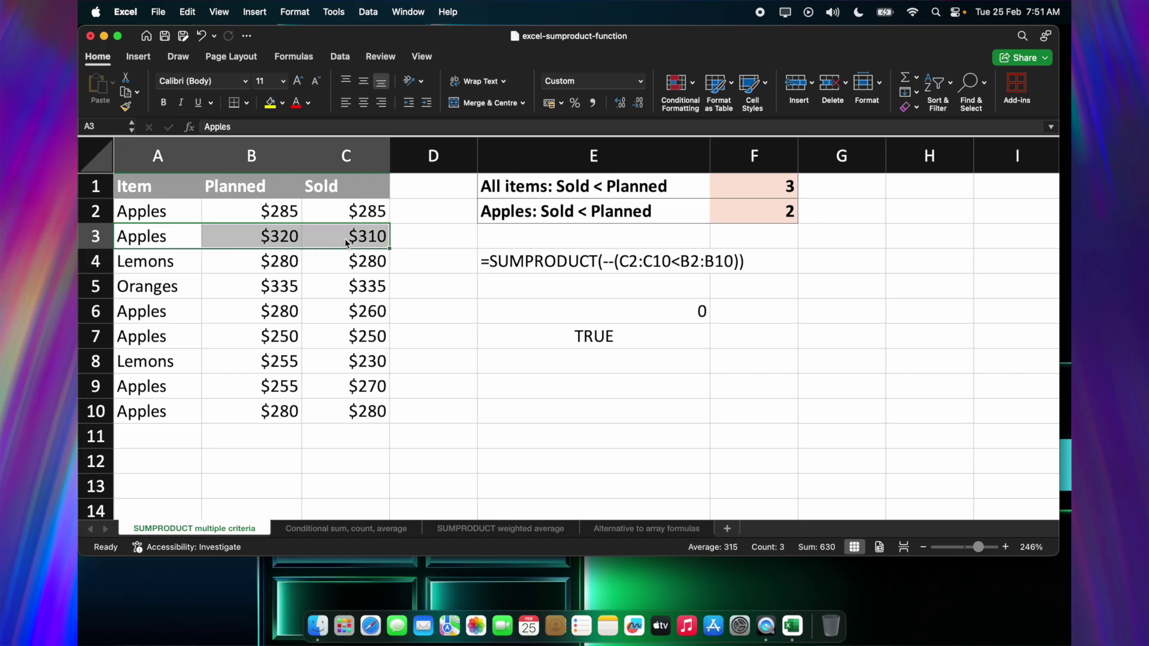
click(270, 102)
click(413, 238)
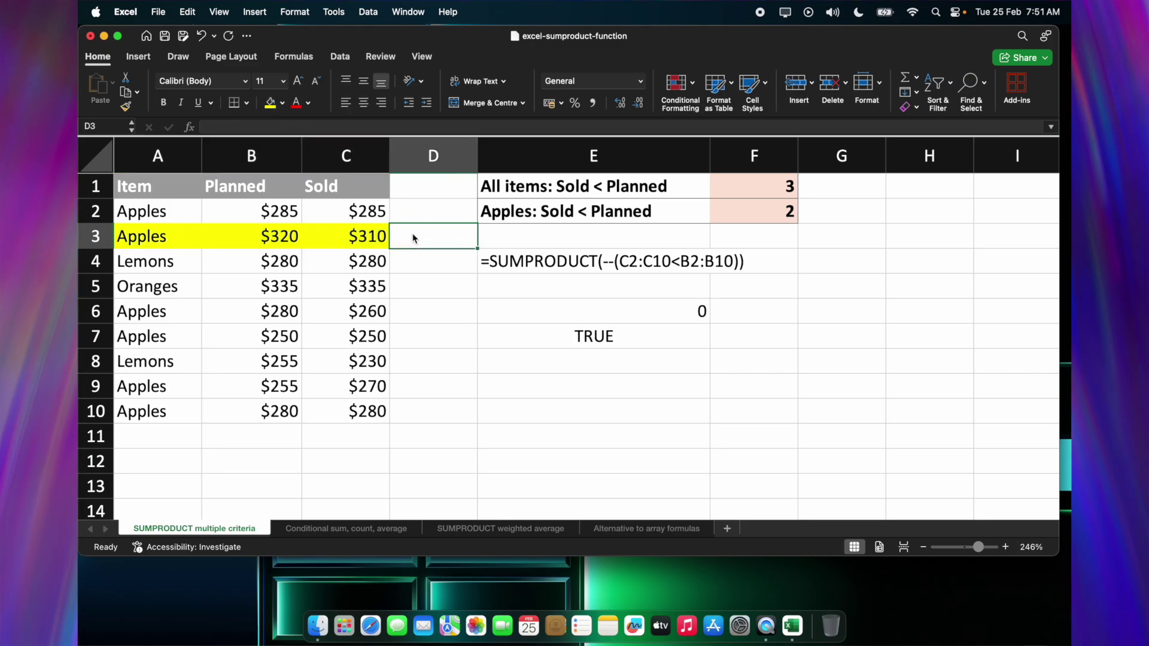
text(1)
key(Return)
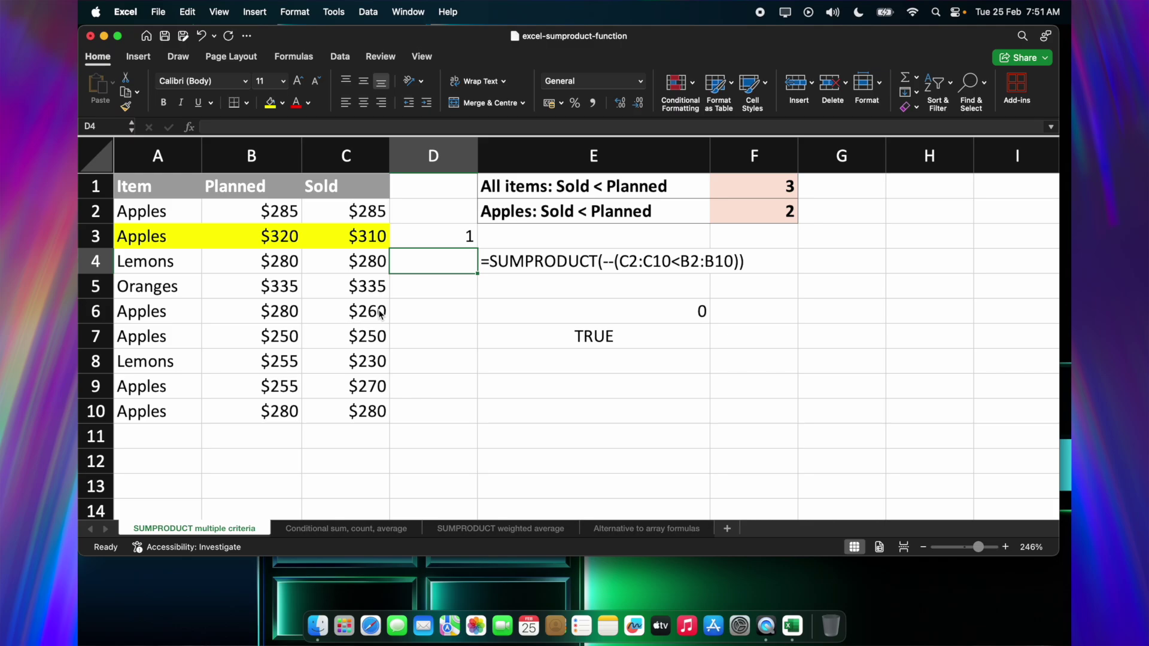
- Highlight the Apples row A6:C6 in yellow and number it 2 in cell D6
drag(370, 316, 165, 313)
click(269, 103)
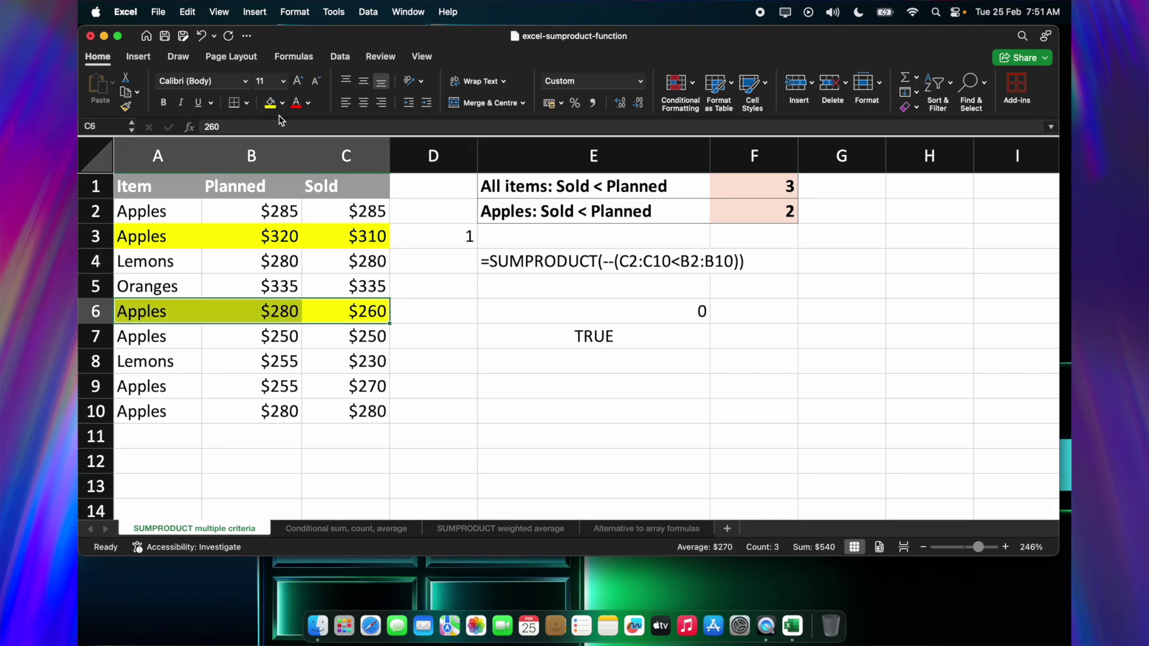
click(428, 311)
text(2)
key(Return)
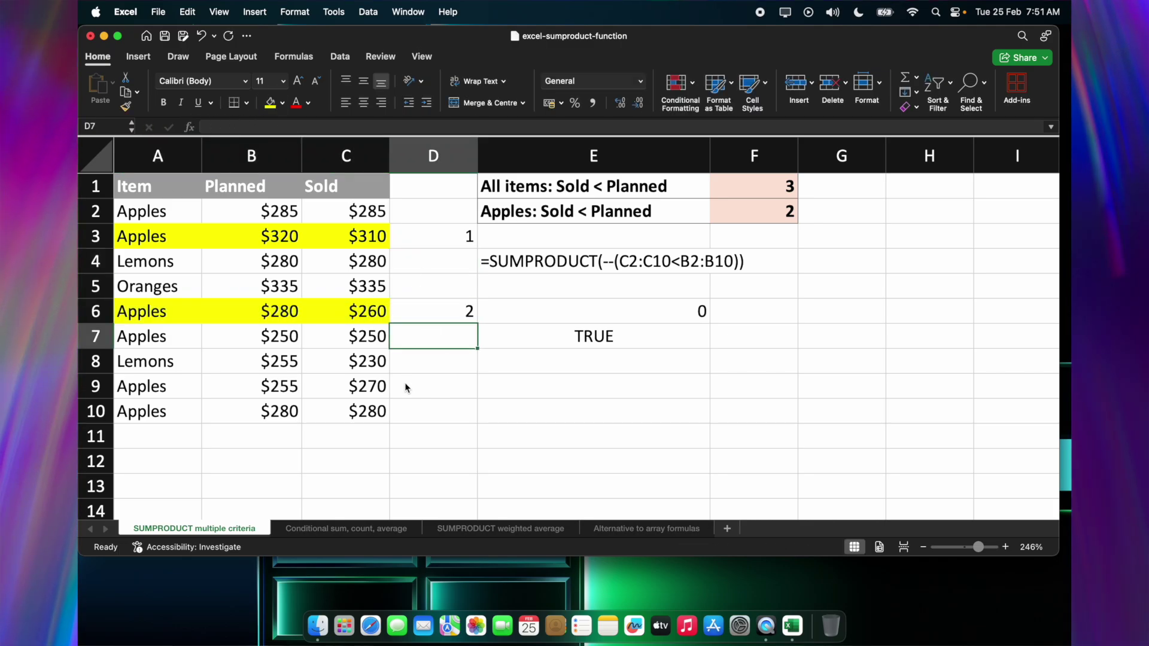
- Highlight the Lemons row A8:C8 in yellow and number it 3 in cell D8
drag(372, 361, 169, 367)
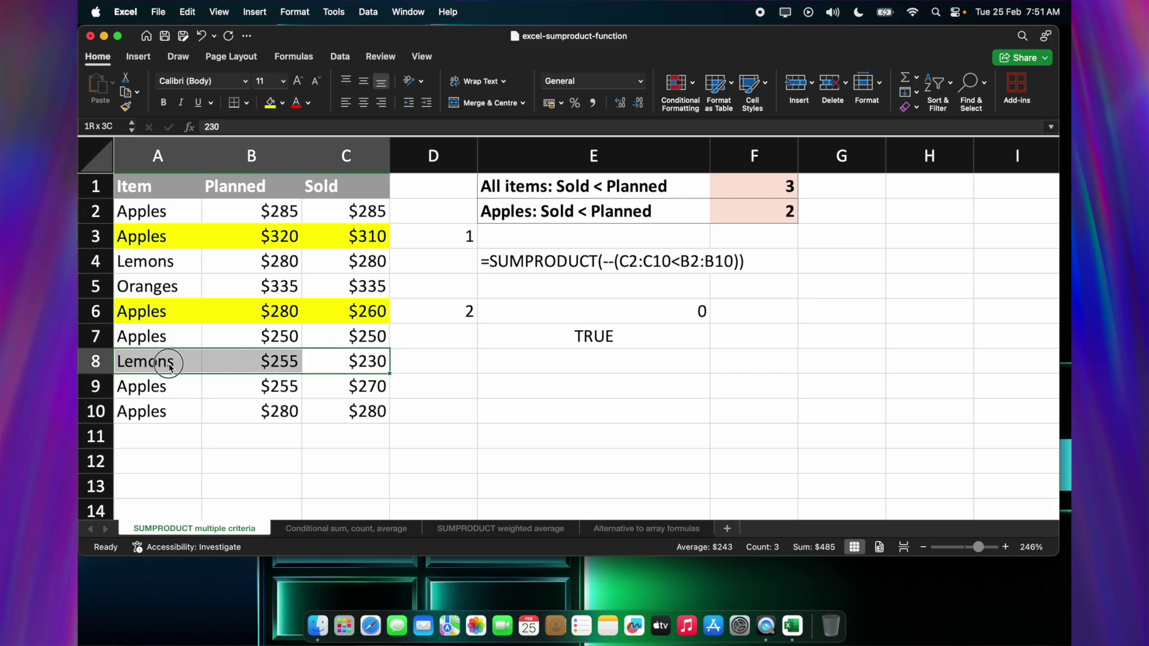
click(270, 103)
click(440, 359)
text(3)
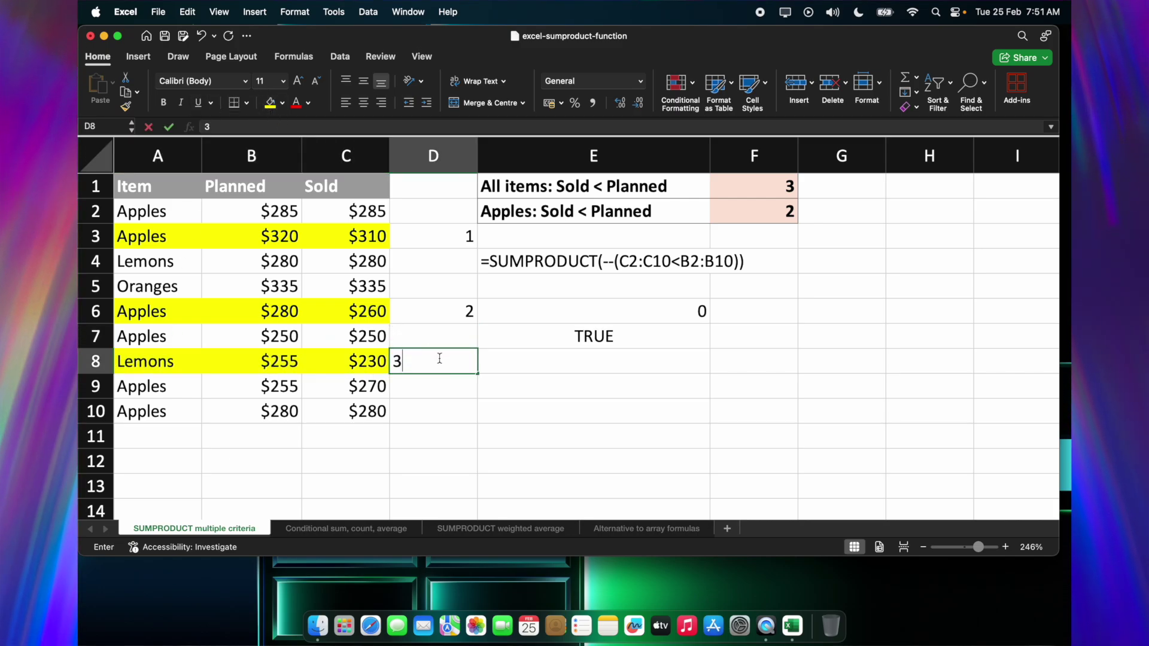
key(Tab)
click(445, 419)
click(443, 449)
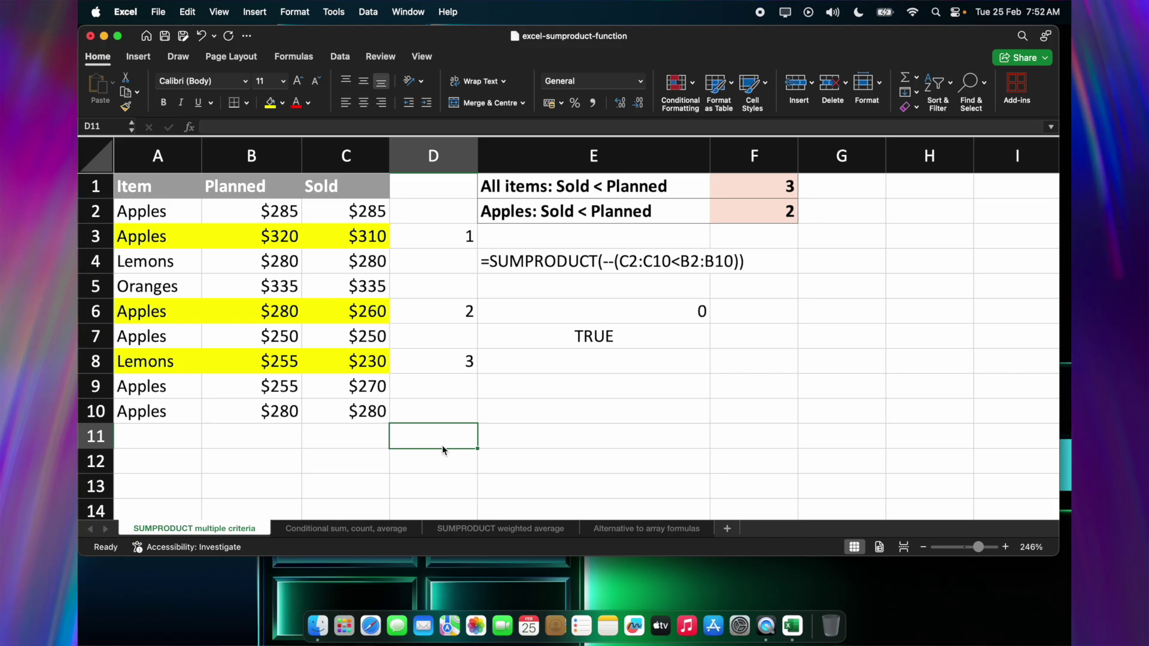
click(464, 238)
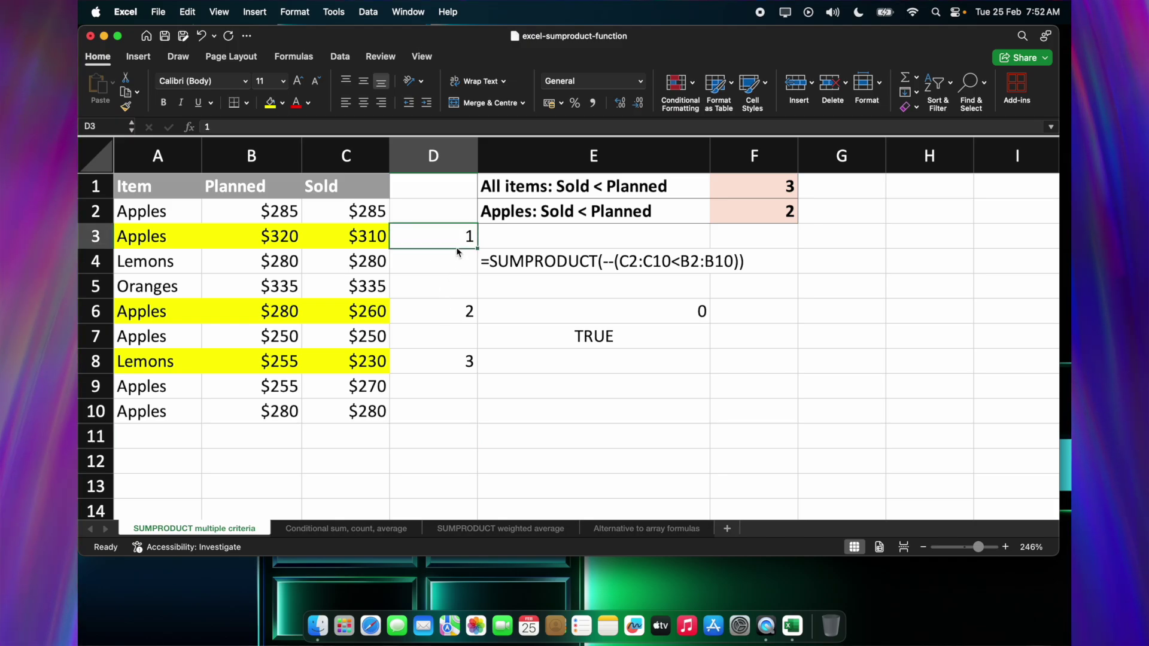
click(469, 336)
click(475, 378)
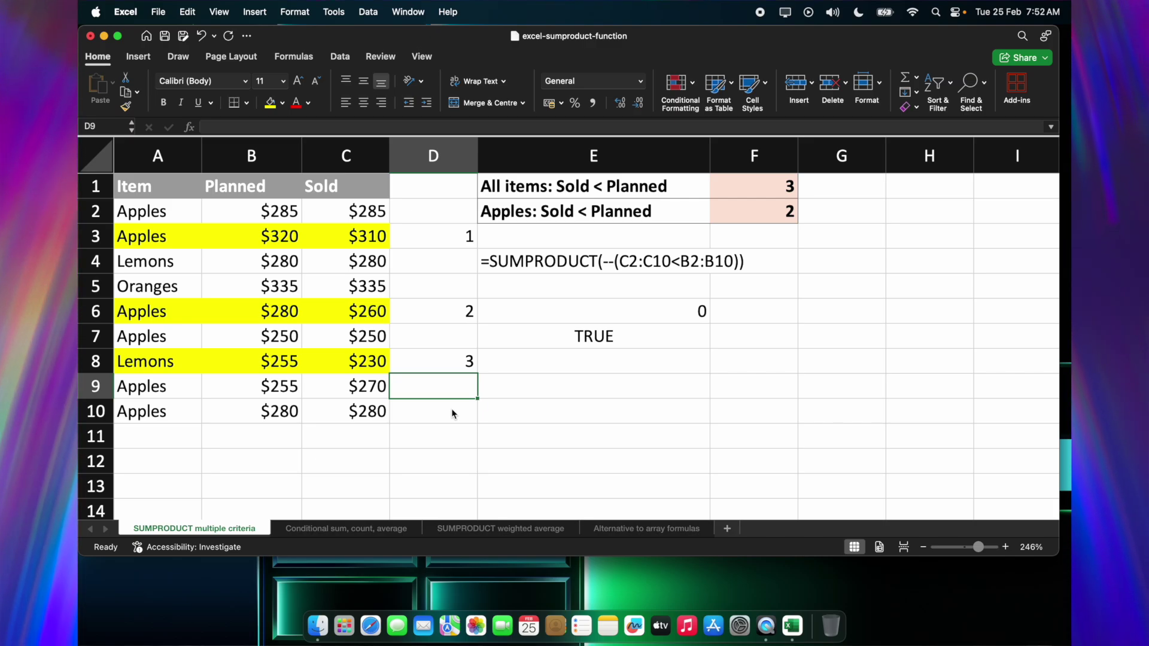
click(609, 366)
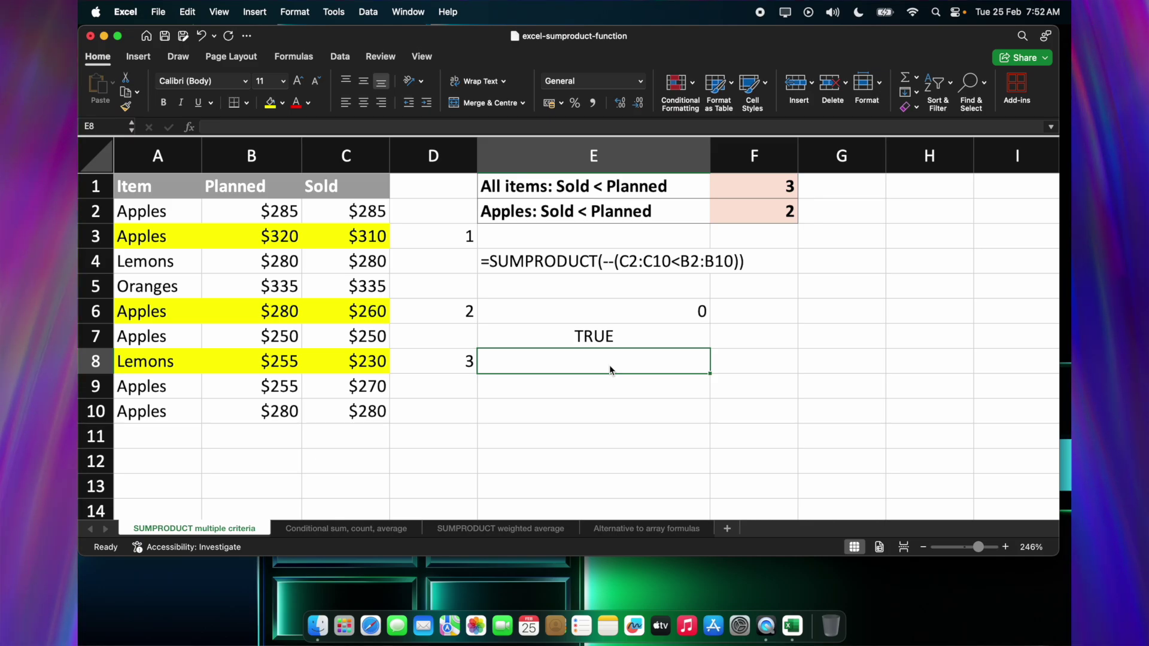
text(--)
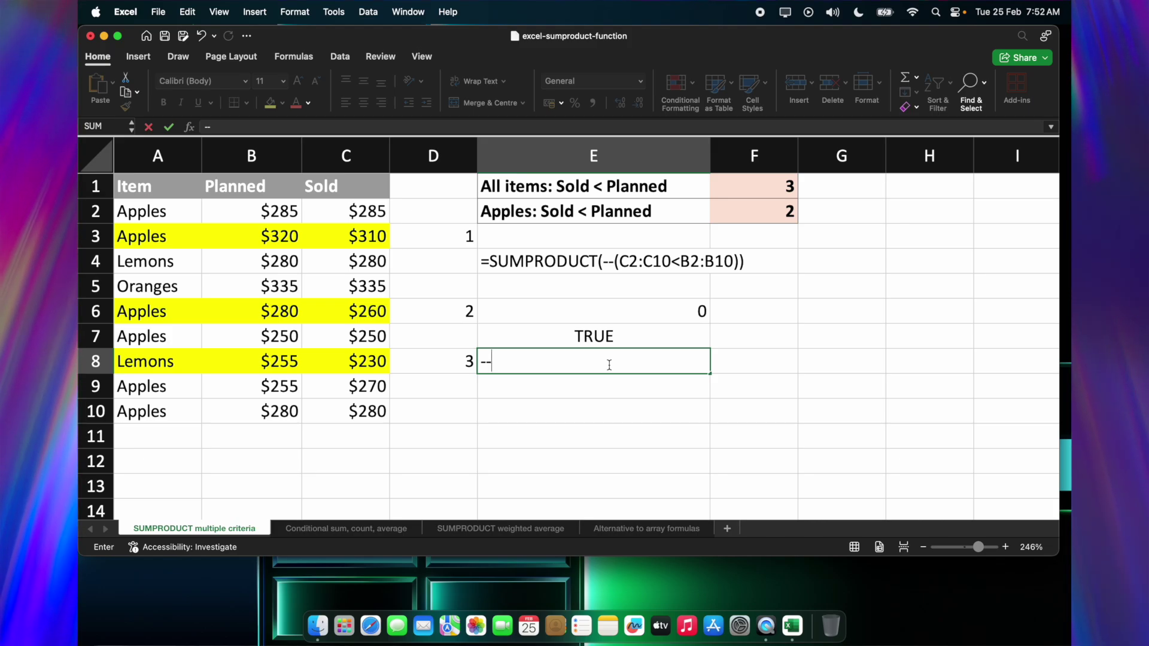
key(BackSpace)
key(Escape)
- In E6's SUMPRODUCT formula, insert a double negative and an opening parenthesis before C2:C10, giving --(C2:C10<B2:B10
double_click(637, 314)
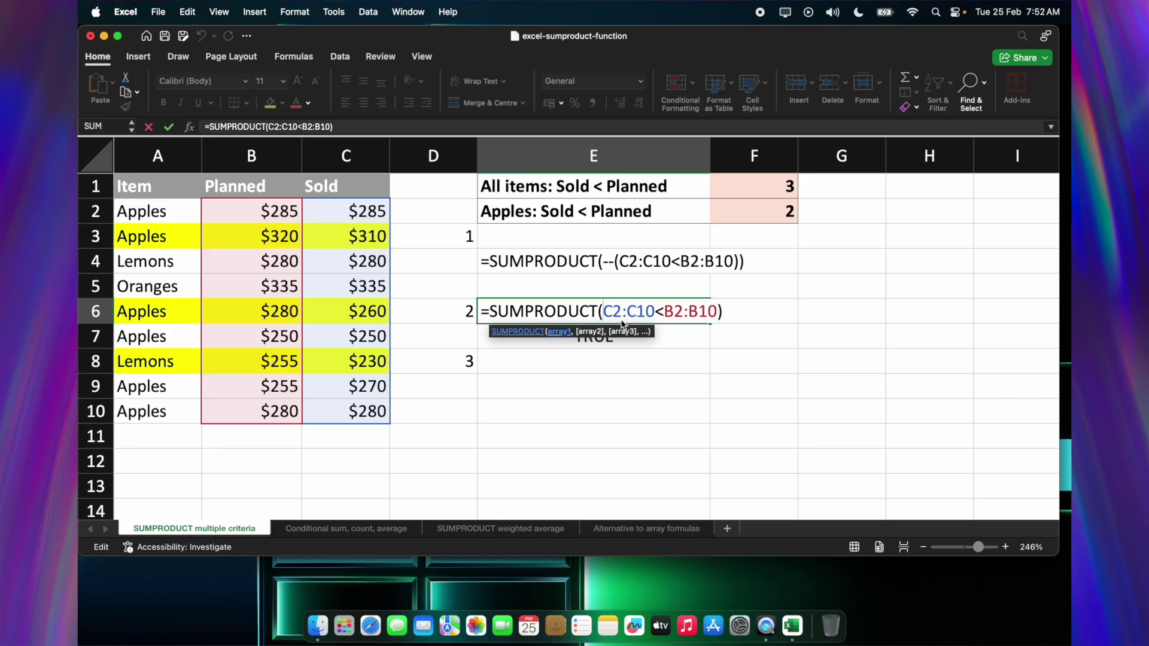
text(()
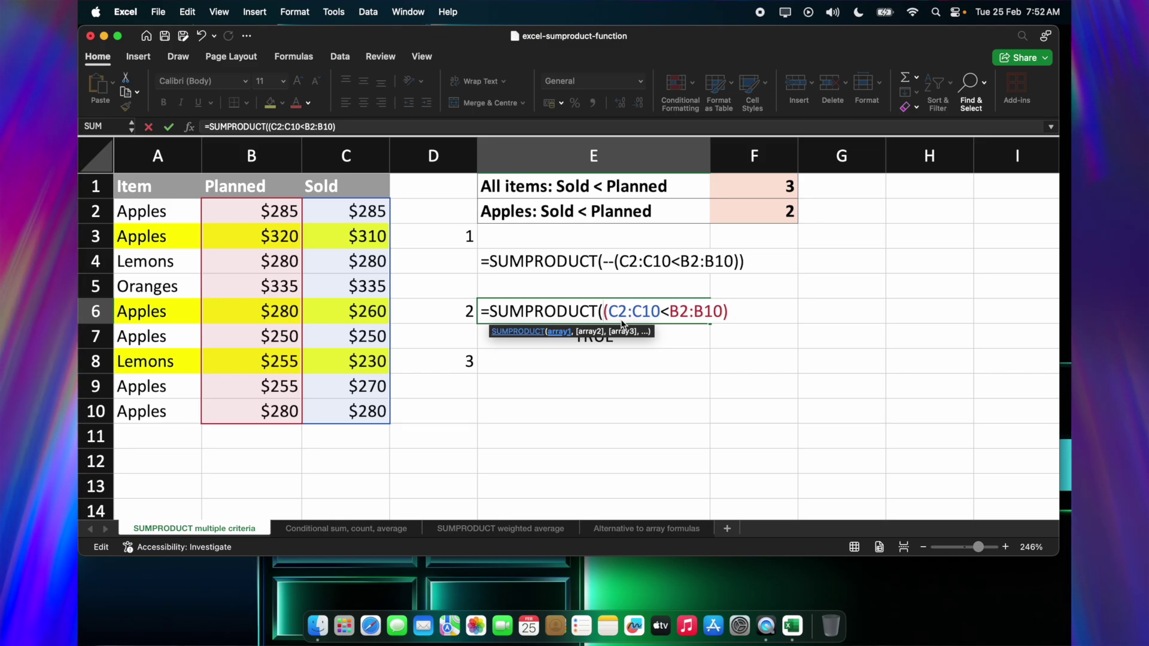
text(--)
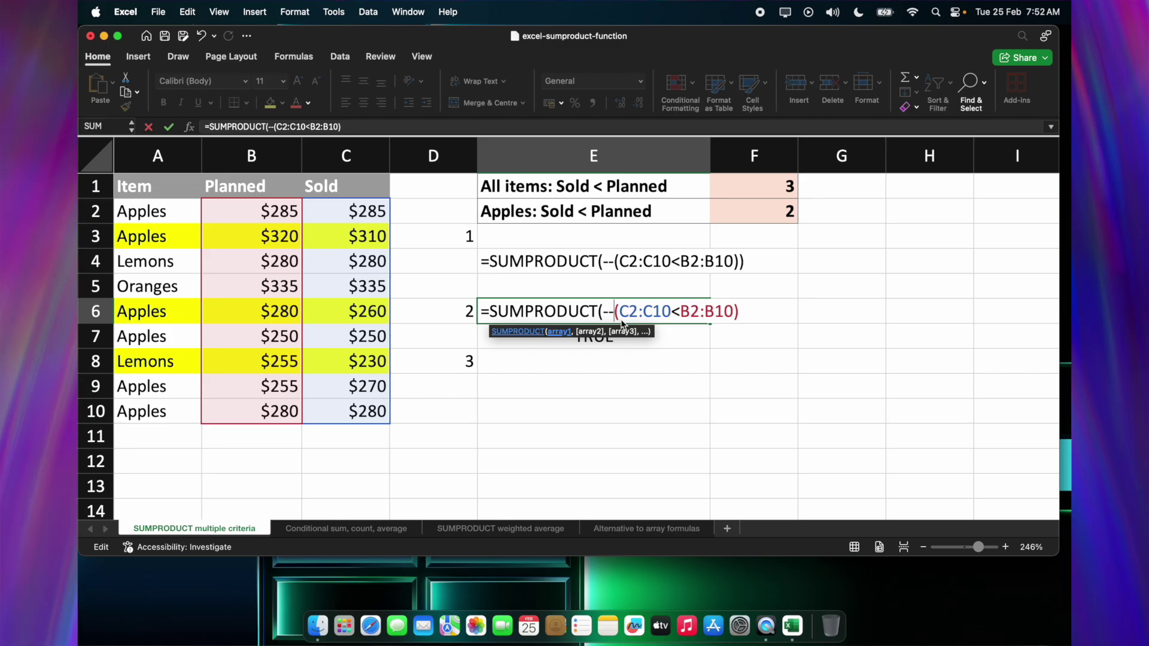
- Evaluate the comparison C2:C10<B2:B10 inside E6's formula into its array of logical values, and commit the formula
drag(731, 316, 623, 318)
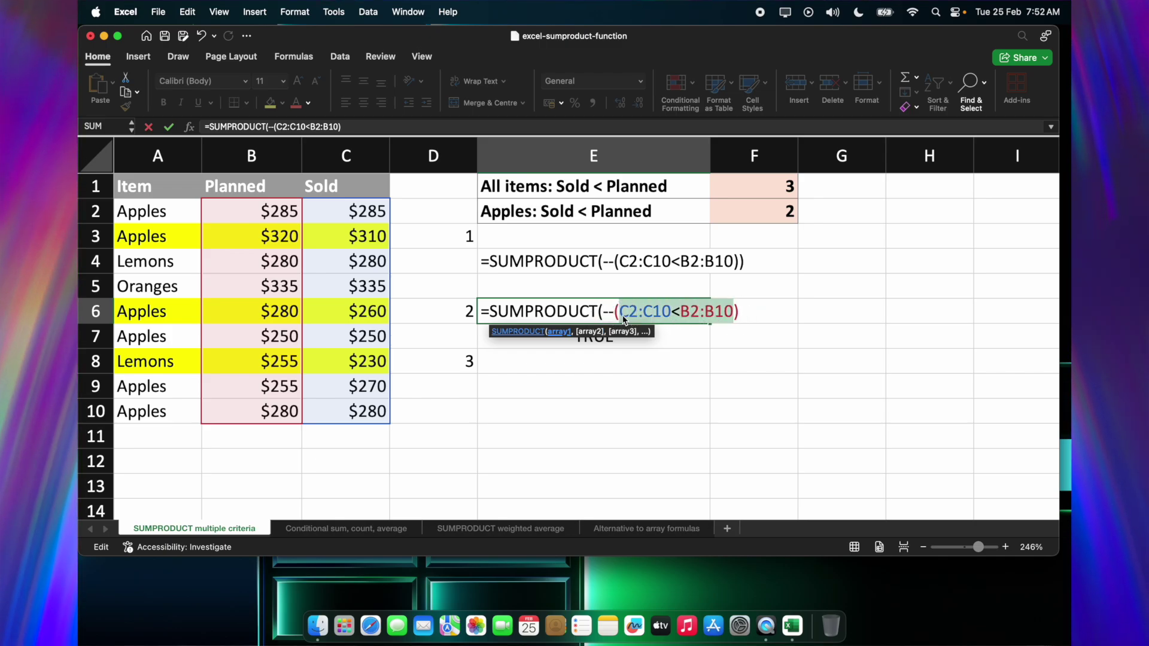
key(F9)
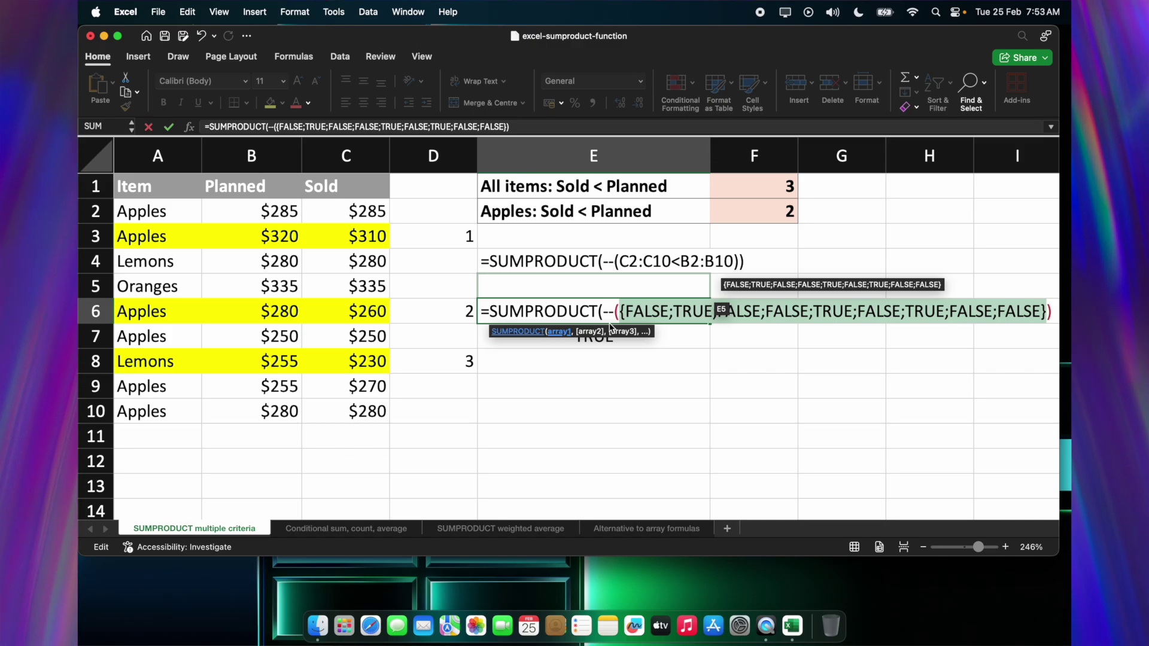
key(Return)
key(Return)
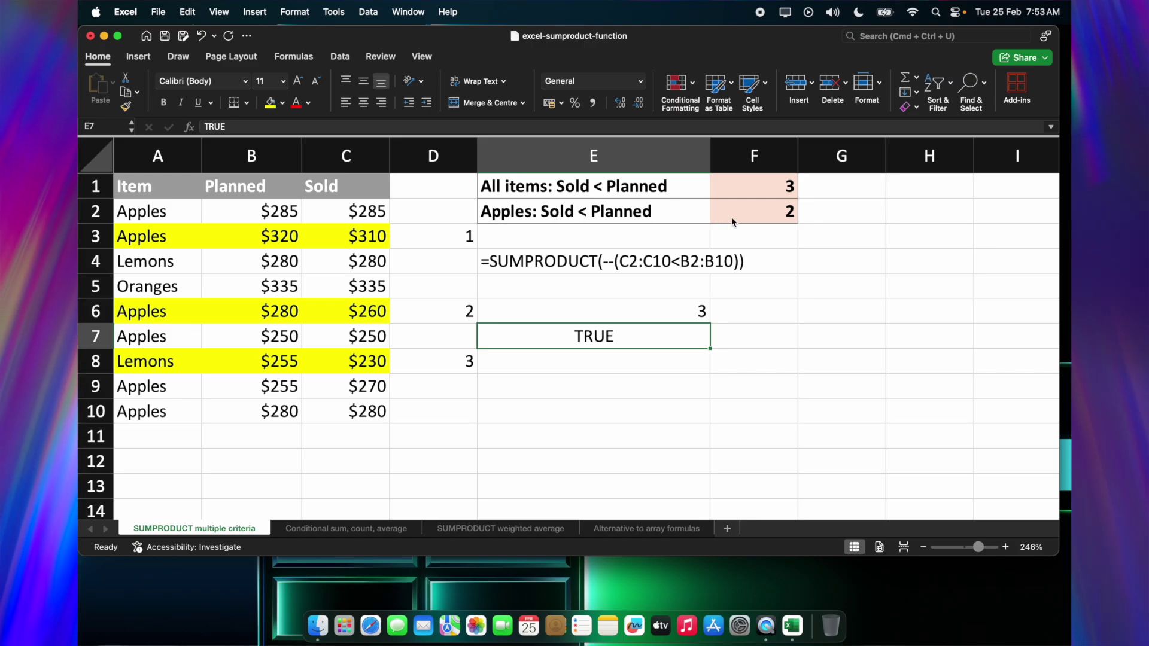
- Show the text of F2's formula in cell E8 with =FORMULATEXT(F2)
double_click(763, 207)
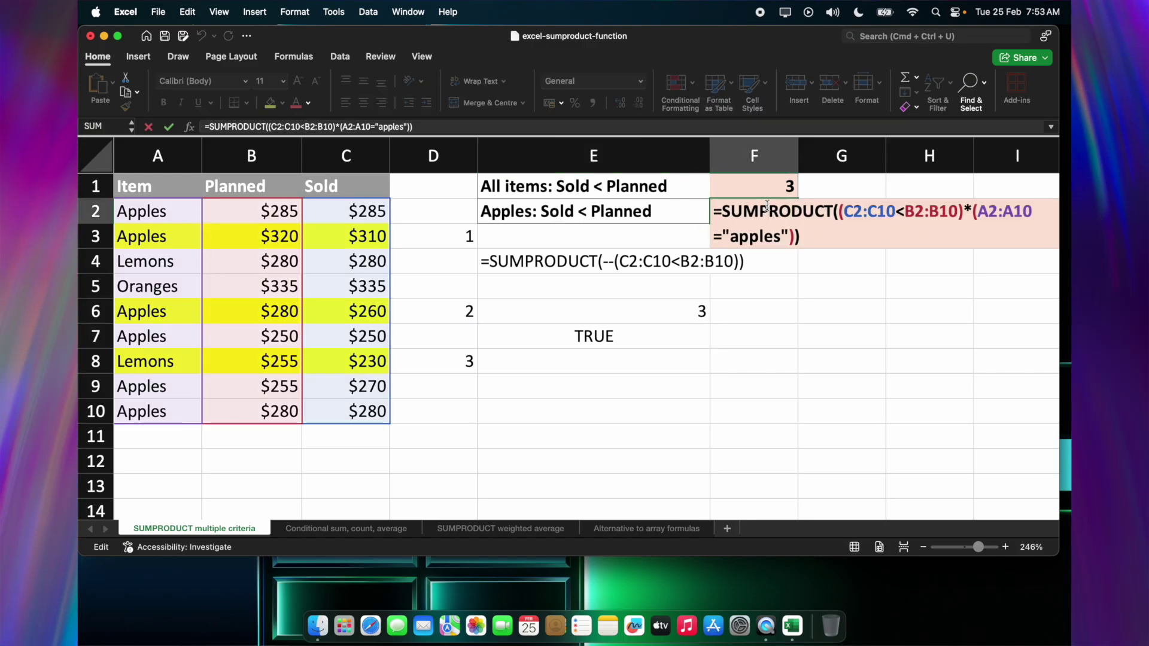
key(Return)
click(609, 368)
text(=)
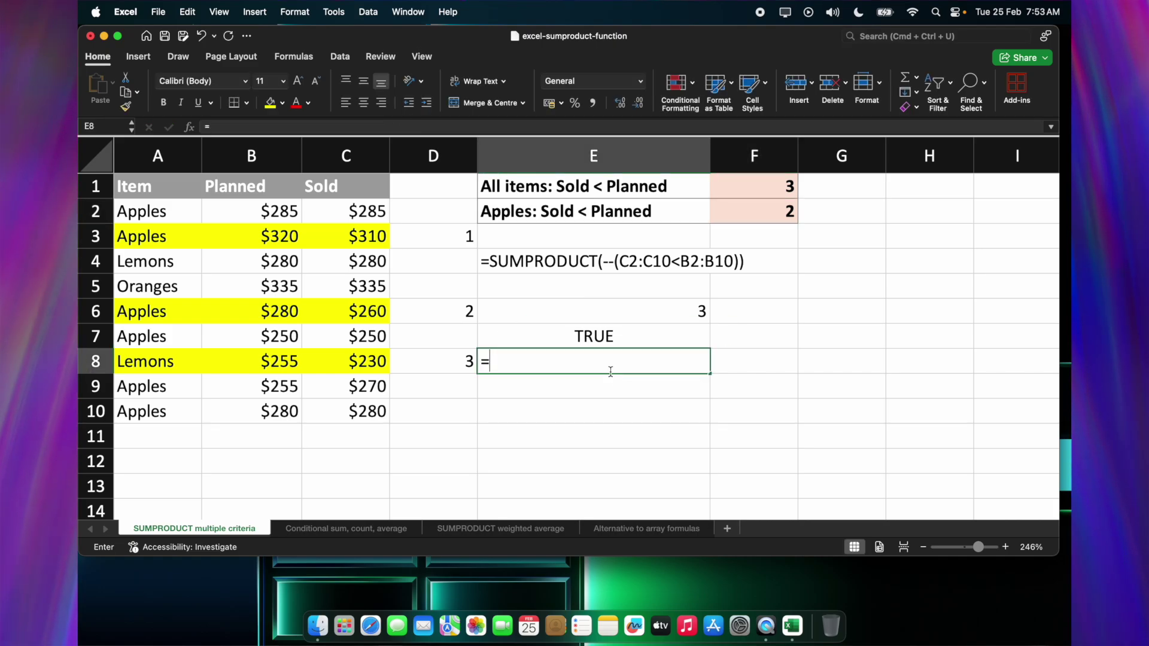
text(form)
key(Tab)
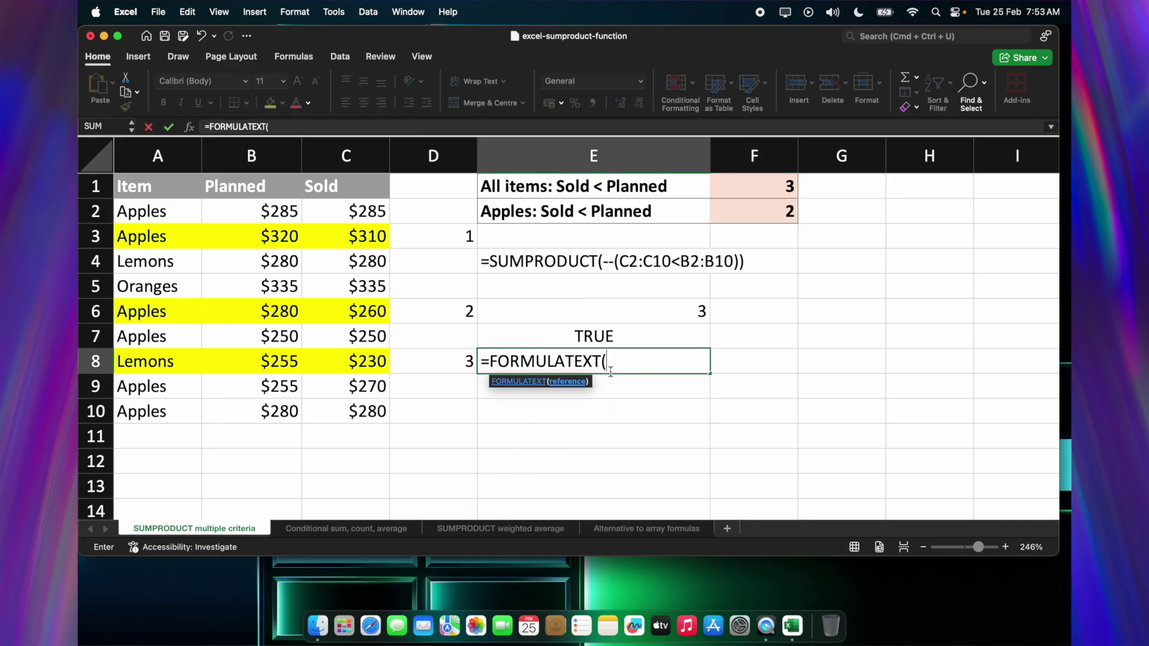
click(778, 213)
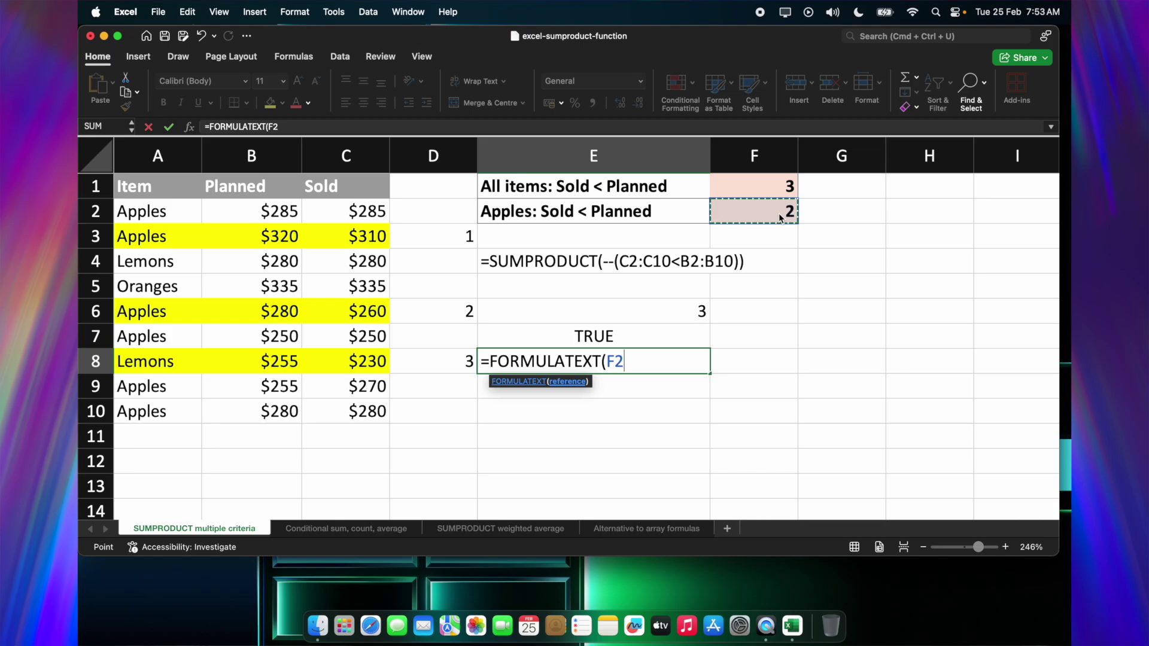
key(Return)
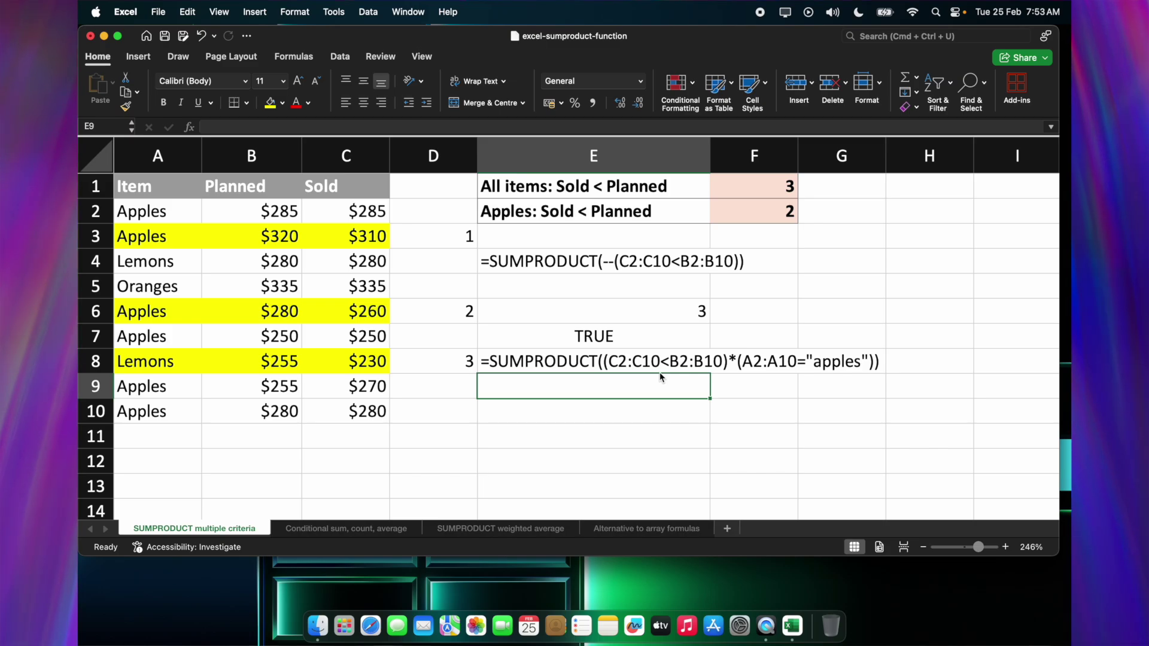
- Begin a SUMPRODUCT formula in E9 with the Sold-below-Planned condition (C2:C10<B2:B10)
text(=sumpr)
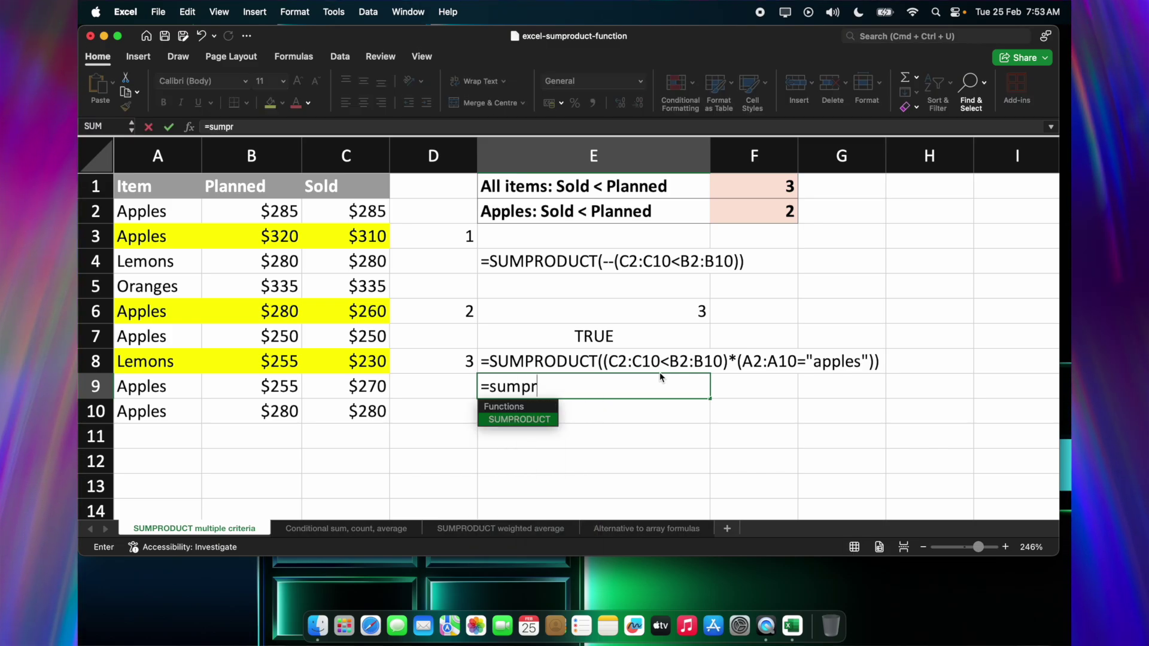
key(Tab)
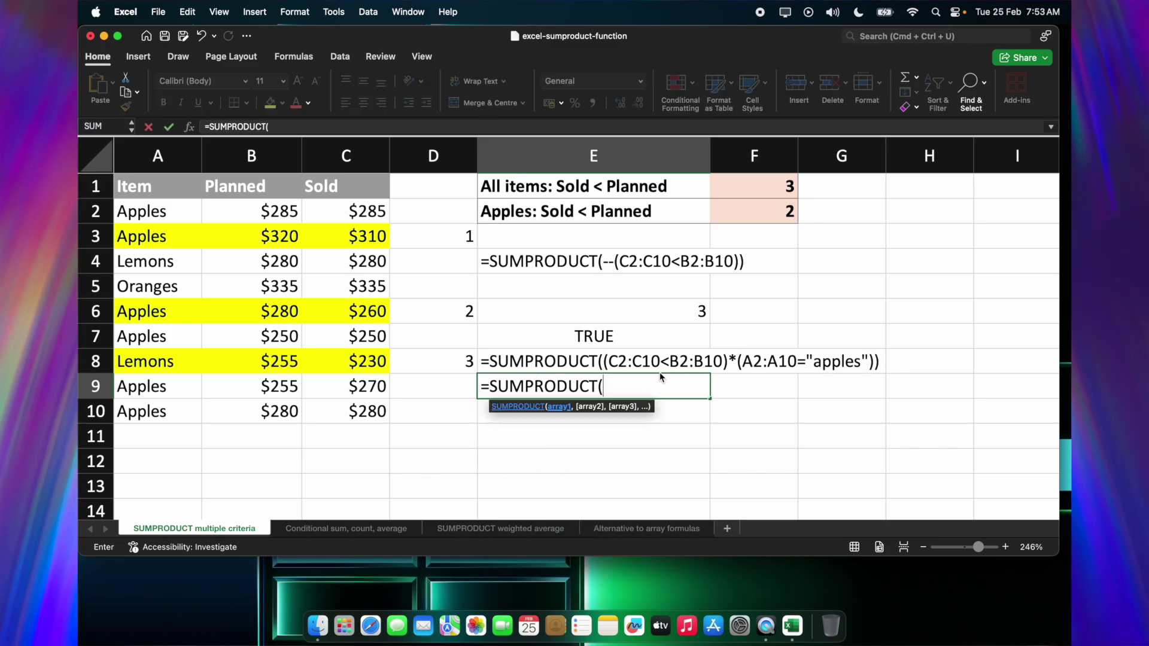
text(()
drag(359, 210, 366, 421)
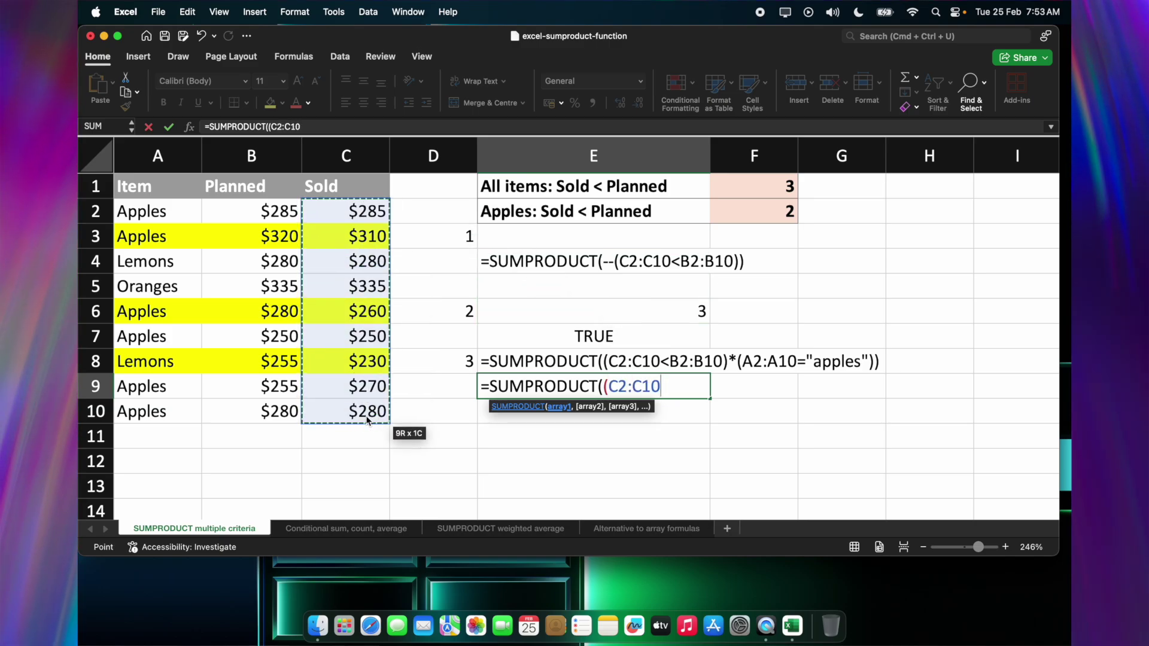
text(<)
drag(261, 217, 256, 405)
text())
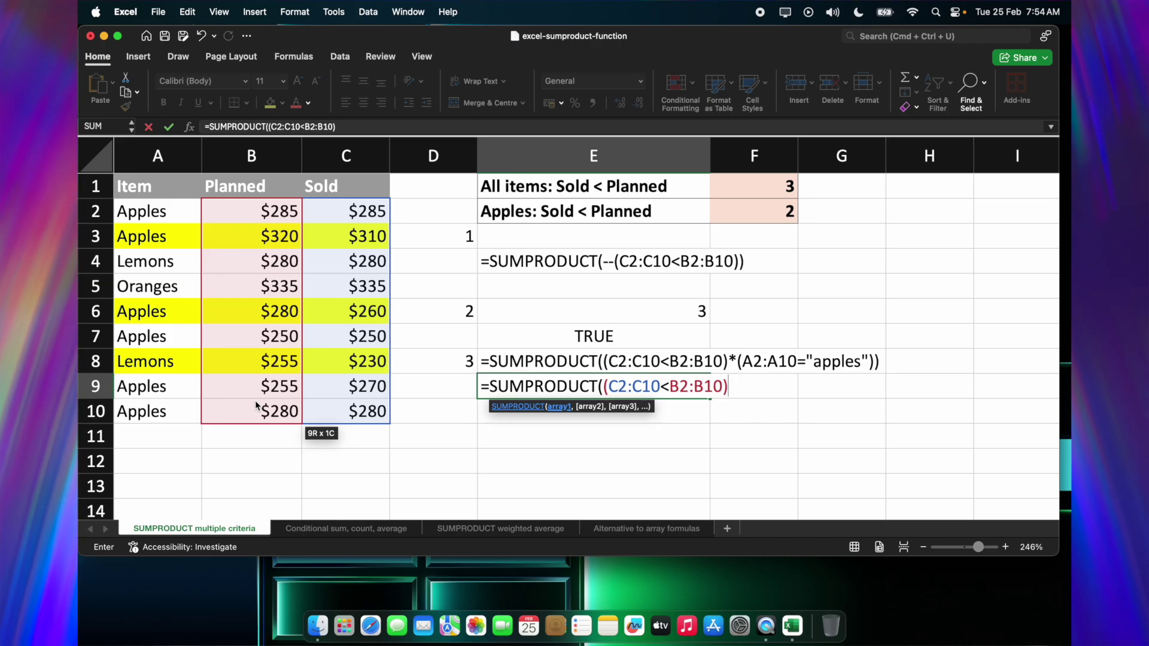
- Multiply the condition in E9's formula by a second condition, (A2:A10="apples"), and close the SUMPRODUCT parentheses
text(*)
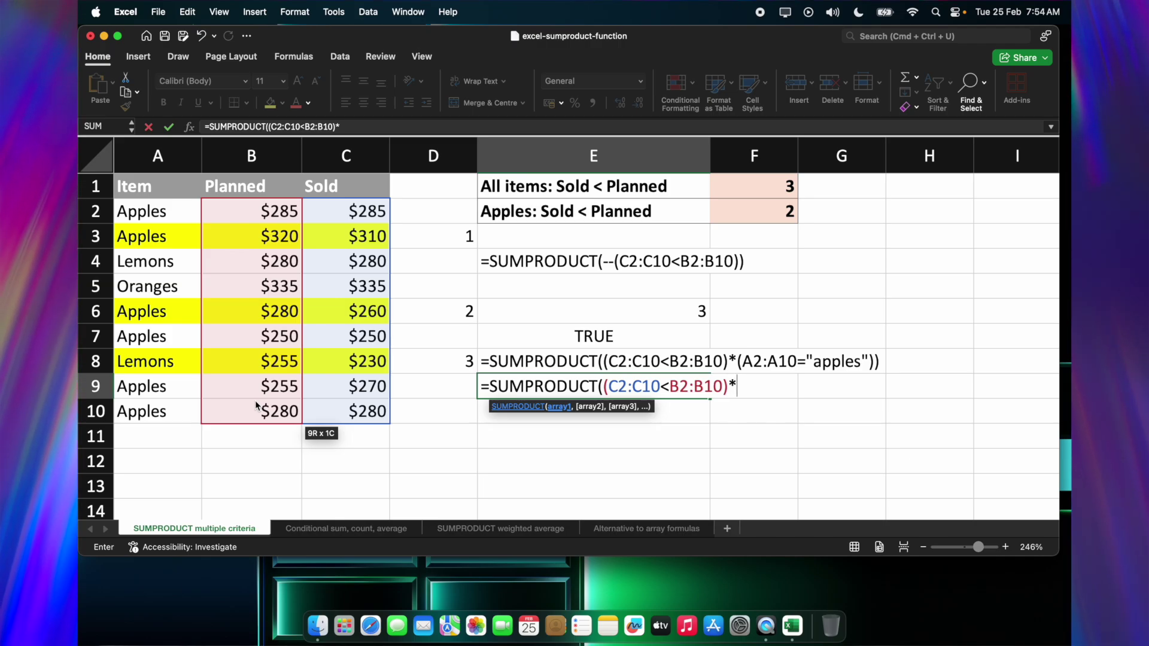
text(()
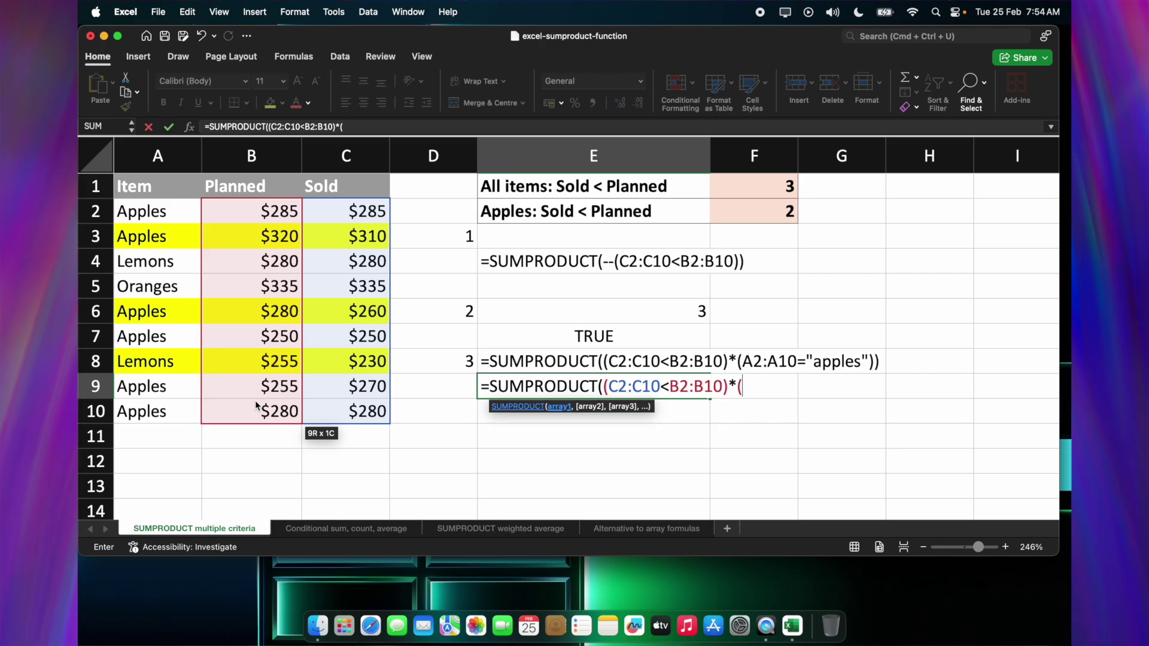
drag(171, 220, 145, 418)
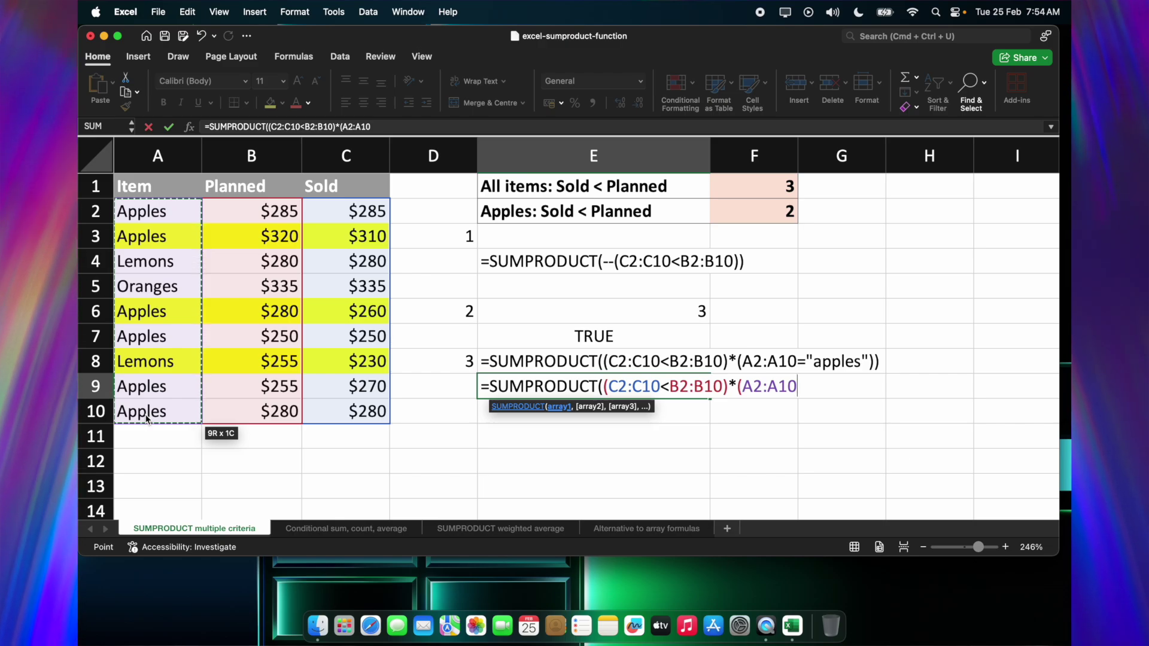
text(=")
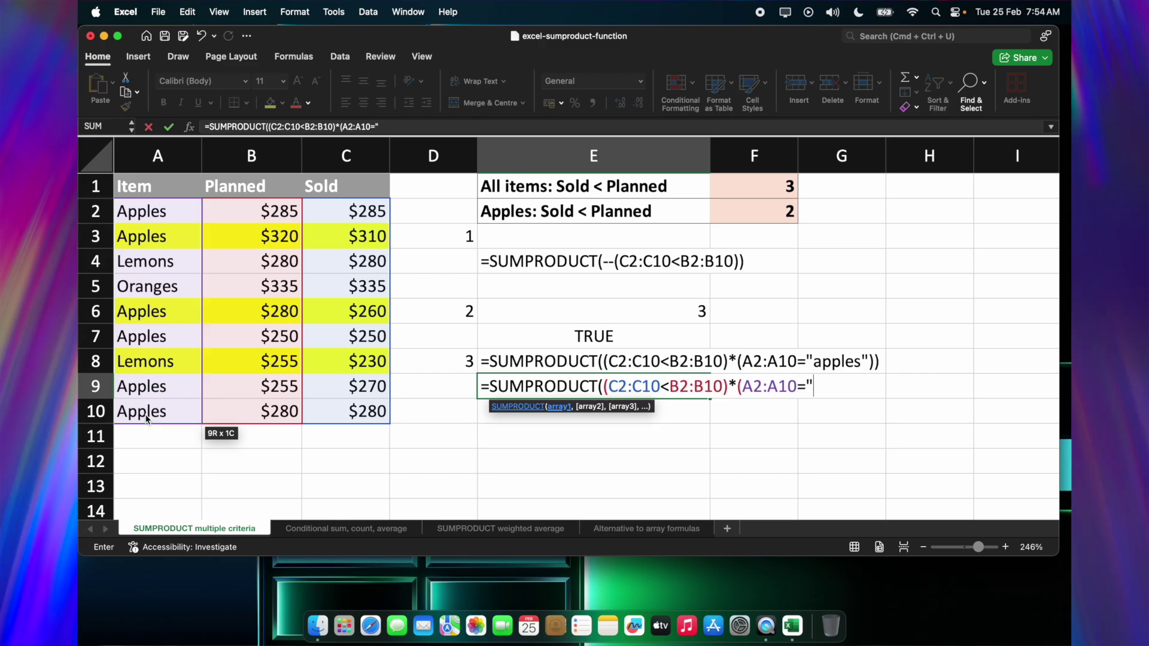
text(app)
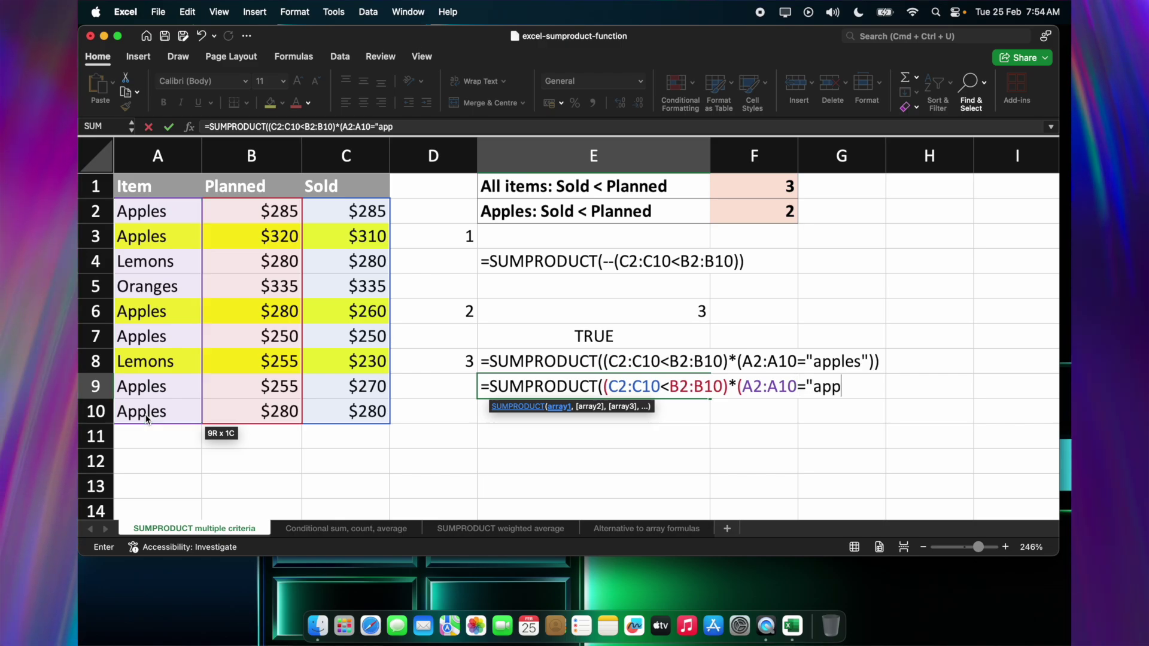
text(les")
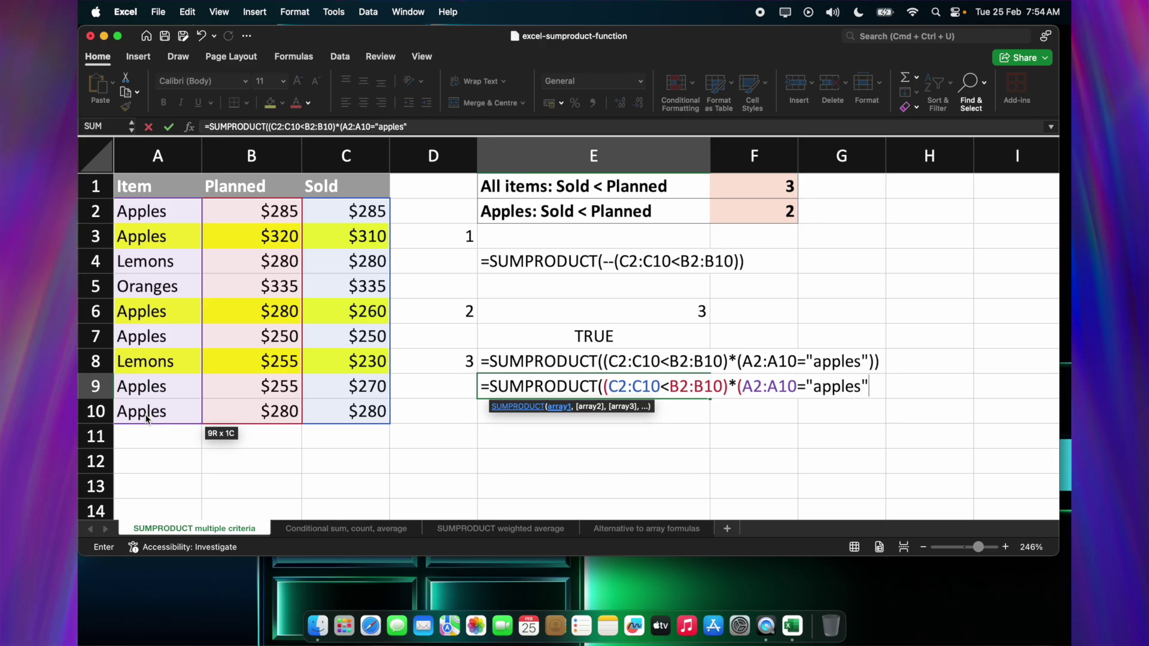
text()))
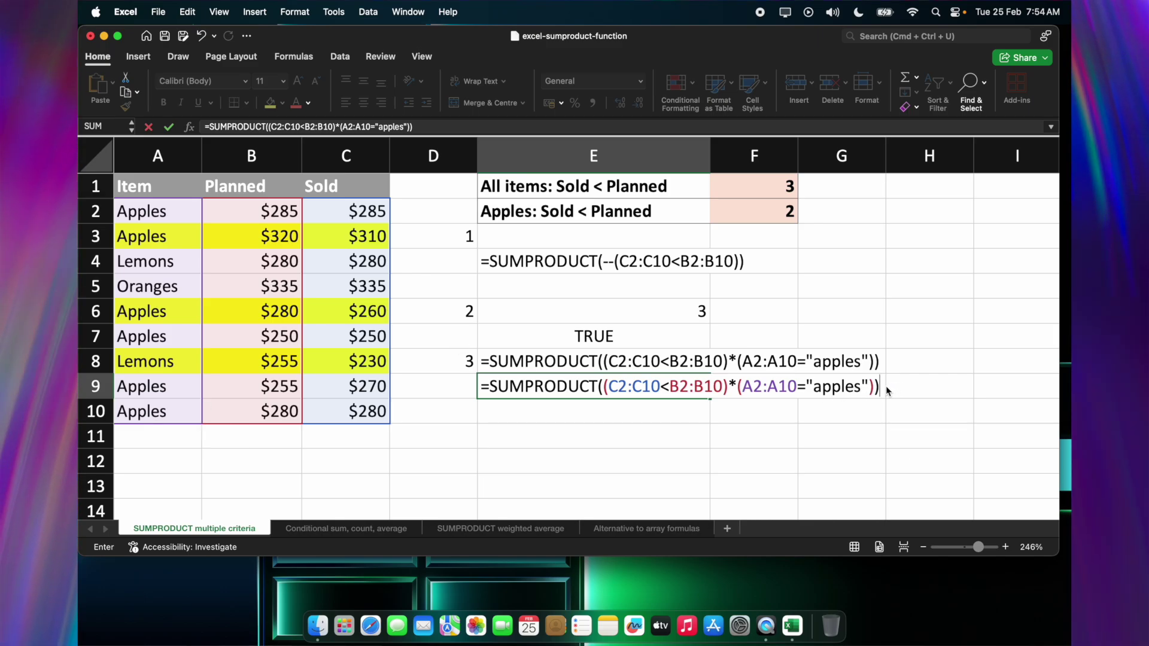
- Evaluate the A2:A10="apples" and C2:C10<B2:B10 conditions inside E9's formula into logical arrays, and cancel the entry
drag(875, 387, 739, 387)
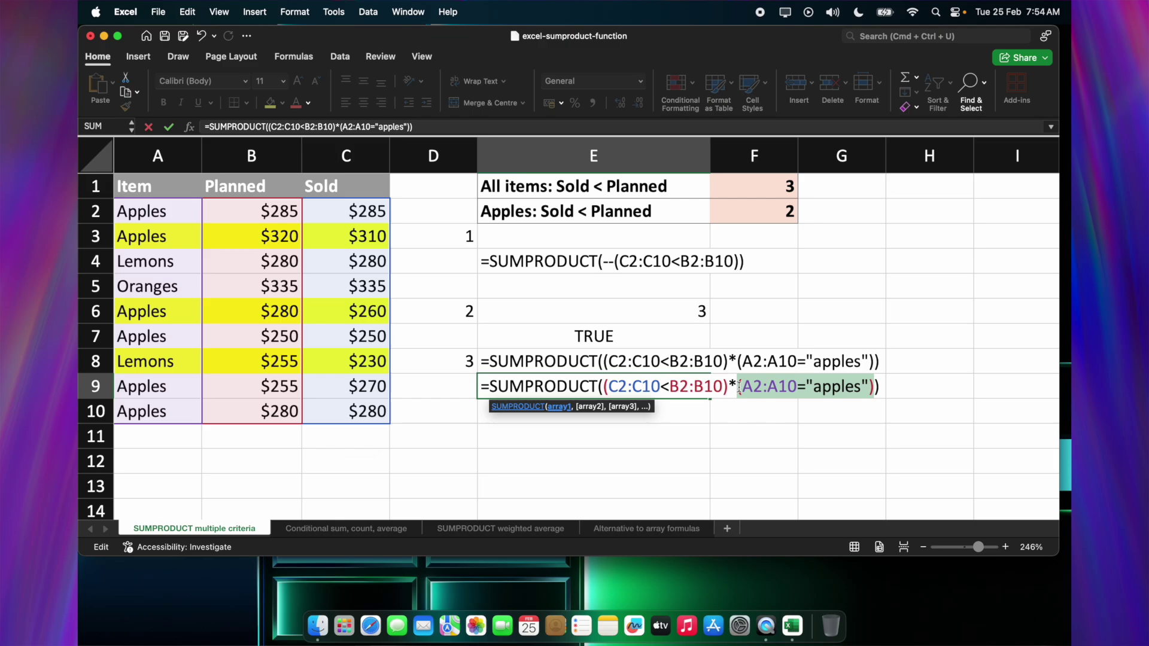
key(F9)
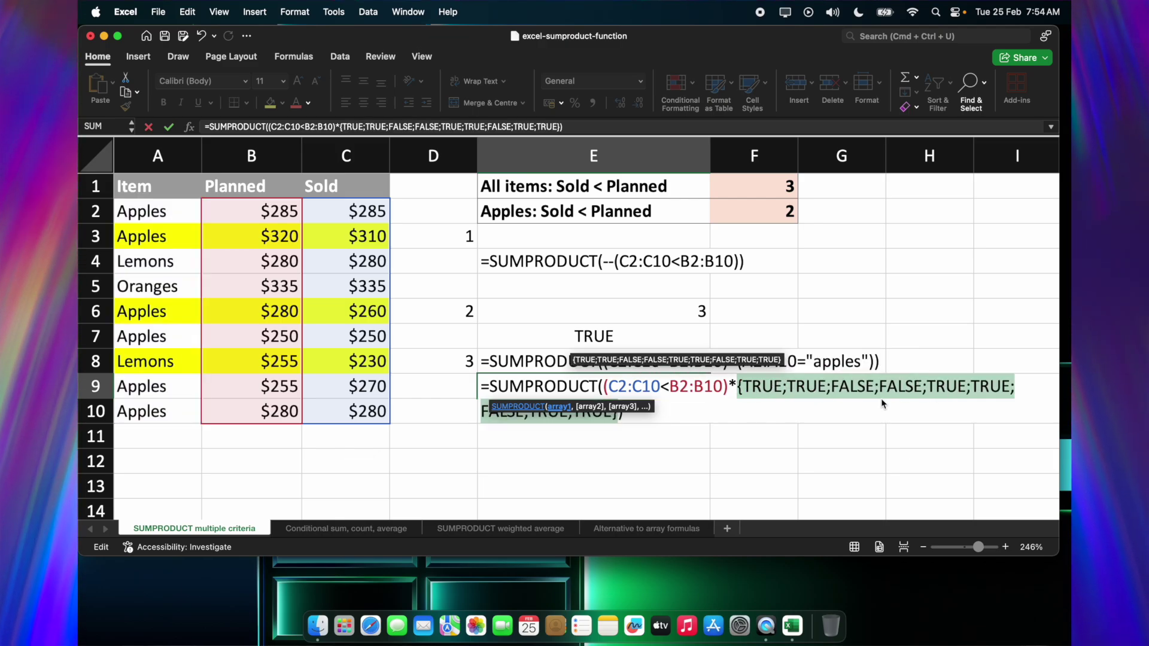
drag(727, 387, 601, 398)
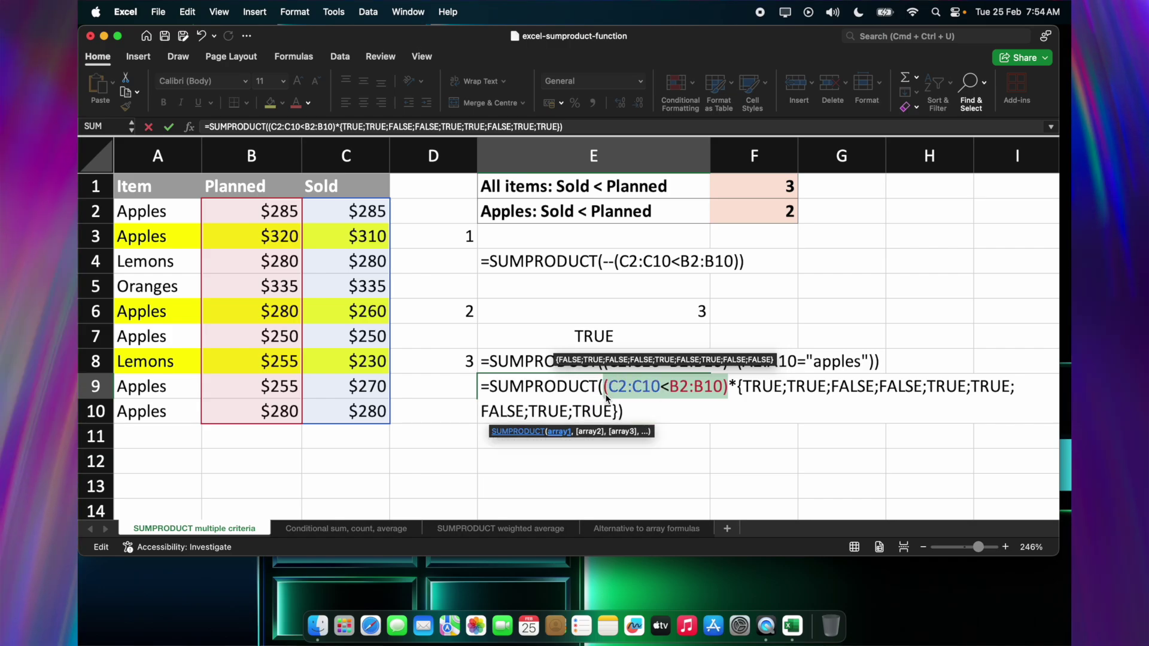
key(F9)
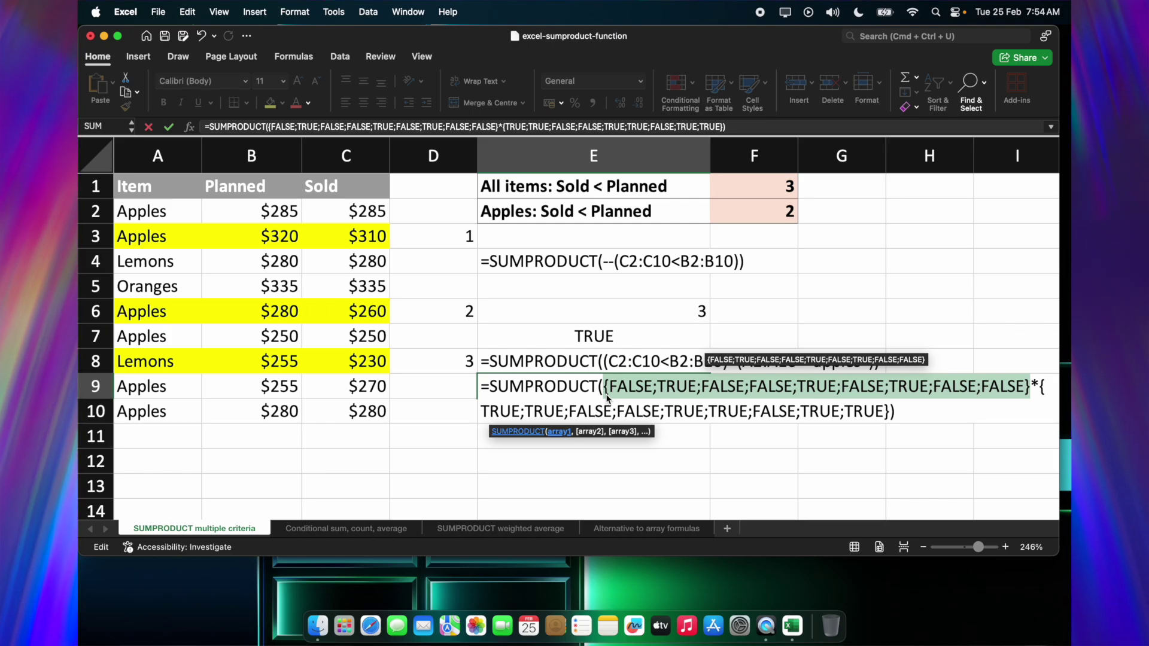
key(Escape)
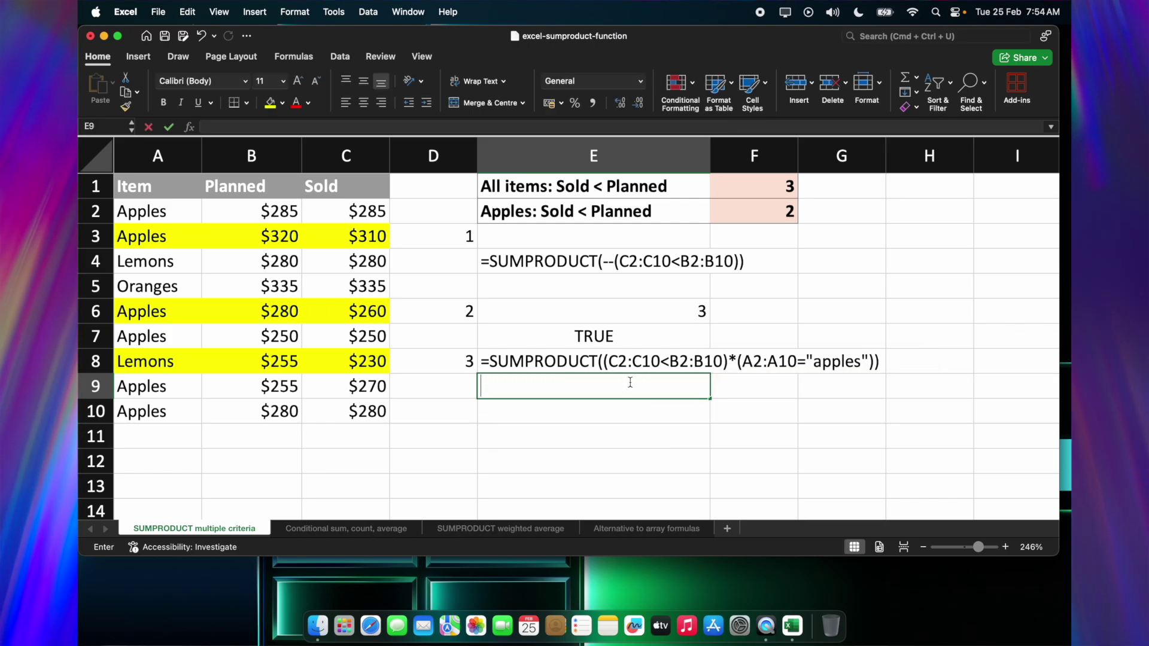
- Re-enter a SUMPRODUCT formula in E9, starting with the condition (C2:C10<B2:B10) followed by a multiplication sign
double_click(630, 382)
text(=sum)
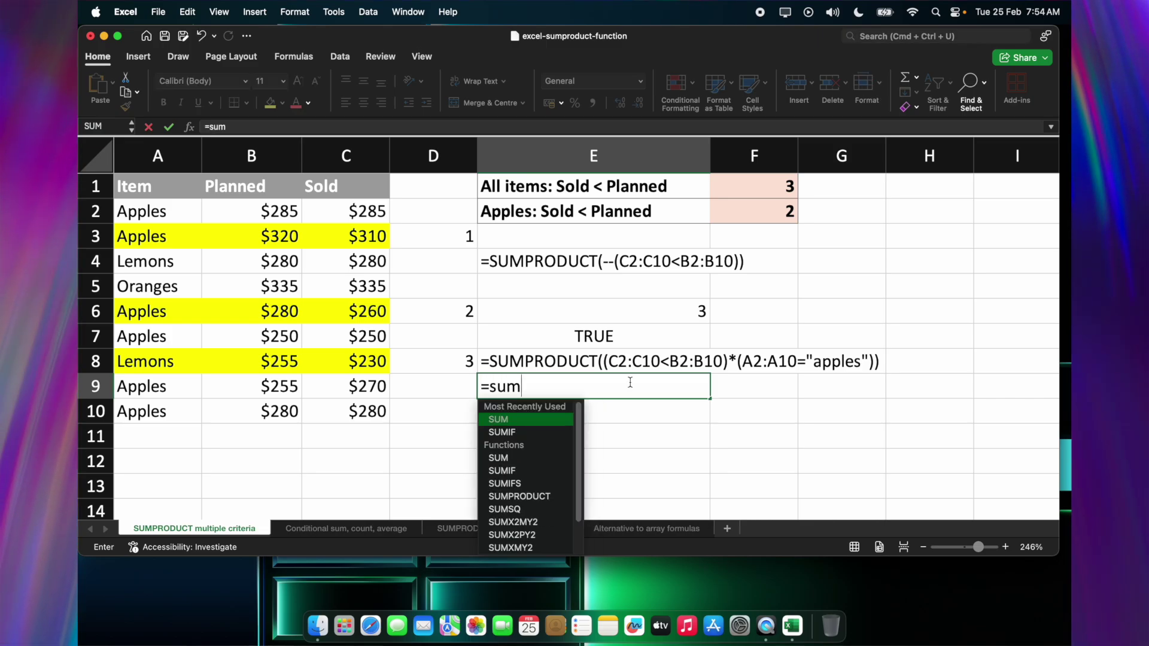
key(Down)
key(Down)
key(Down)
key(Down)
key(Down)
key(Tab)
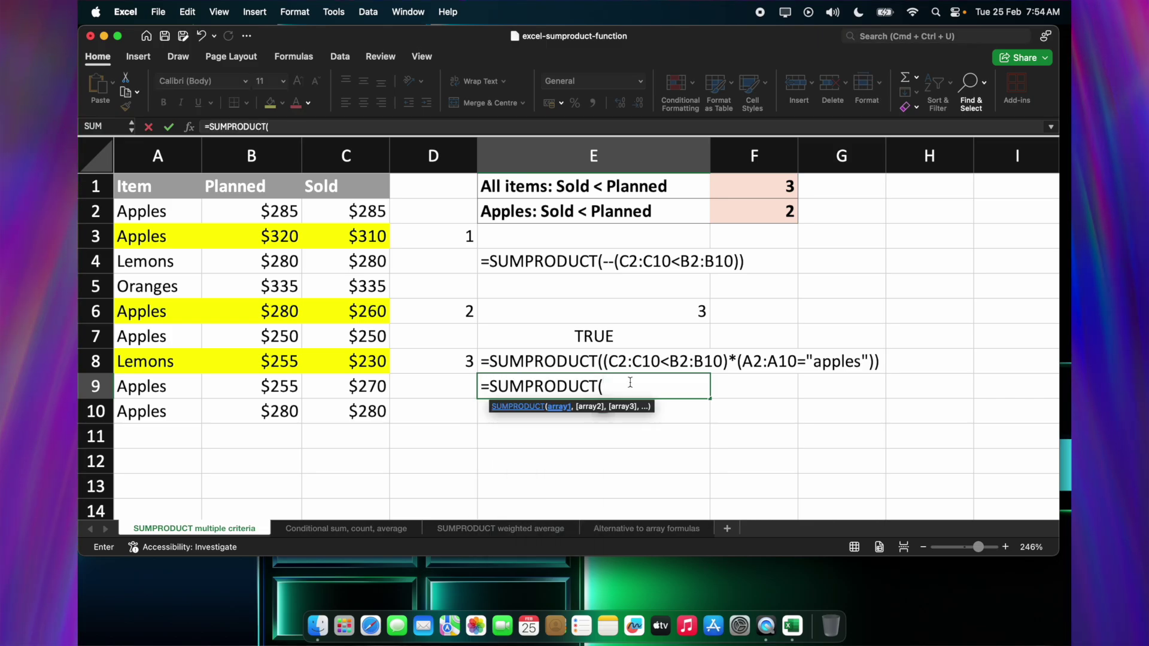
text(()
key(Caps_Lock)
drag(316, 205, 347, 407)
text(<)
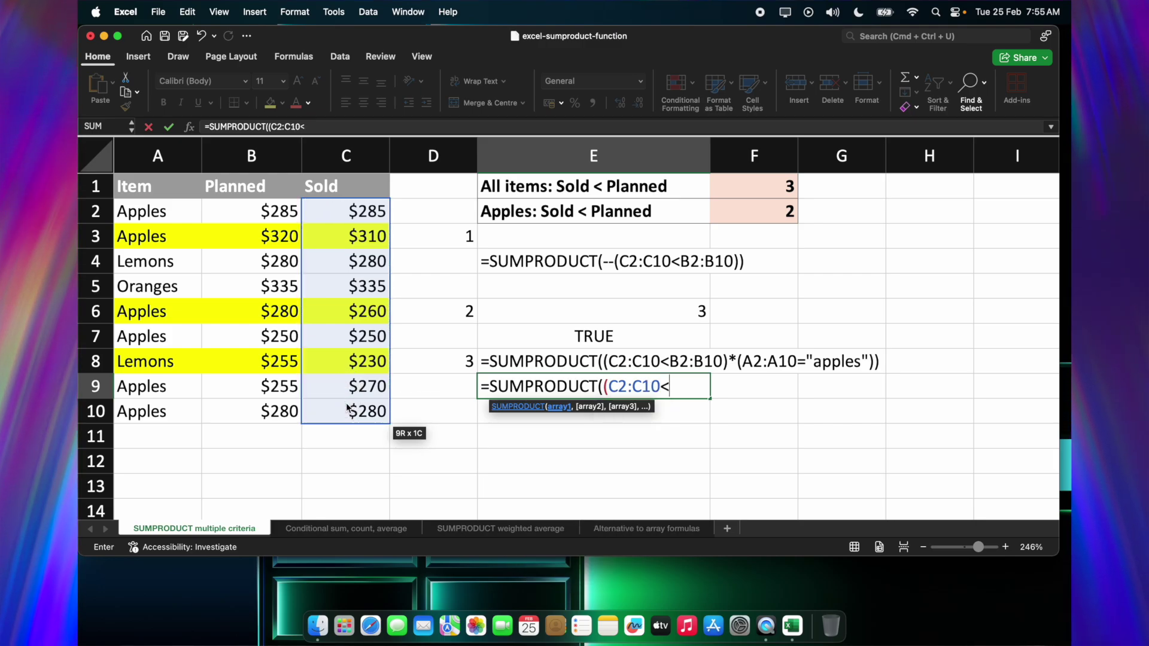
drag(249, 215, 261, 417)
text()*)
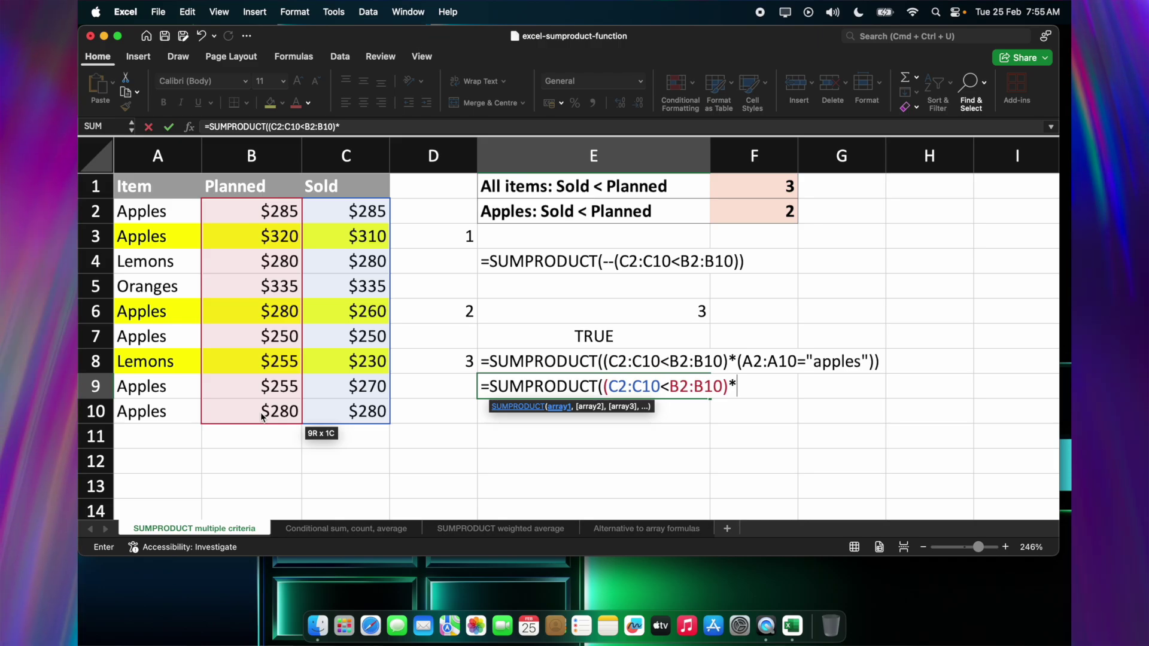
- Complete E9's SUMPRODUCT formula with the item condition (A2:A10="APPLES") and commit it
text(()
drag(152, 211, 168, 416)
text(="APPLE)
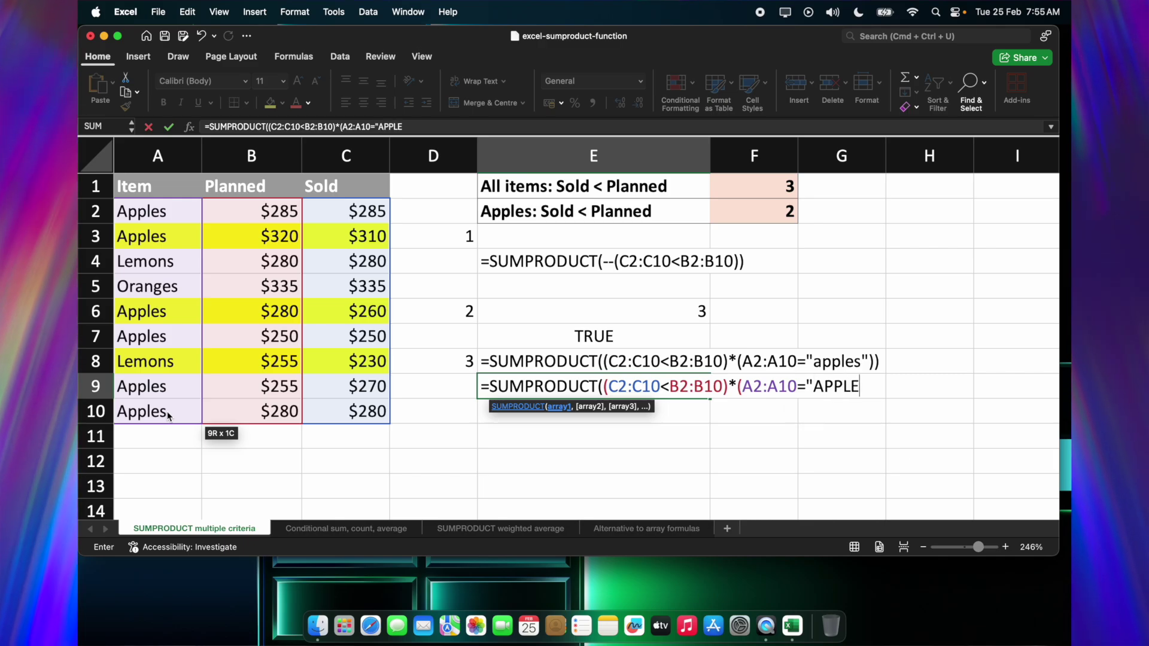
text(S"))
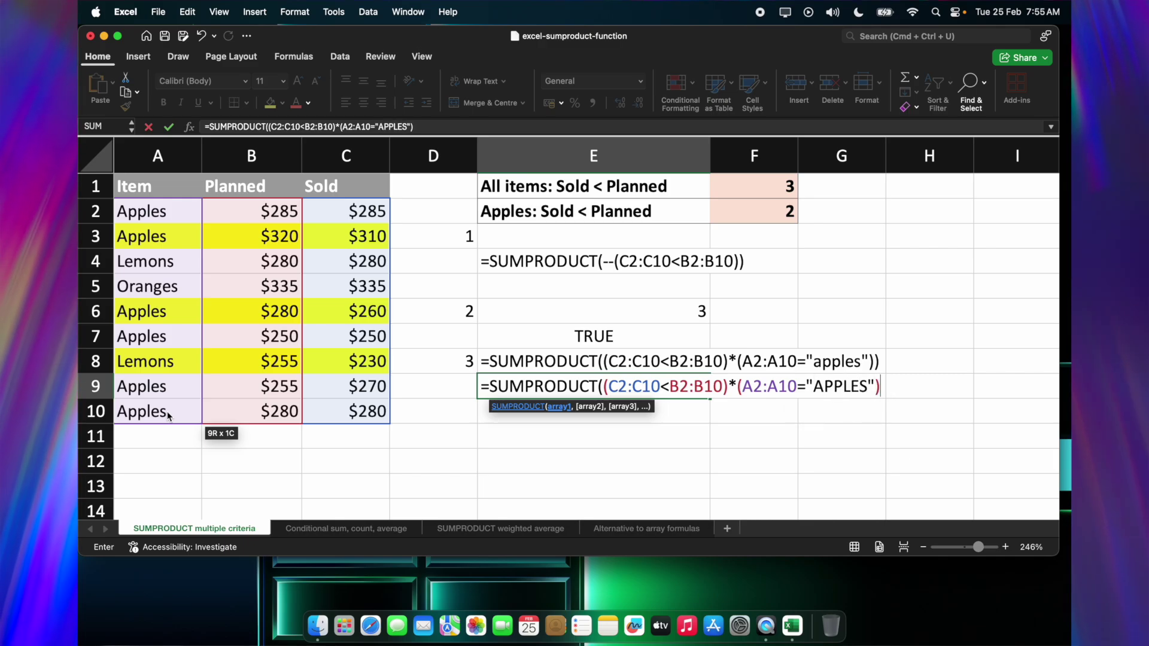
key(Return)
key(Return)
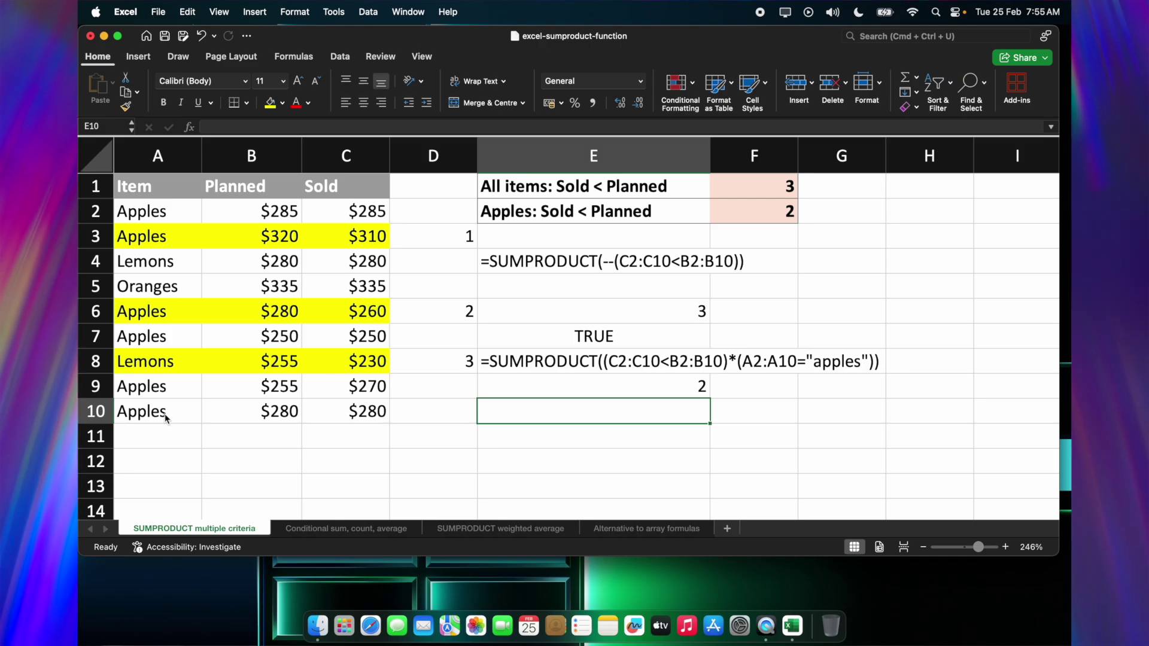
- Examine the double negative inside E6's SUMPRODUCT formula, leaving the formula as it is
double_click(613, 312)
drag(613, 315, 608, 315)
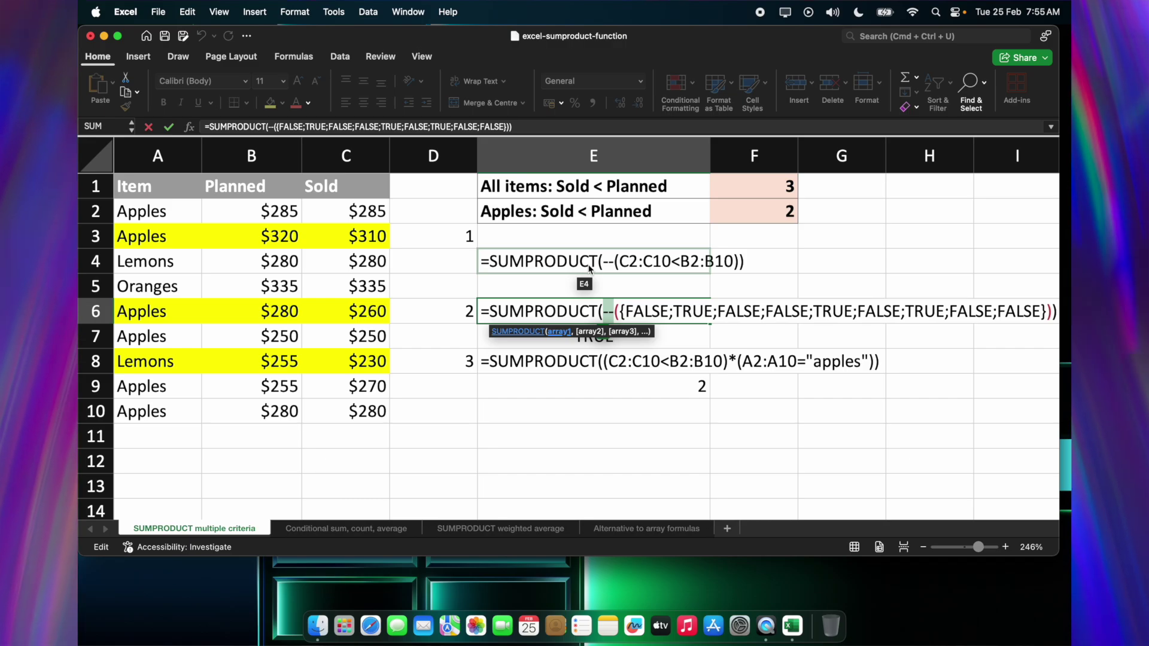
key(super+Return)
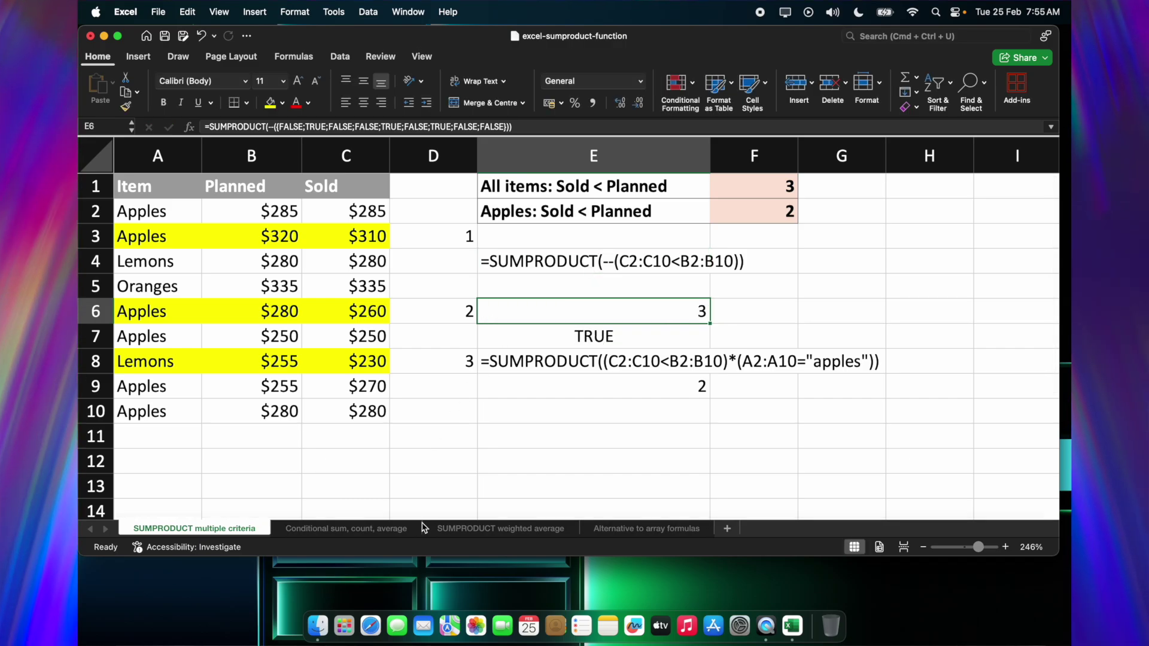
- Switch to the "Conditional sum, count, average" sheet and examine the Count and Sum formulas in F5 and F6 of the AND logic section
click(419, 528)
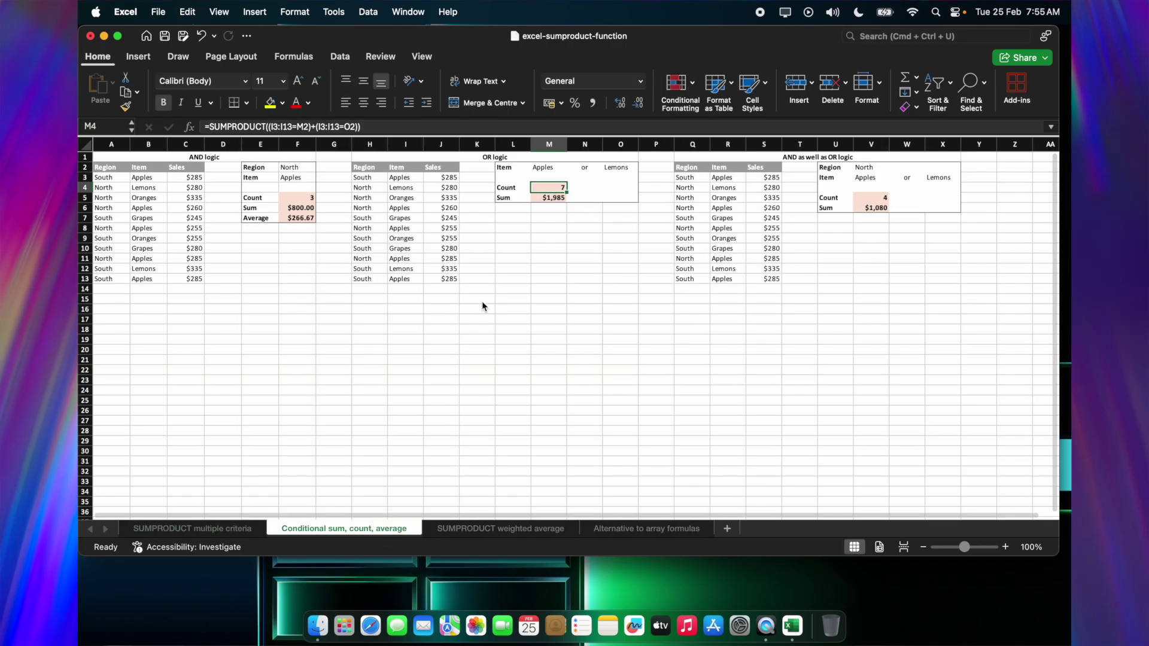
scroll(482, 306, up, 5)
scroll(471, 327, left, 2)
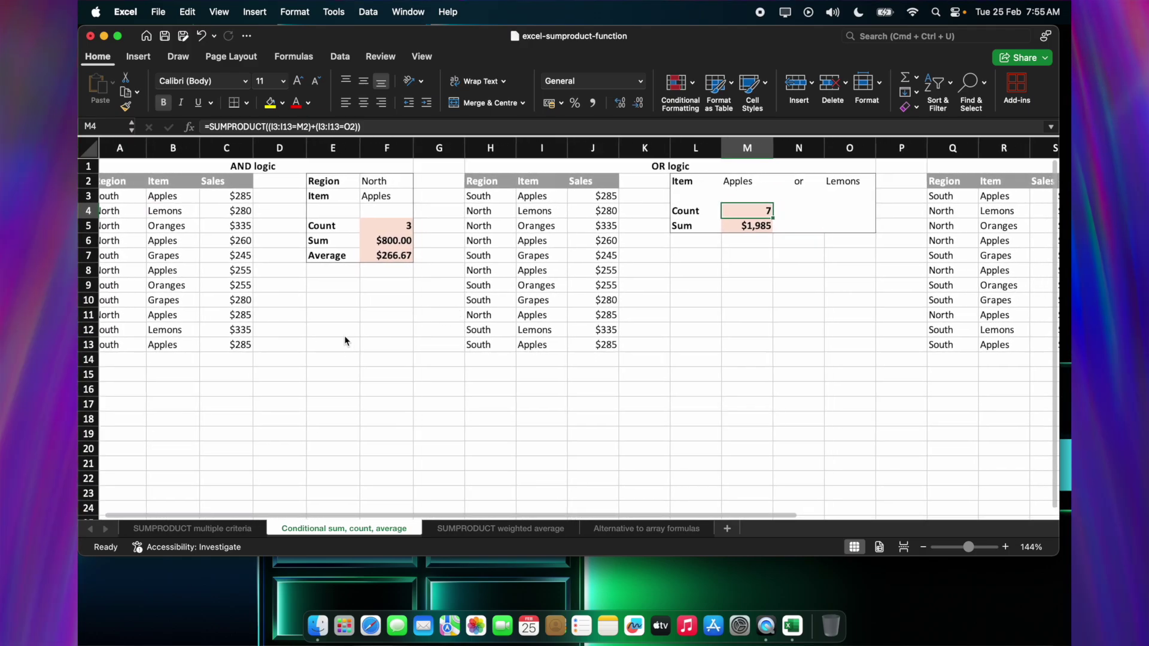
click(358, 329)
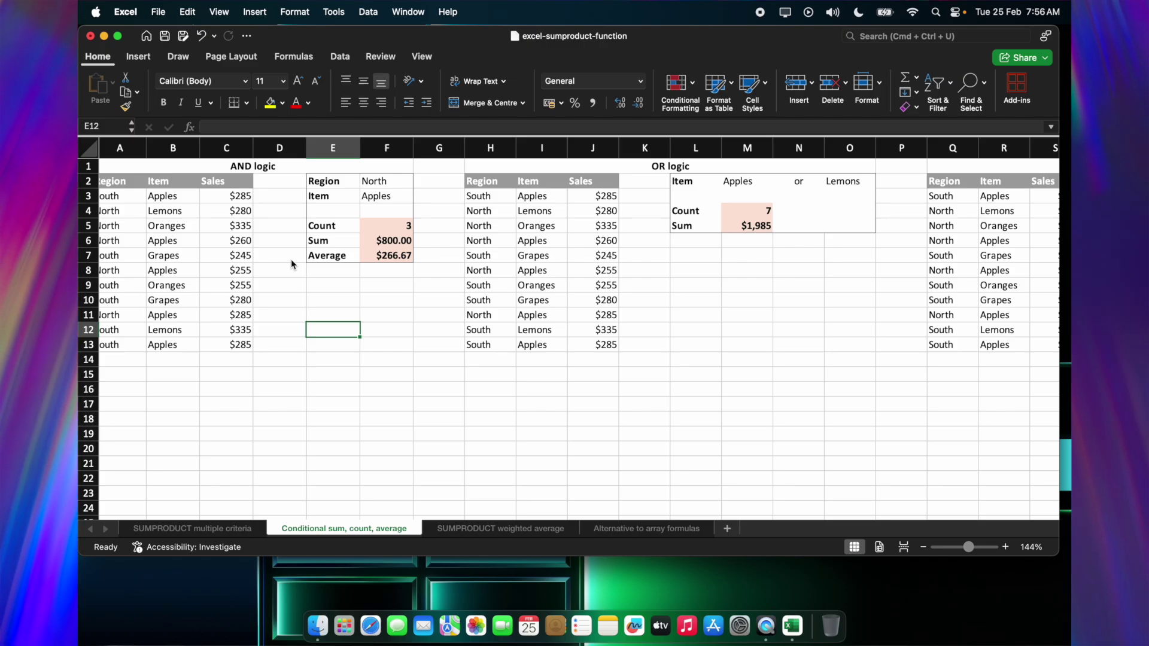
click(375, 229)
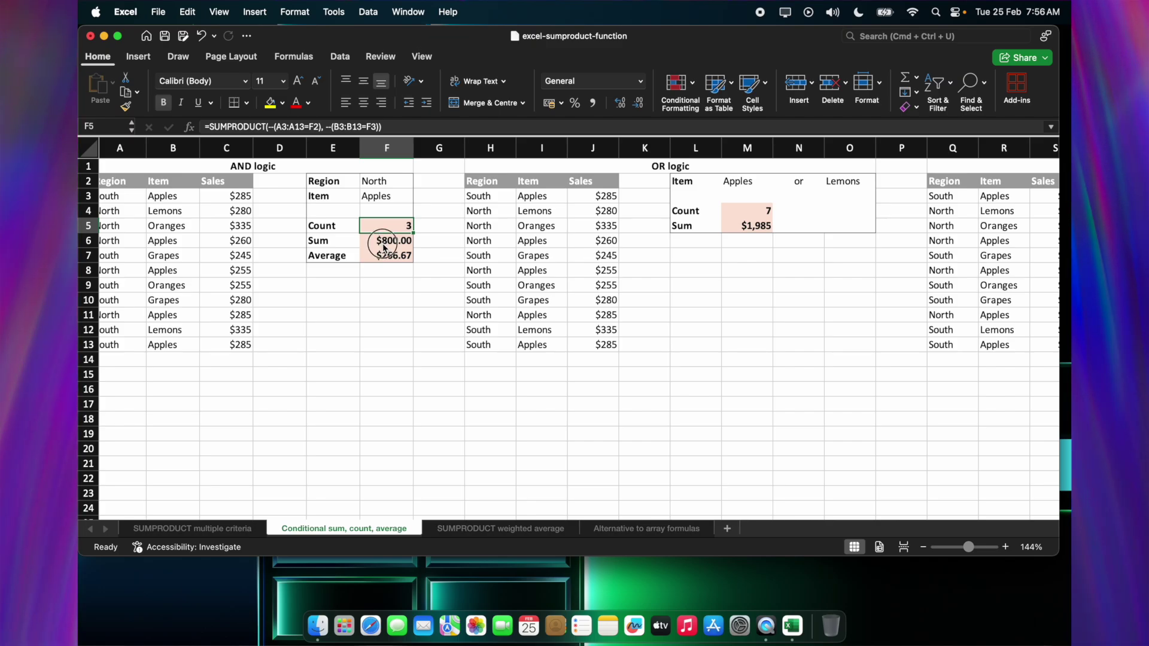
click(383, 245)
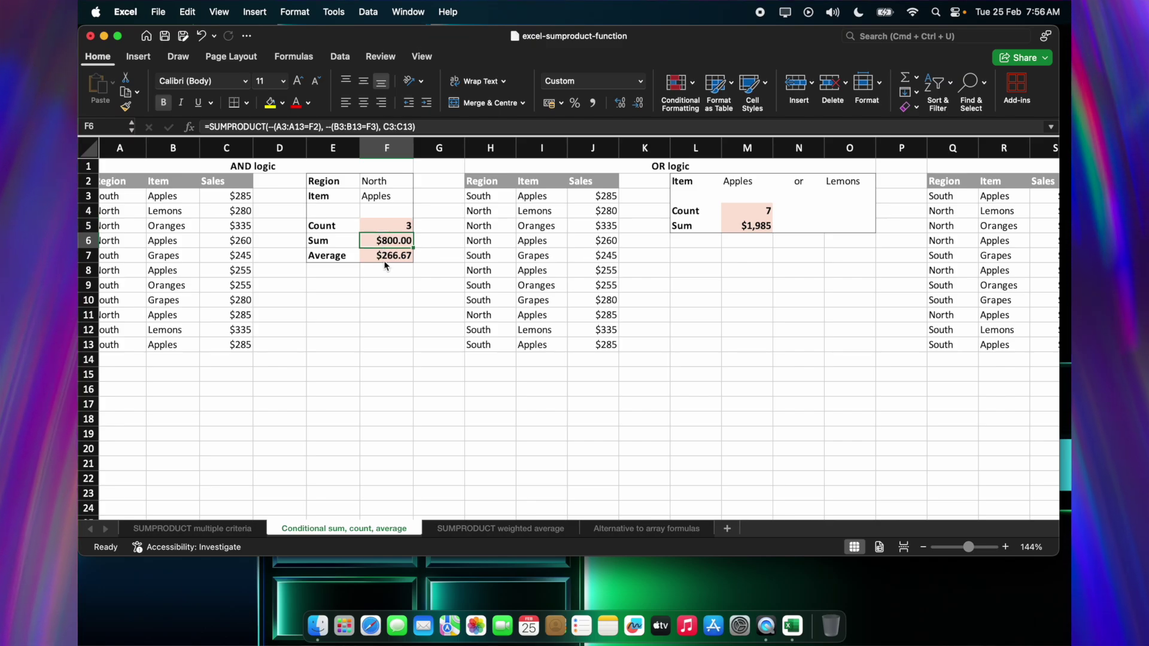
- Examine the Average formula in F7 and the region criterion in F2 of the AND logic section, enlarged for reading
click(391, 257)
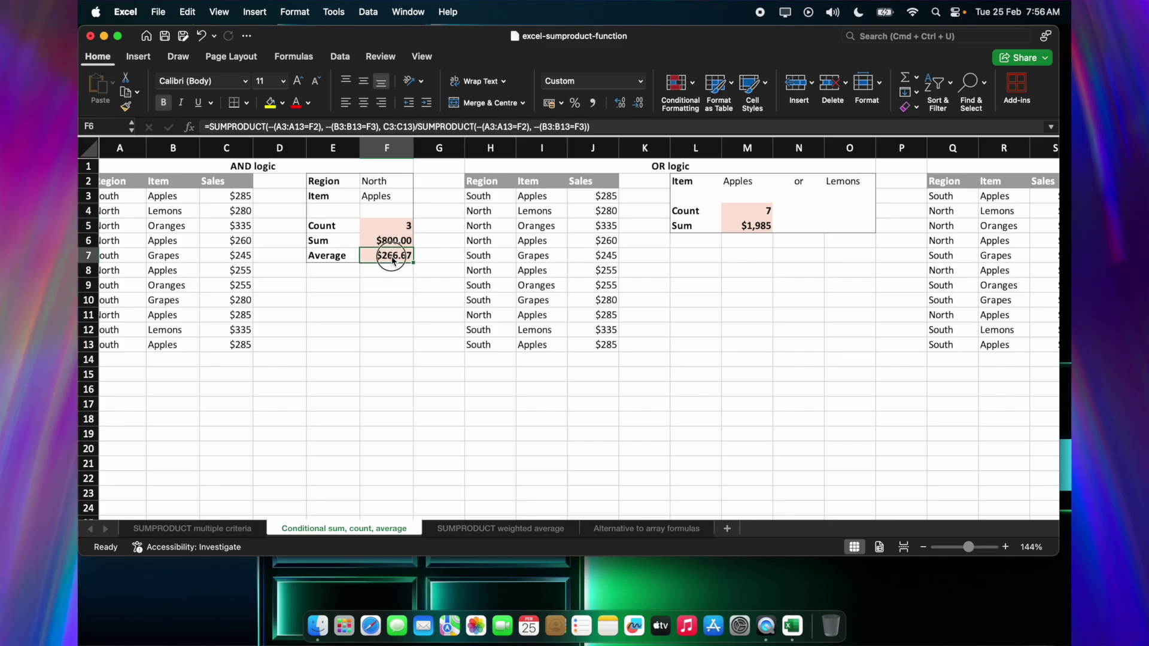
click(384, 184)
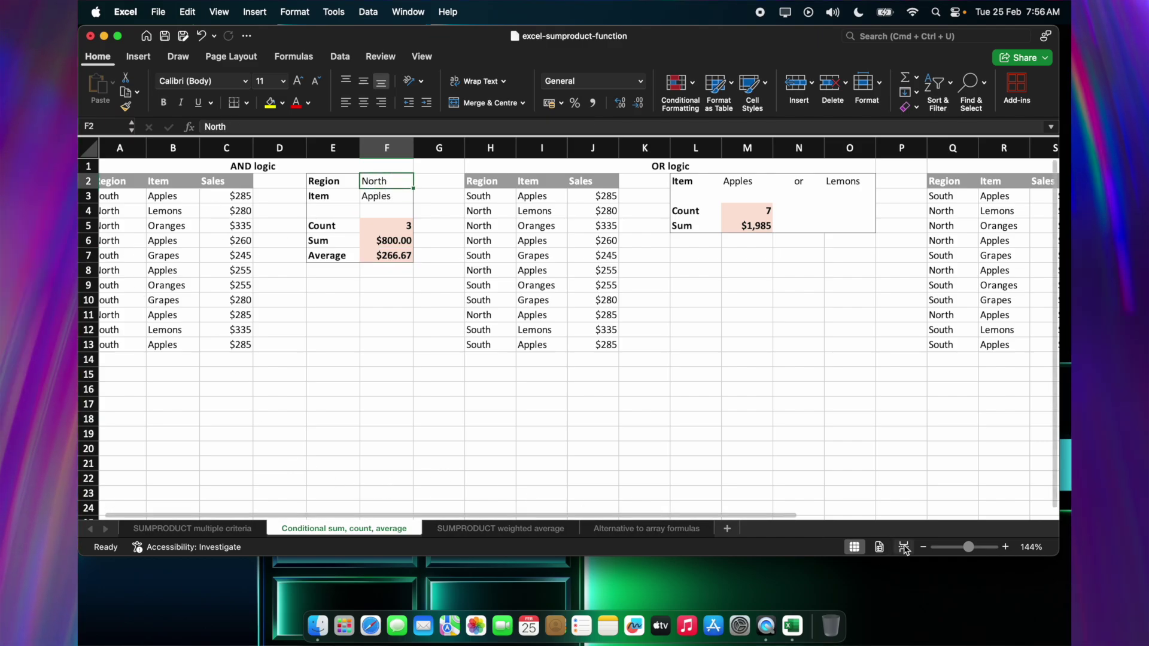
drag(602, 513, 581, 514)
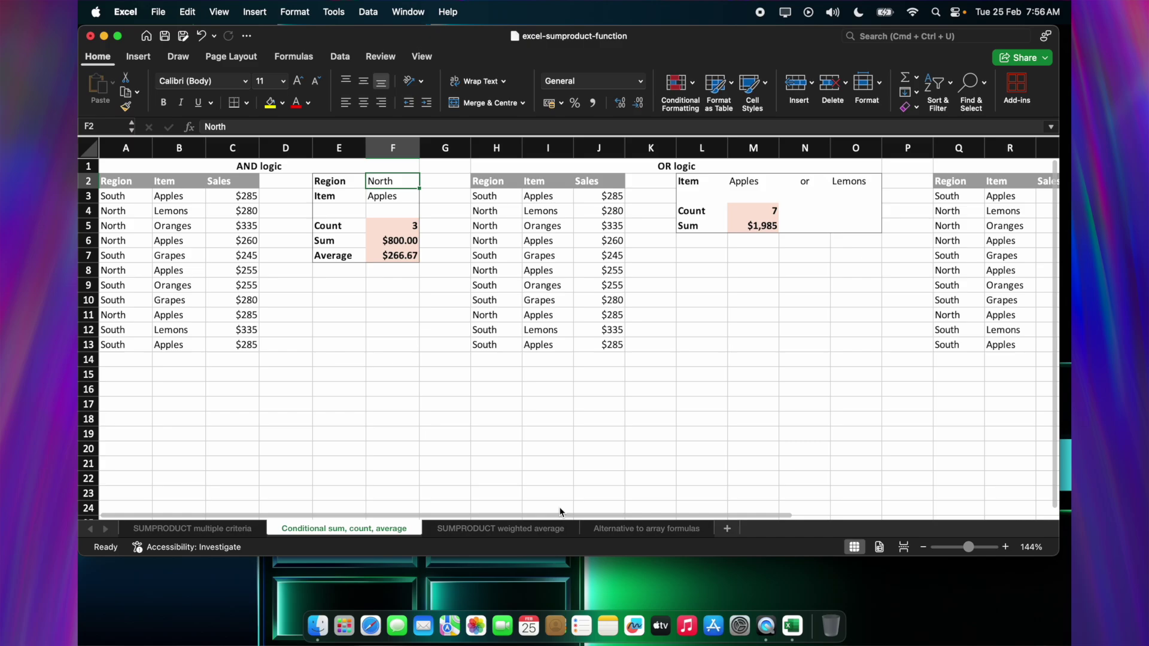
click(560, 511)
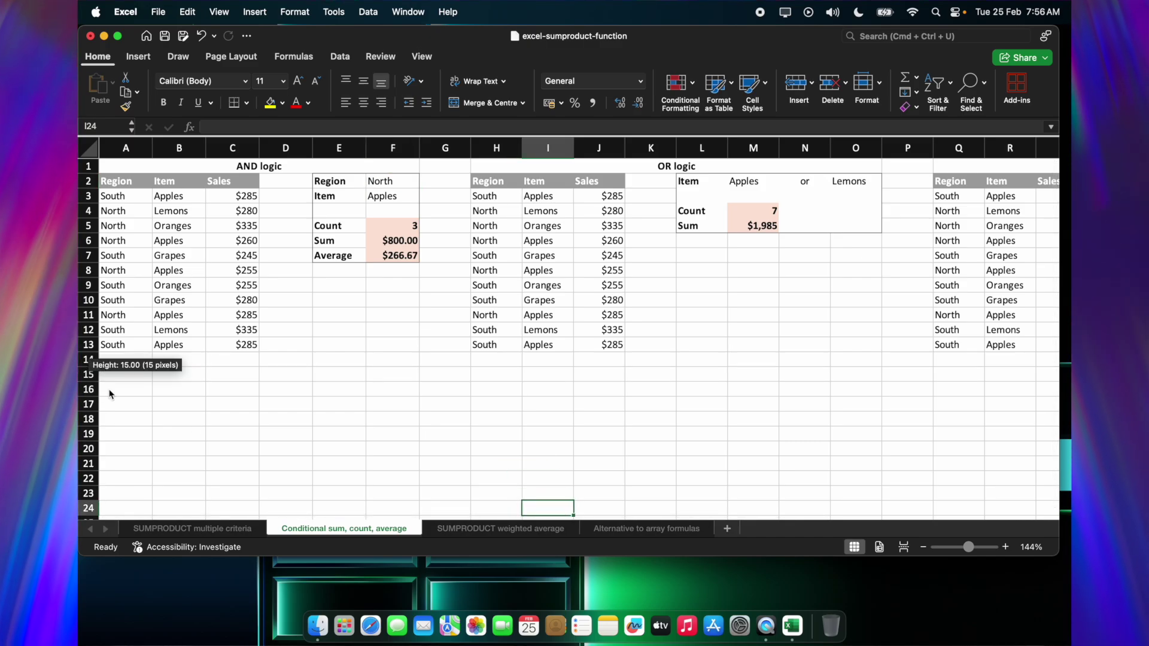
click(265, 418)
scroll(266, 419, up, 5)
scroll(266, 419, up, 4)
scroll(266, 418, left, 2)
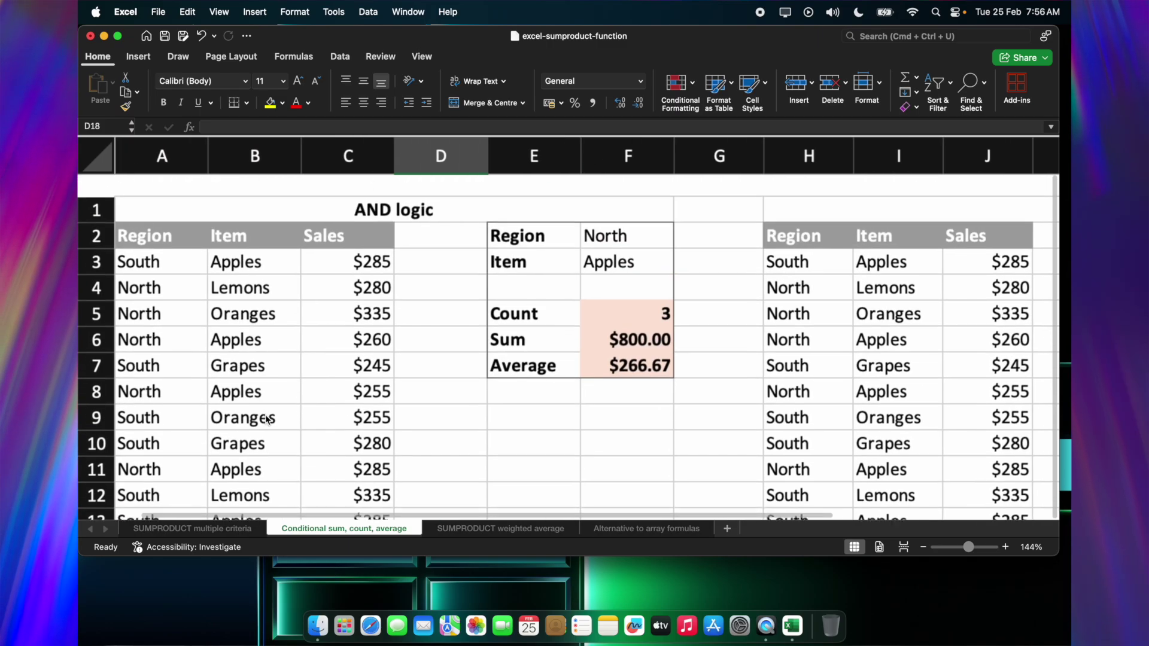
scroll(266, 419, down, 1)
scroll(266, 419, up, 1)
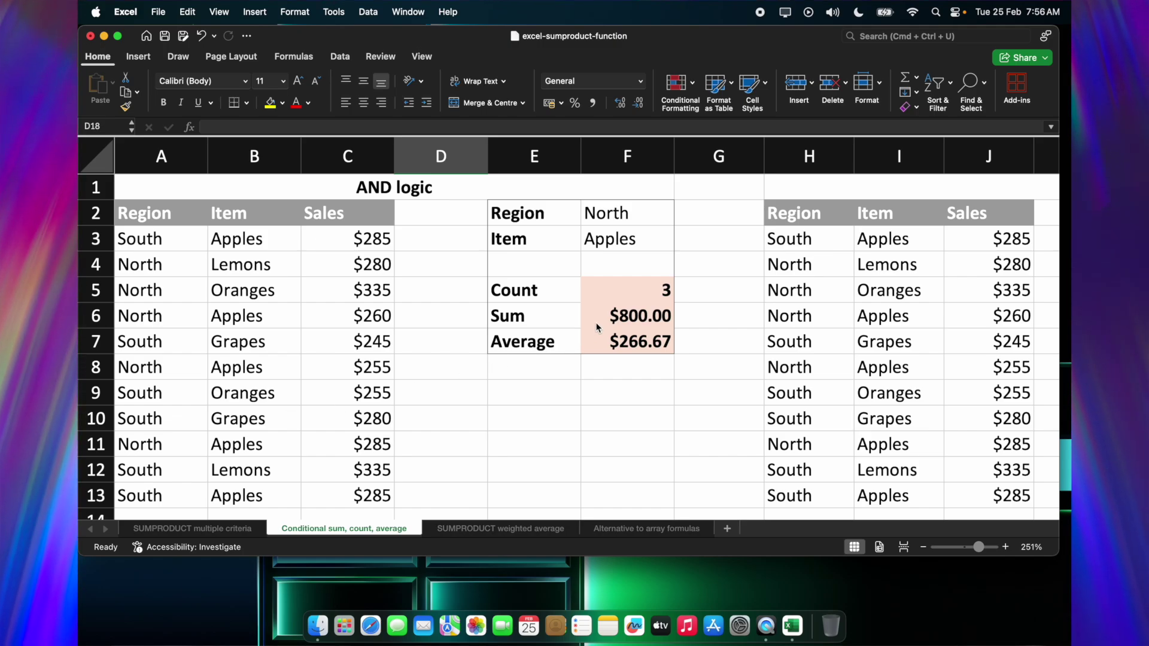
- Show the Count formula as text by entering =FORMULATEXT(F5) in F9
click(601, 385)
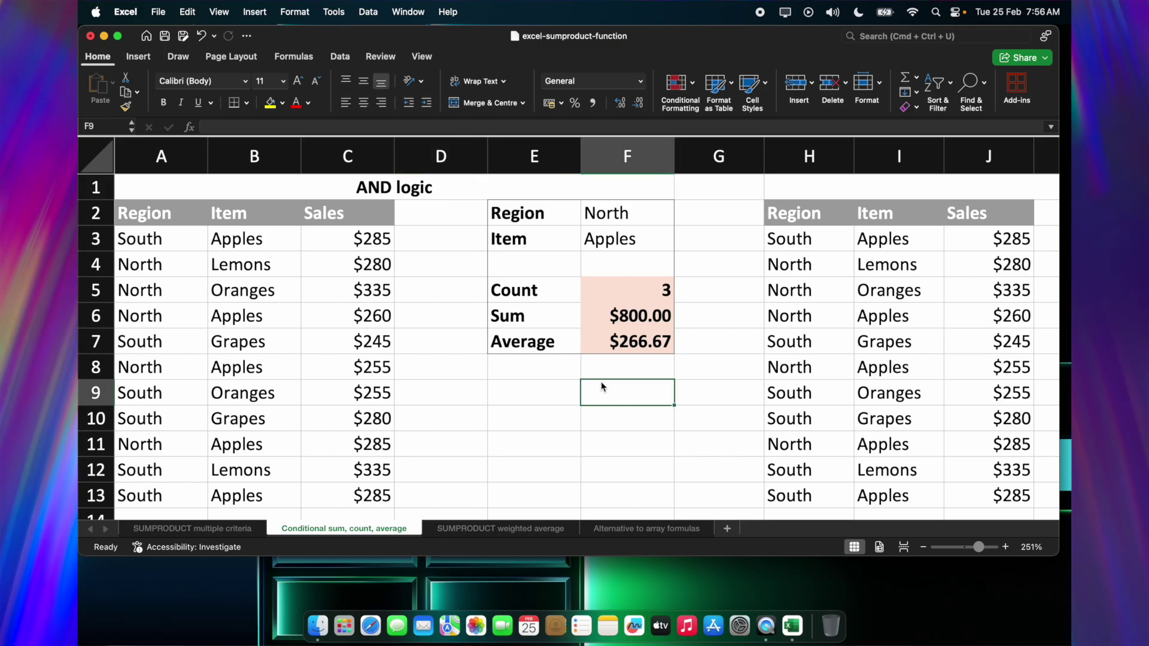
text(=FORM)
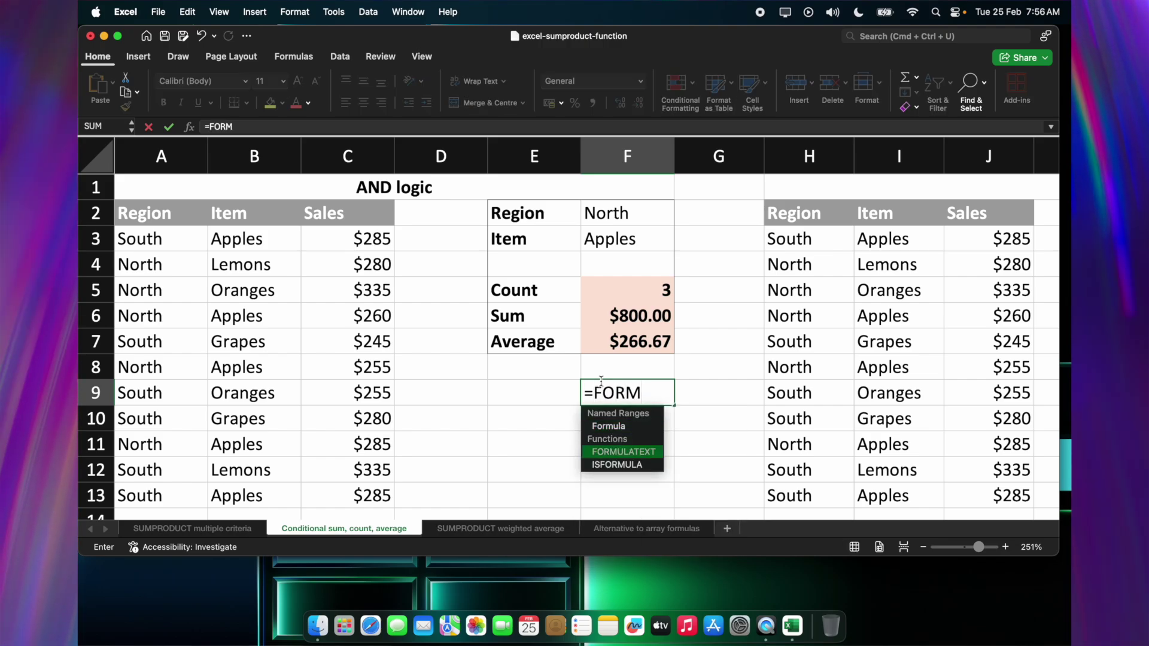
key(Tab)
key(Up)
key(Up)
key(Up)
key(Up)
key(Return)
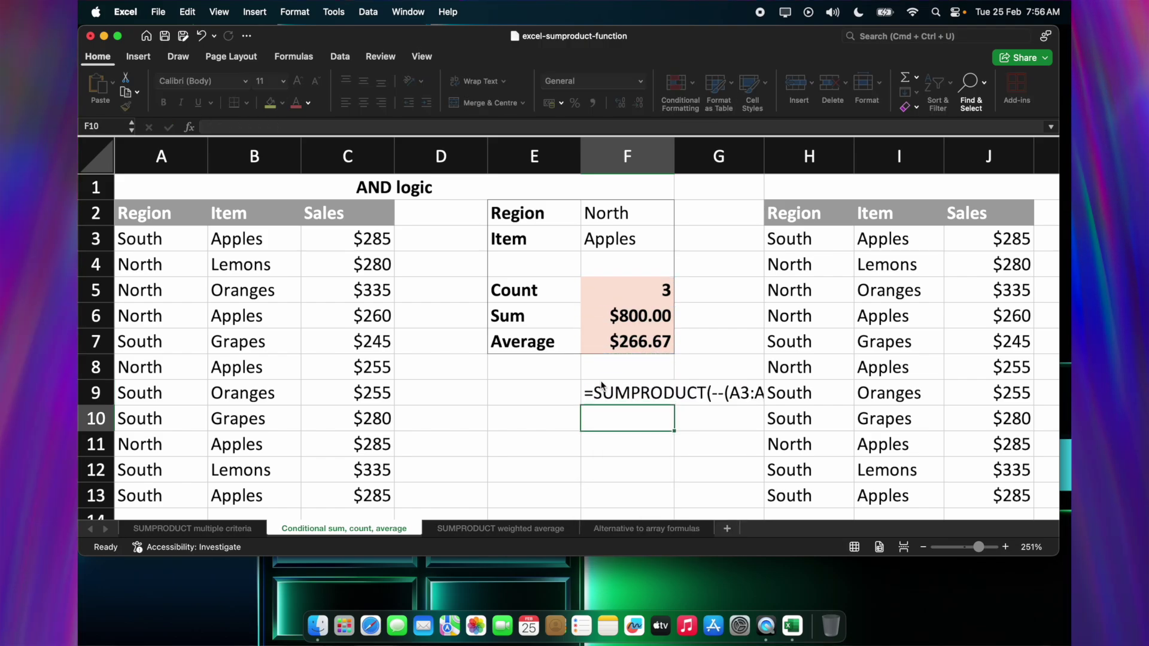
- Move the FORMULATEXT formula from F9 to D11
click(601, 385)
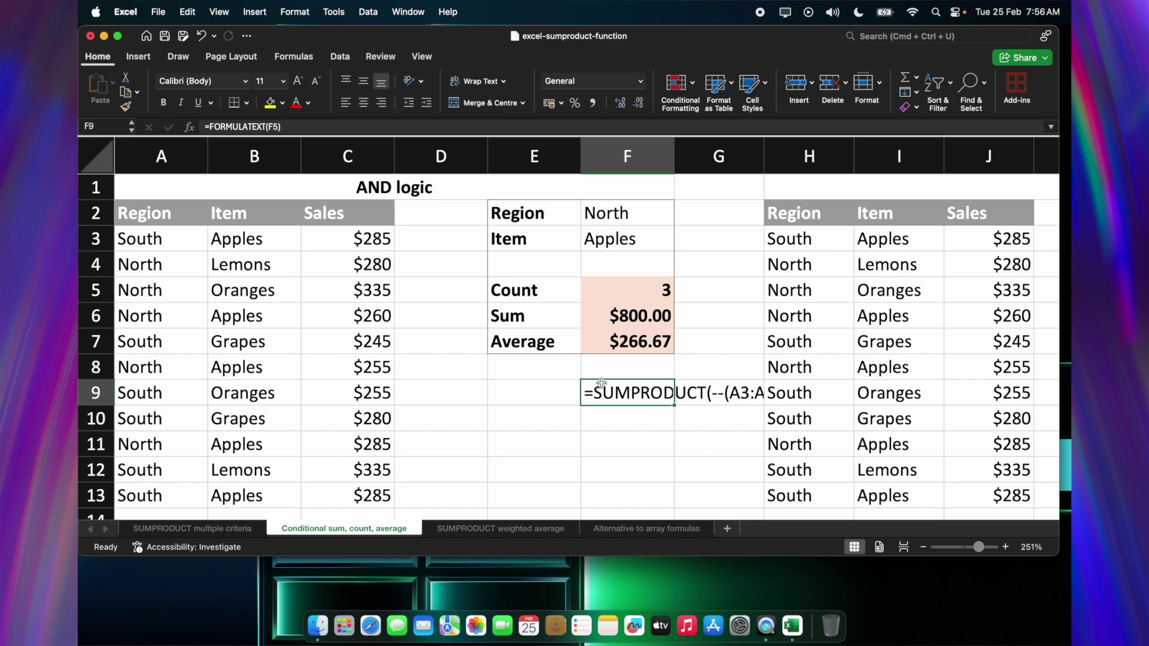
key(super+c)
click(463, 444)
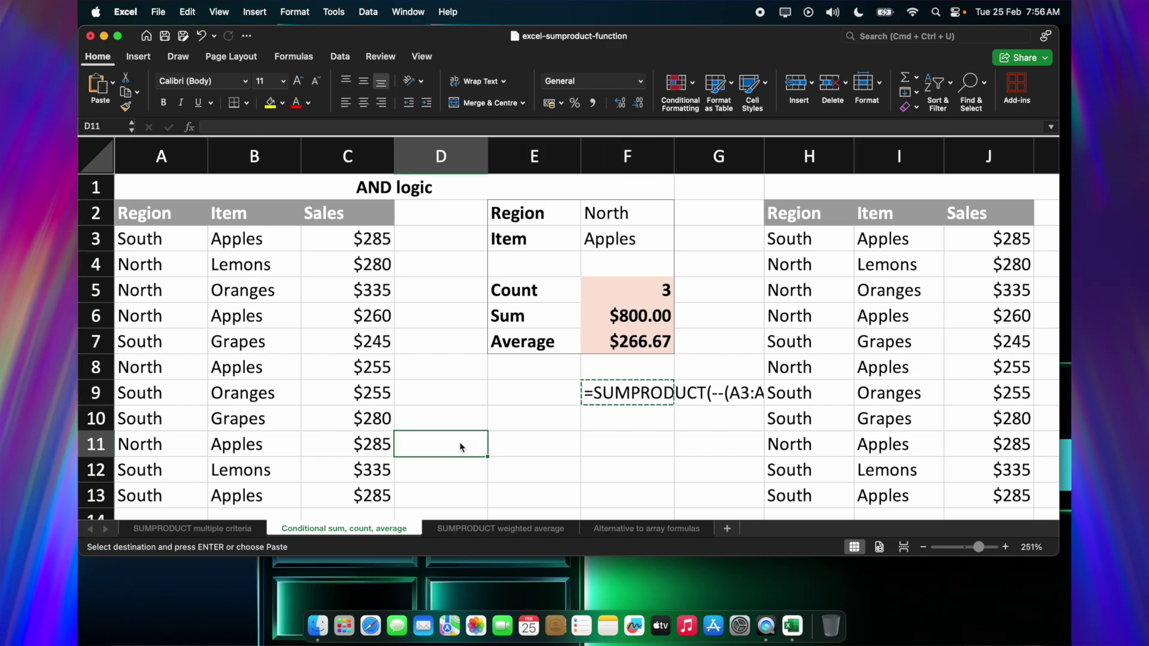
key(super+c)
click(600, 392)
key(super+x)
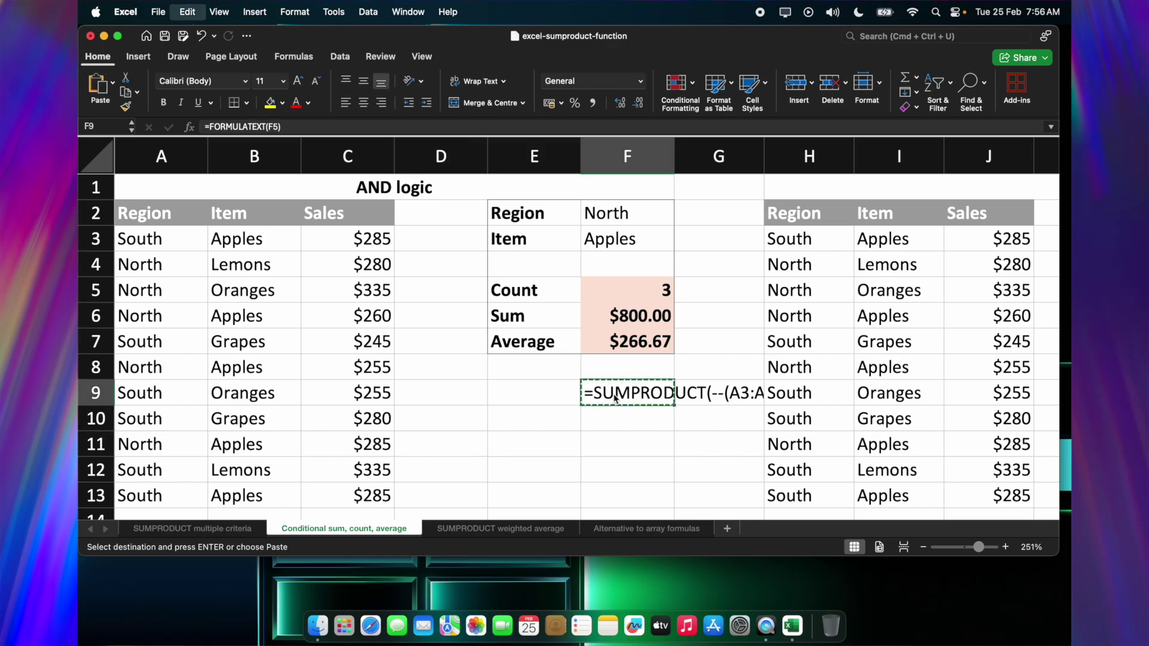
click(448, 441)
key(super+v)
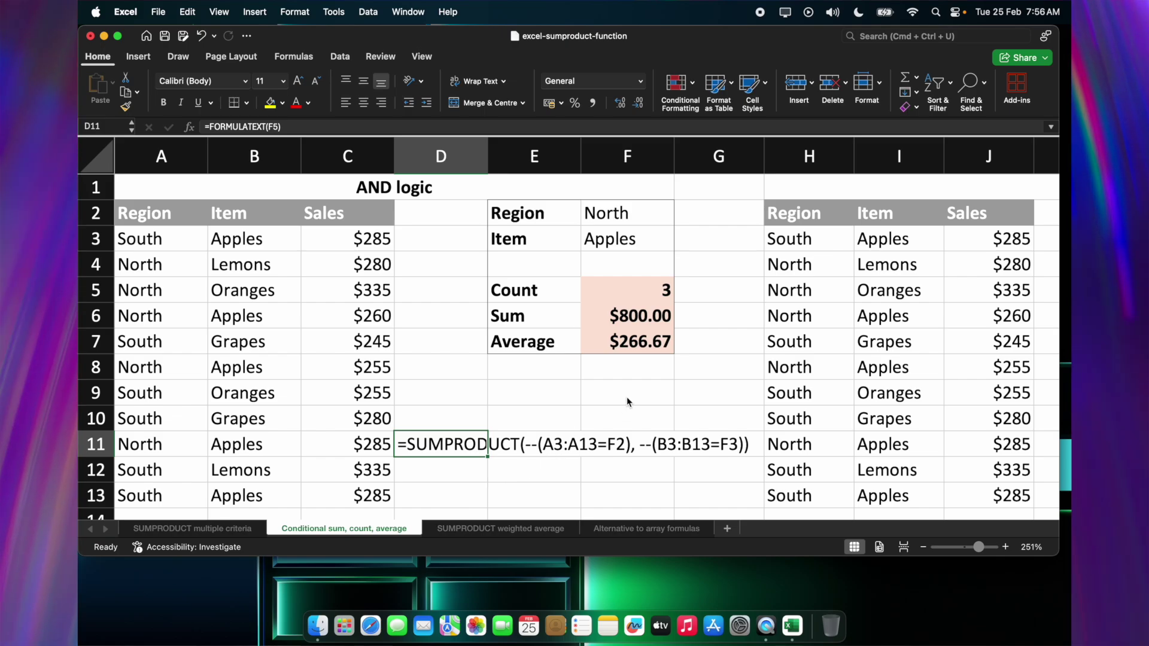
- Start a SUMPRODUCT formula in F9 with the double-negated region condition --(A3:A13=F2)
click(632, 390)
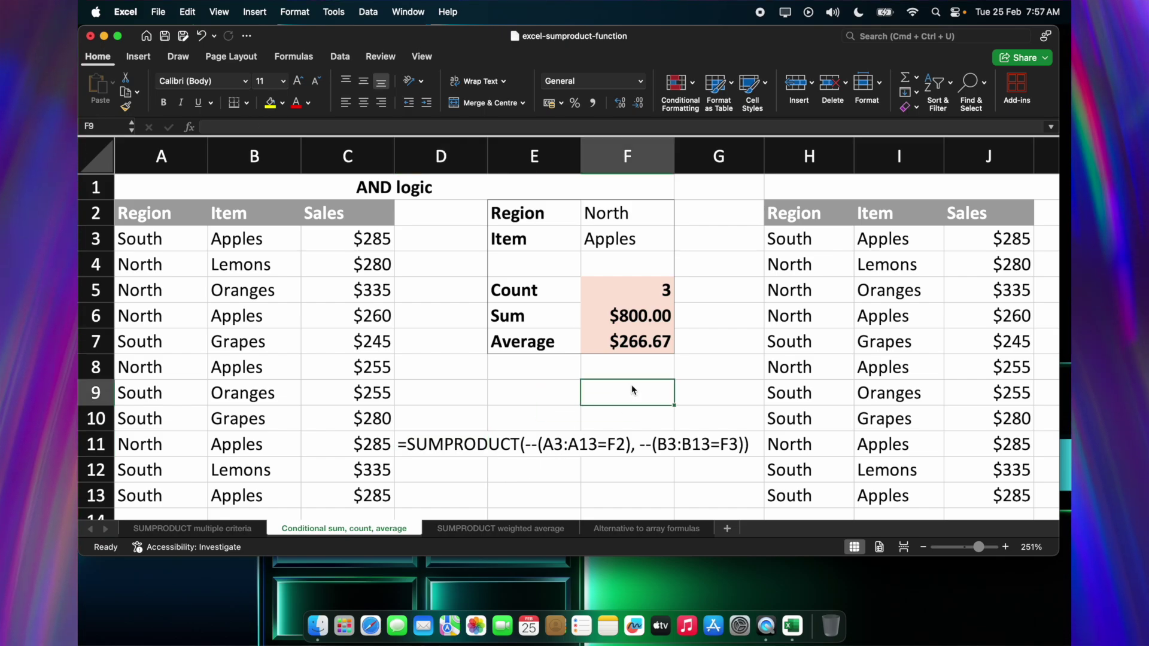
text(=SUMPR)
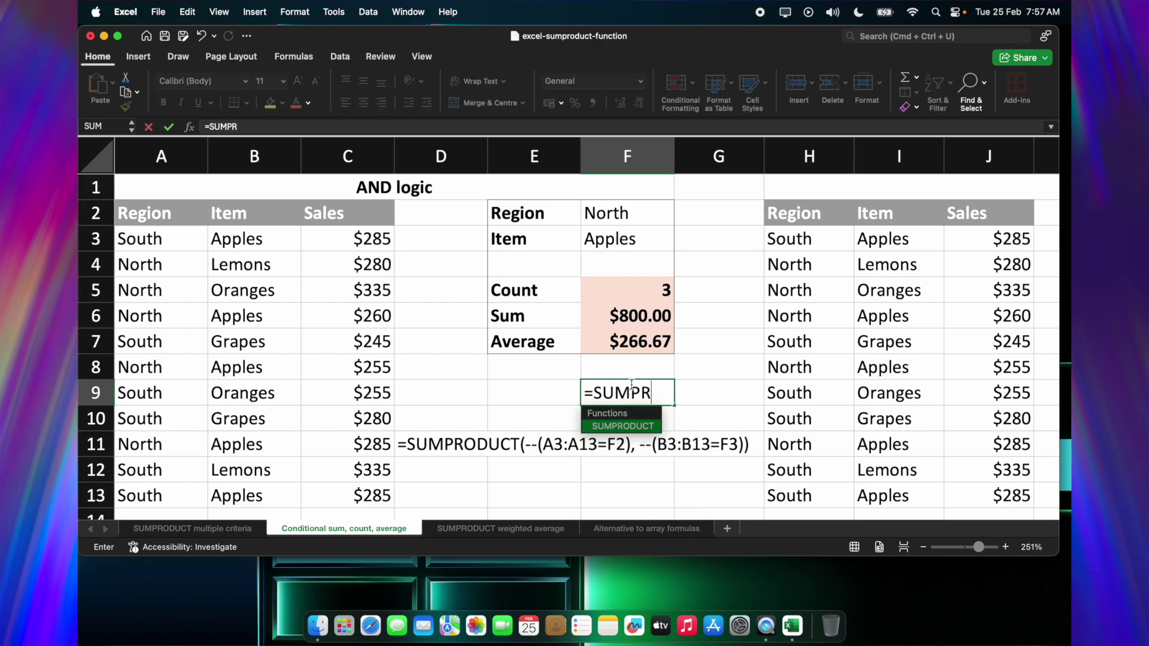
key(Tab)
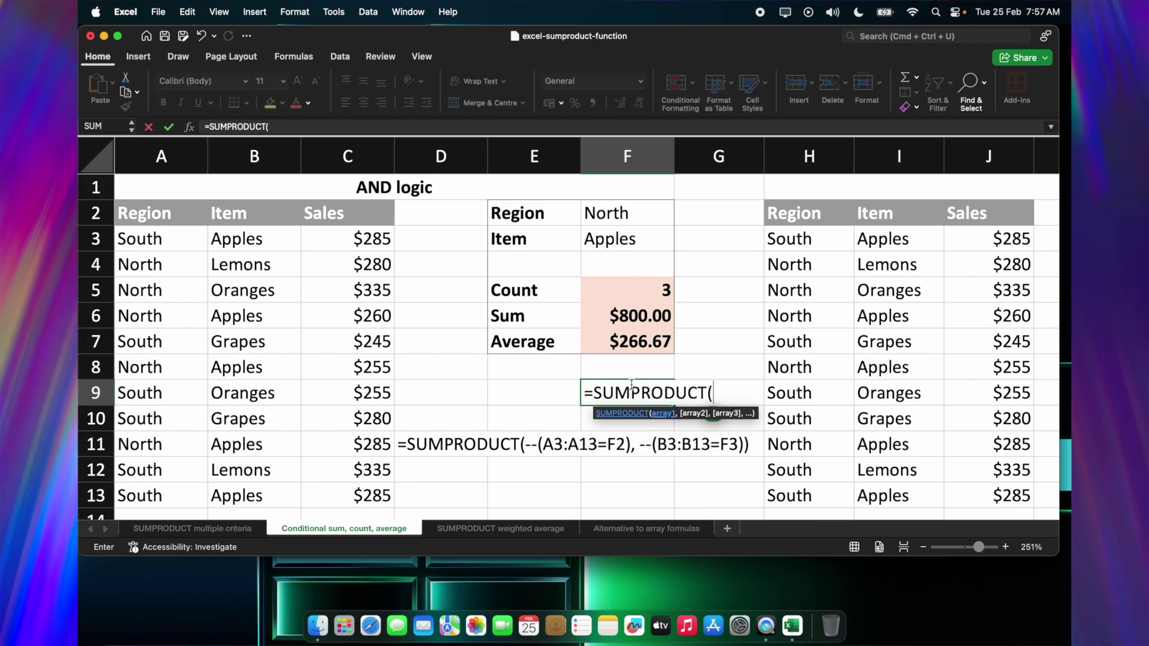
text(--()
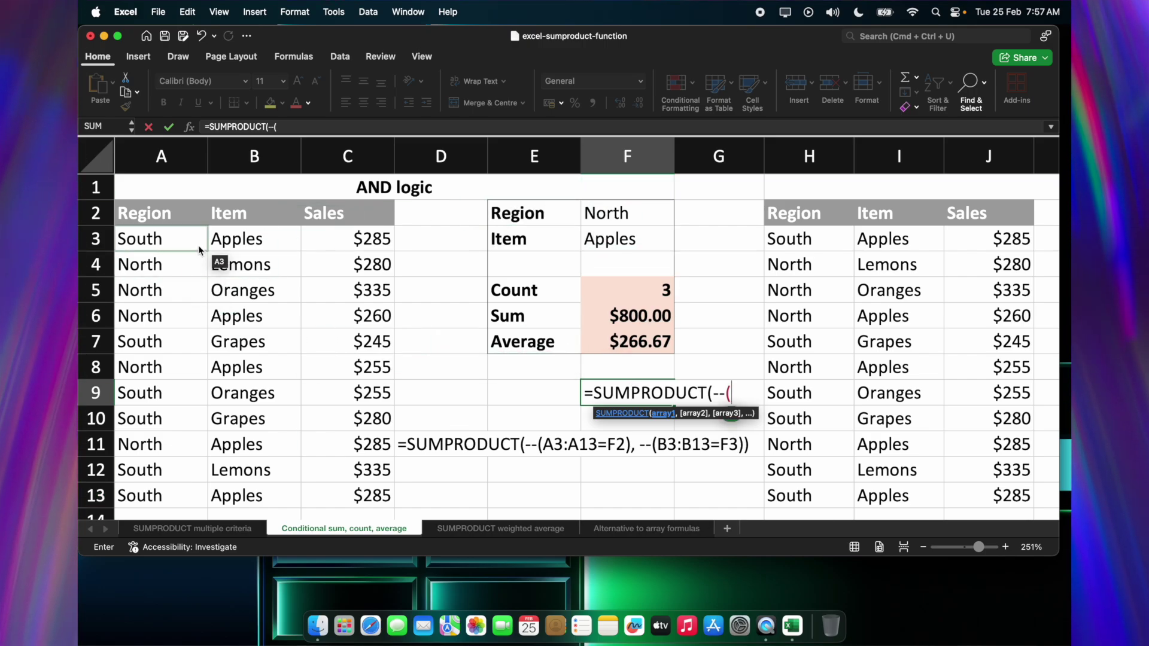
click(144, 249)
drag(146, 254, 157, 489)
text(=)
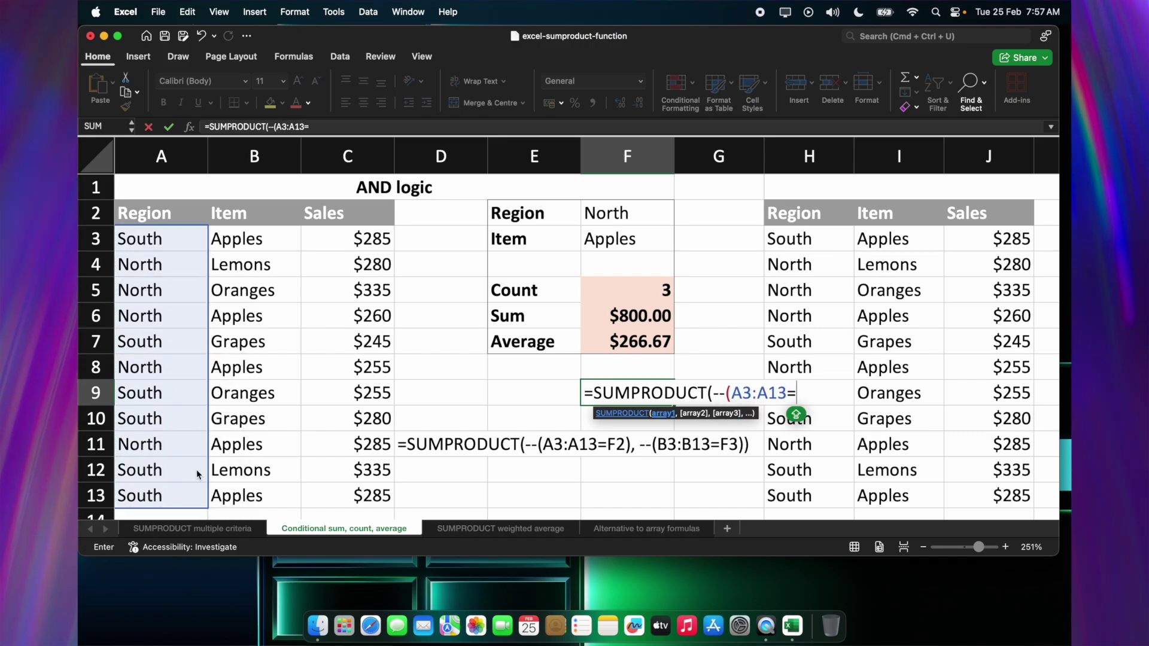
click(615, 222)
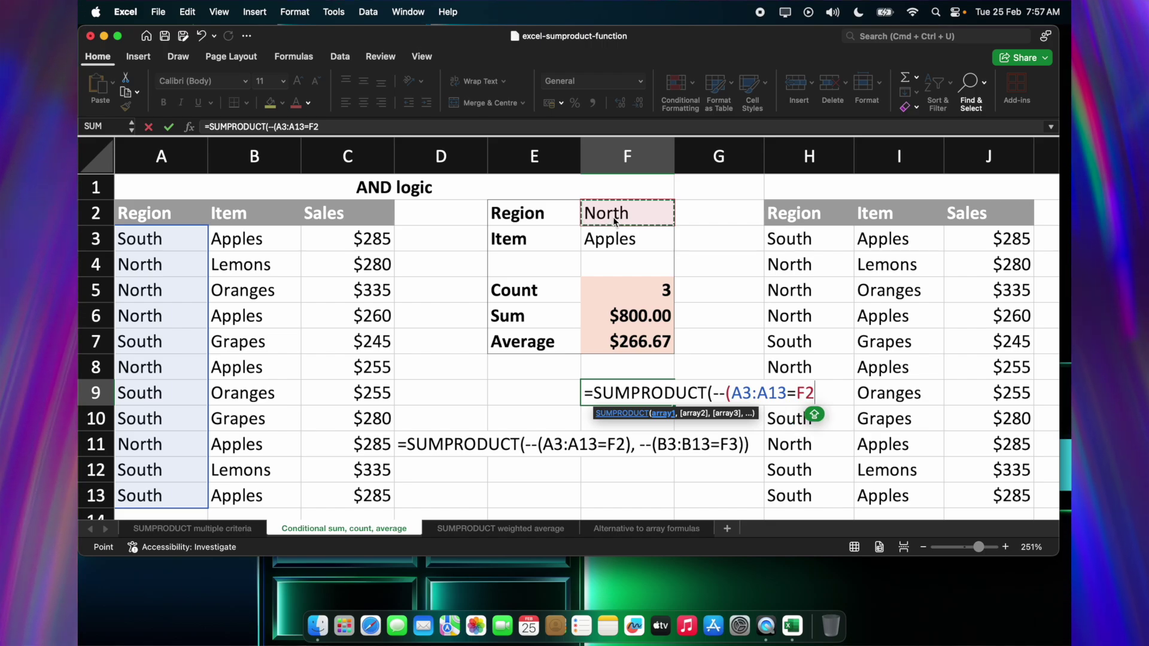
- Add the item condition --(B3:B13=F3) as the second array of F9's SUMPRODUCT formula and commit it
text(),--)
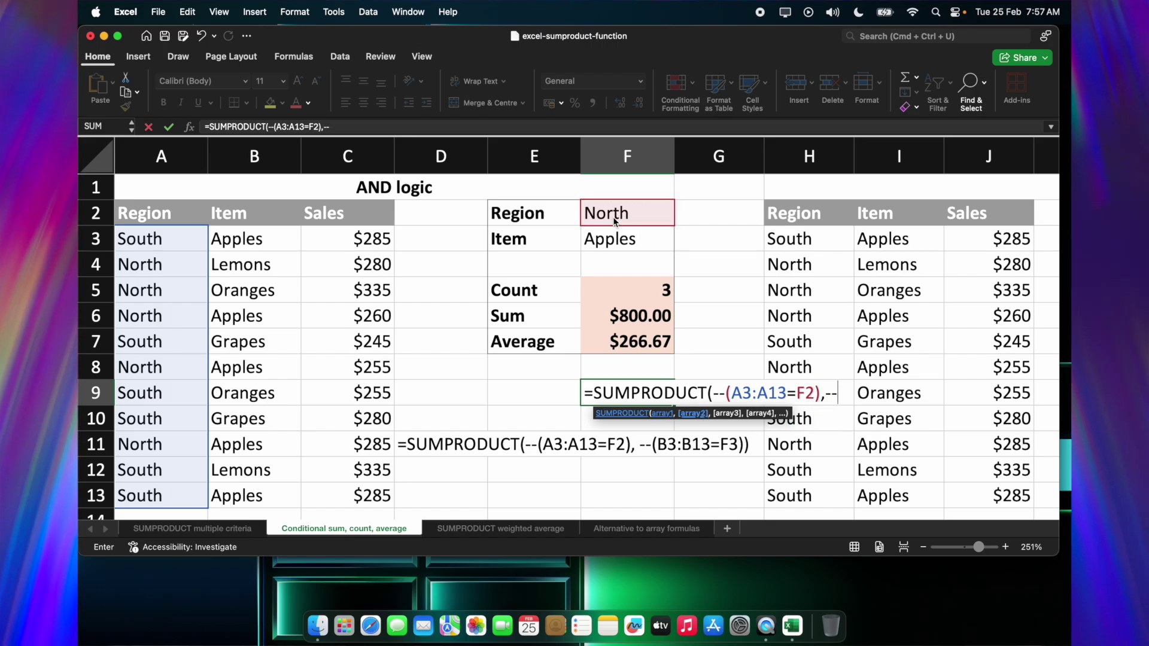
text(()
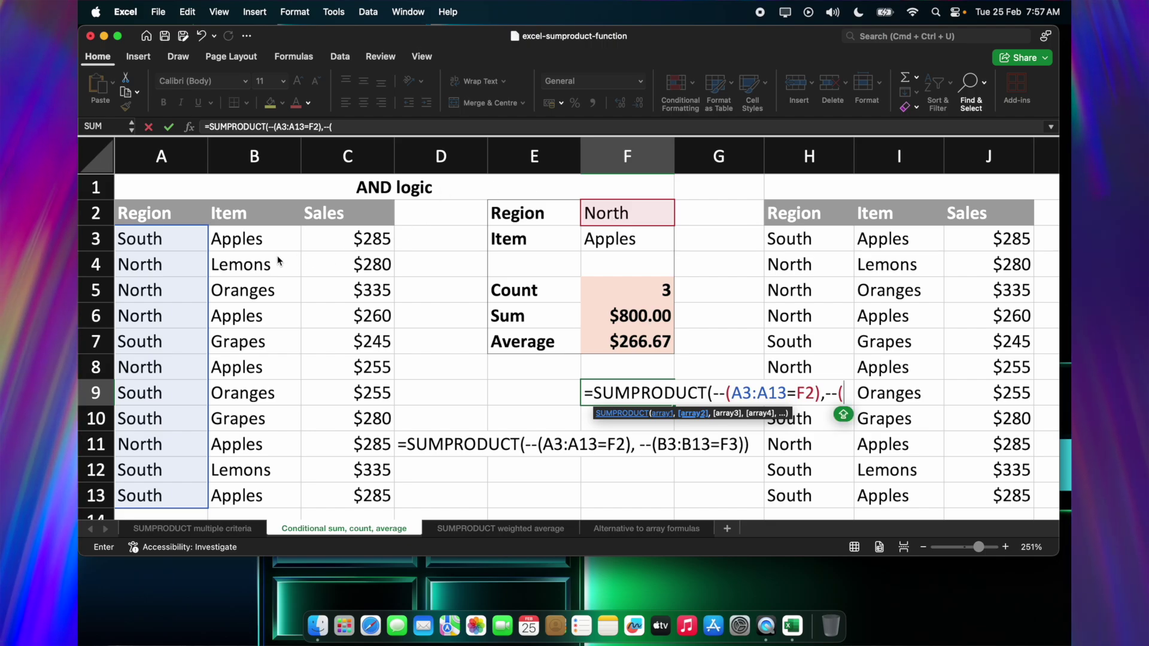
drag(252, 240, 254, 497)
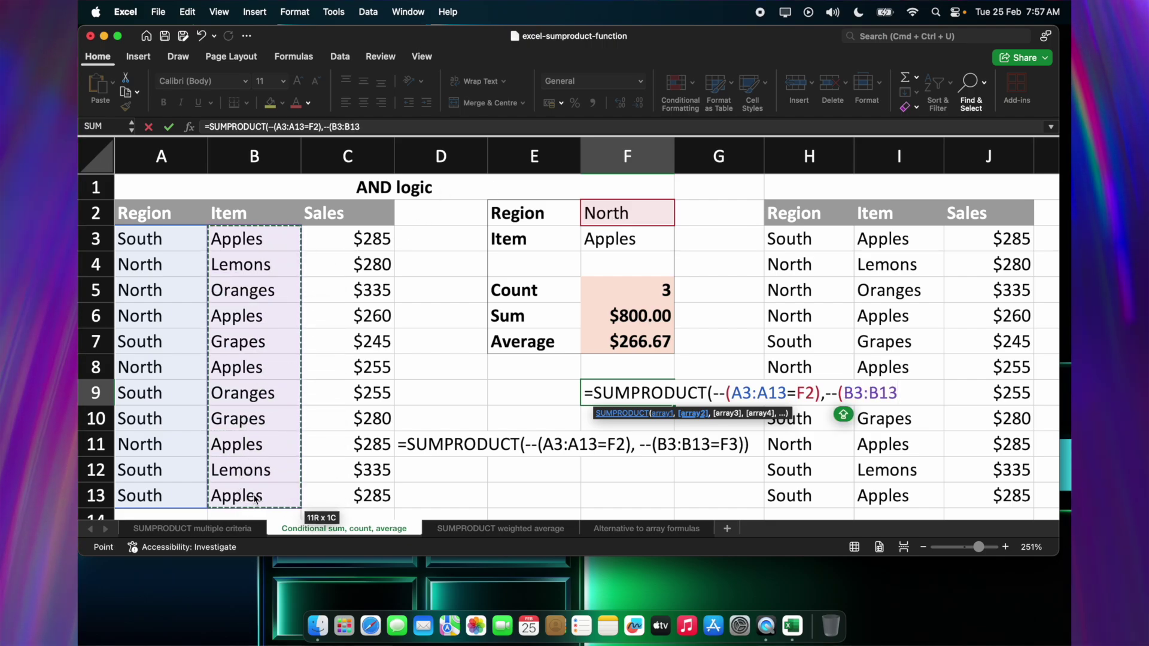
text(=)
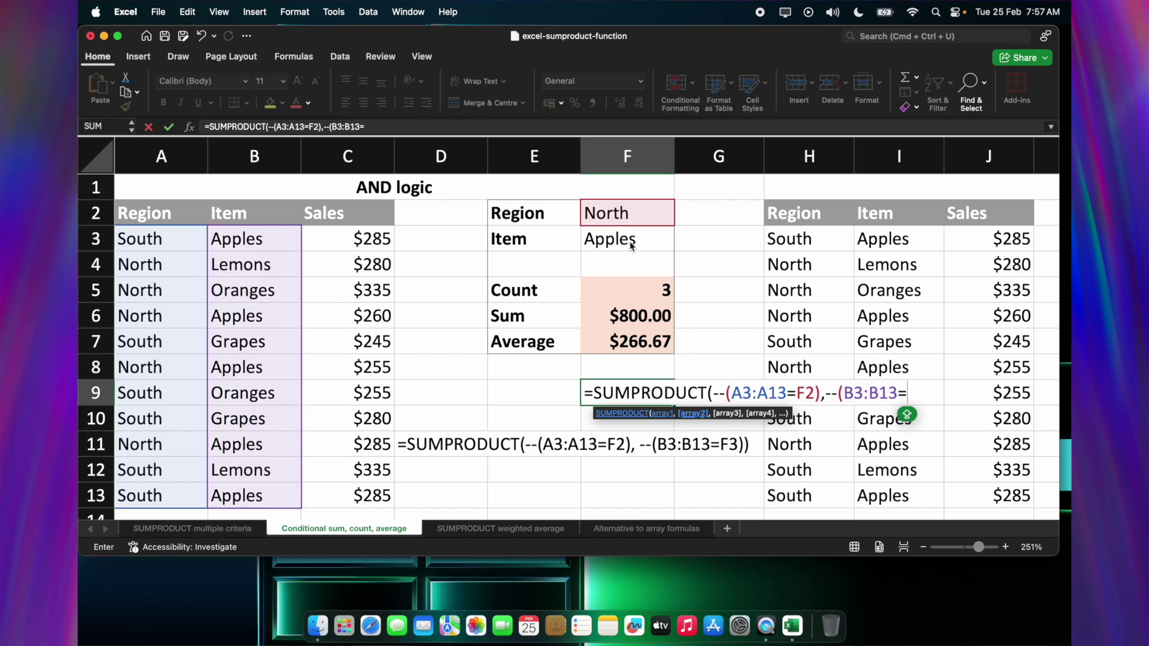
click(630, 246)
text())
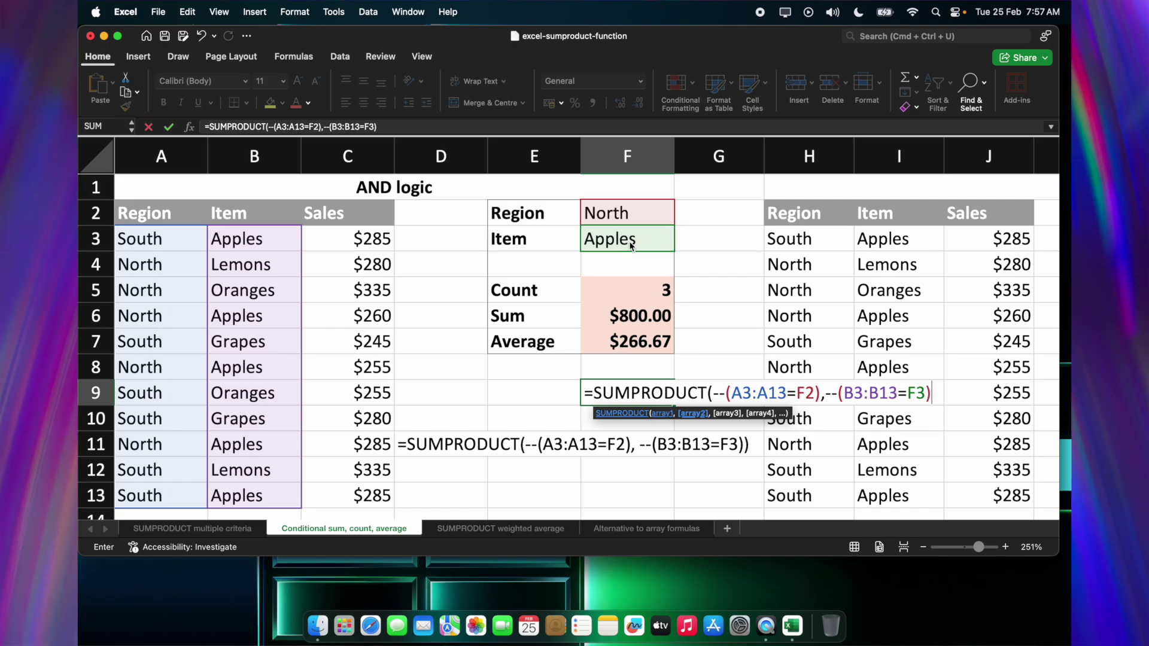
key(Return)
key(Return)
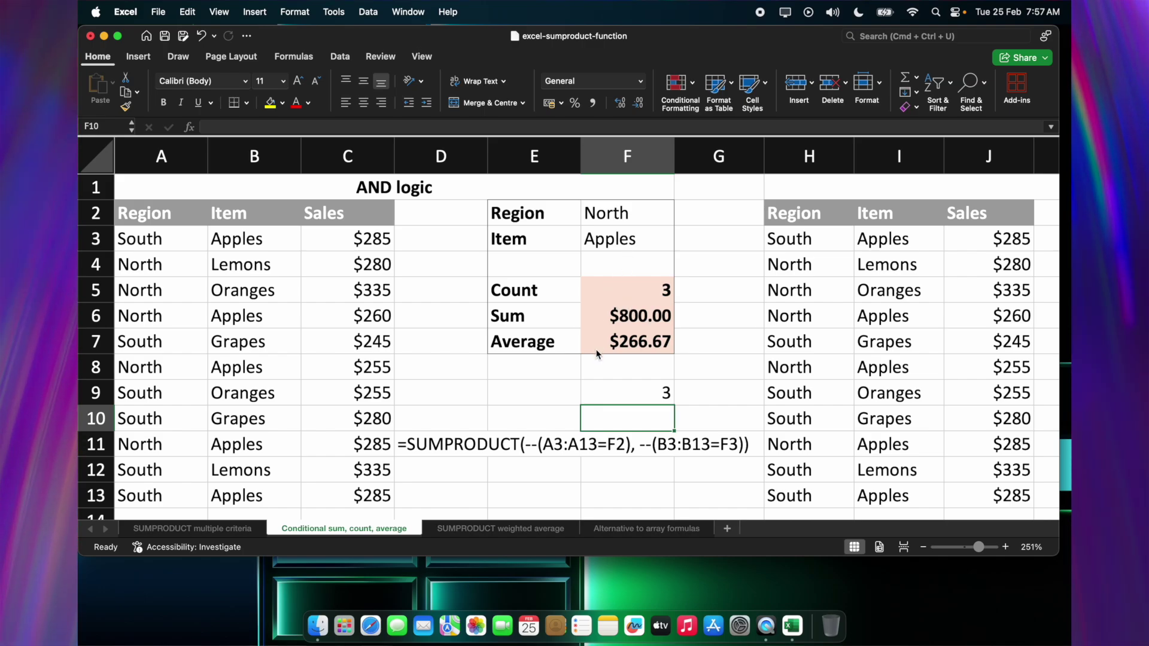
double_click(627, 408)
click(620, 468)
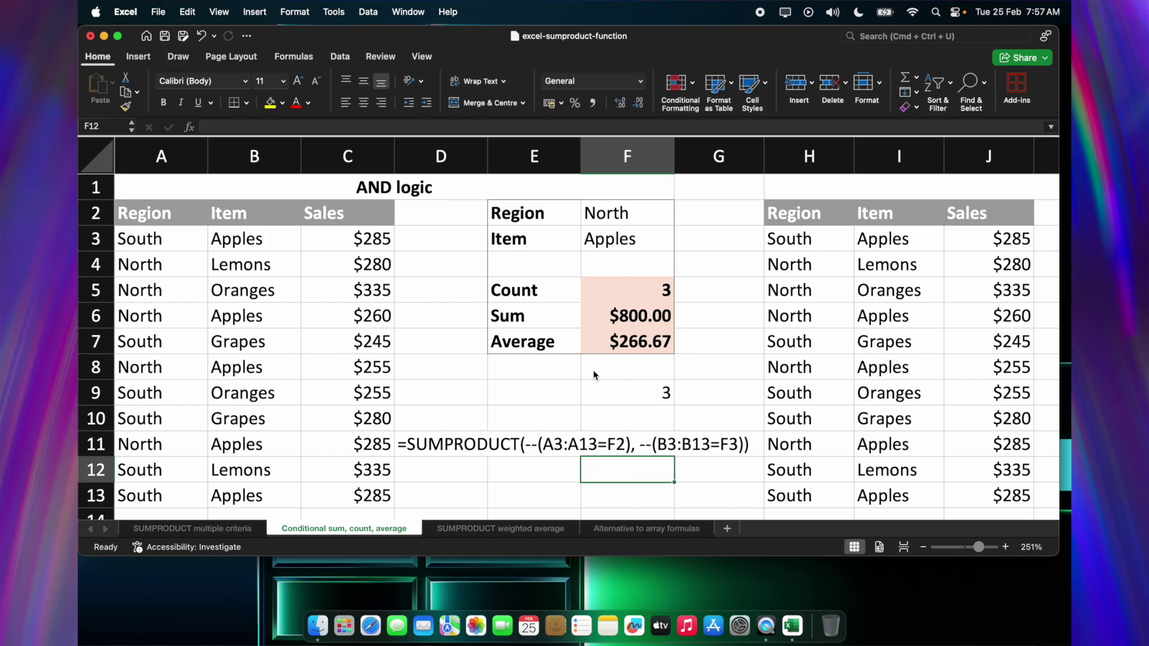
- Show the Sum formula as text by entering =FORMULATEXT(F6) in D12
click(448, 473)
text(=FOMR)
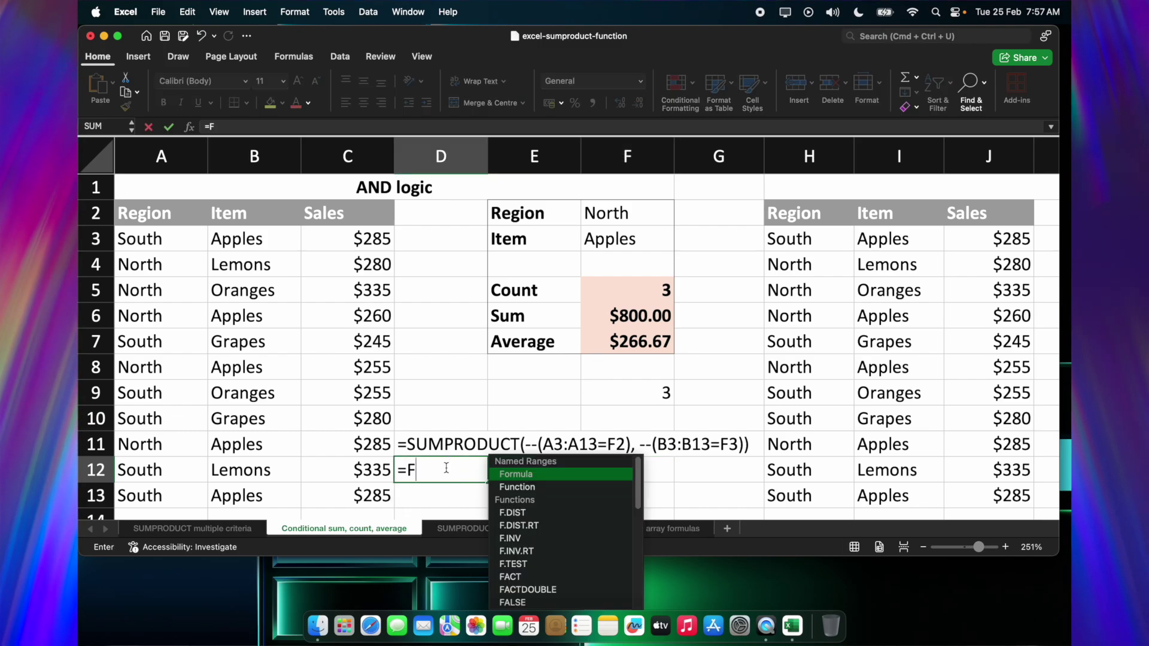
key(BackSpace)
key(BackSpace)
key(BackSpace)
text(R)
key(BackSpace)
text(ORM)
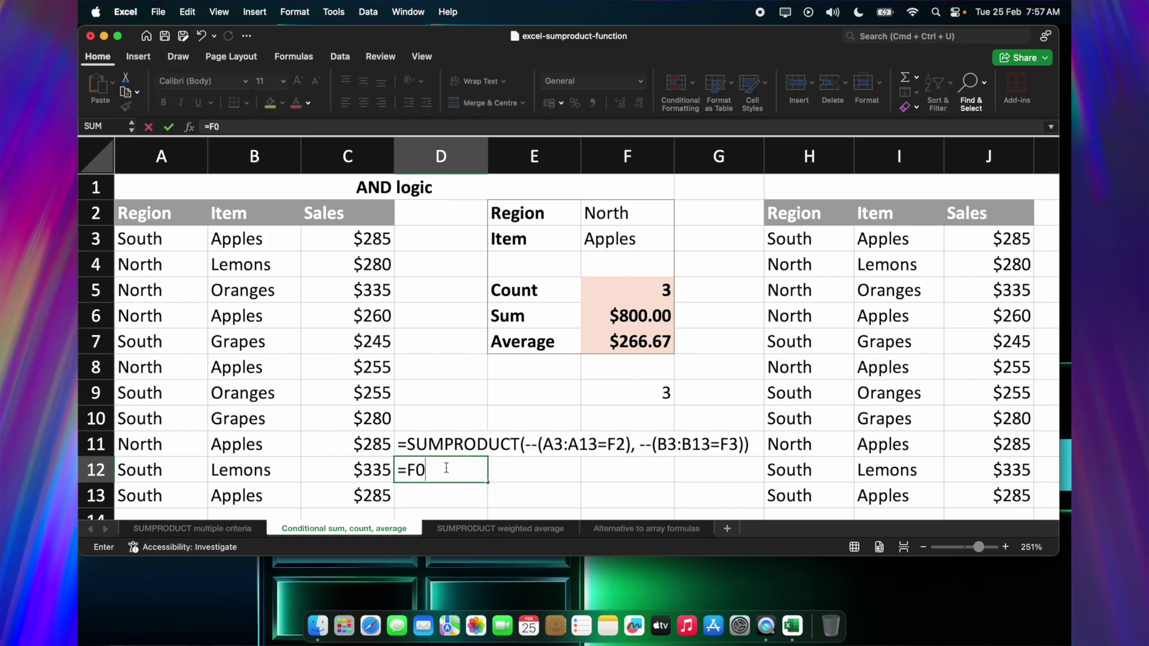
key(BackSpace)
key(BackSpace)
key(BackSpace)
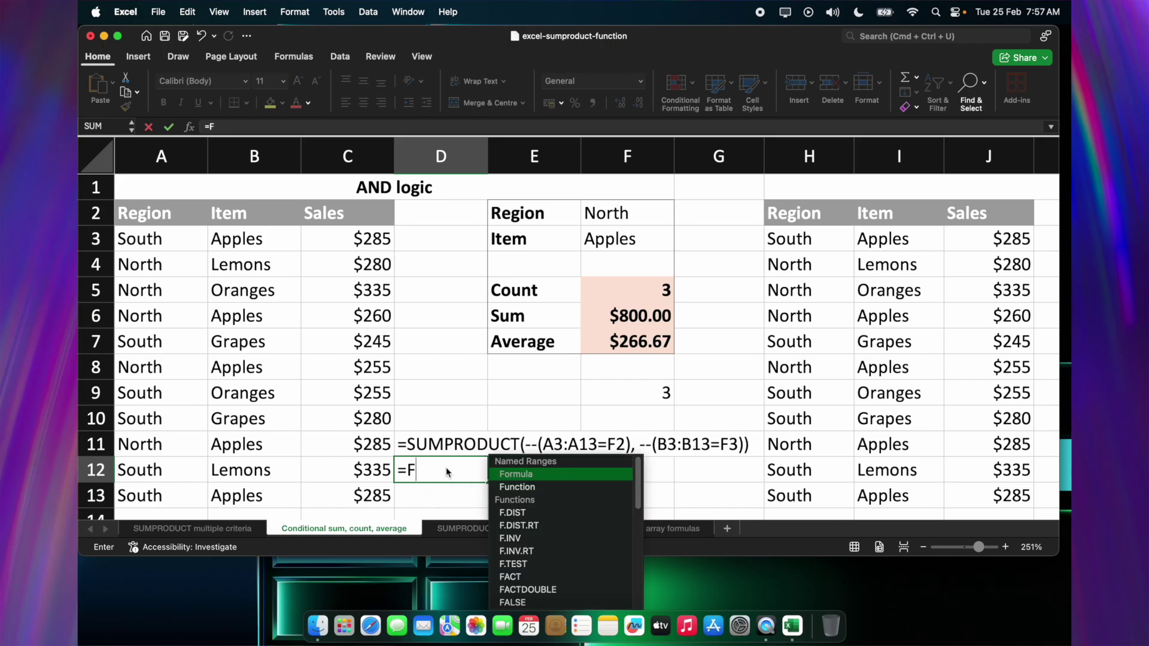
text(ORM)
key(Down)
key(Up)
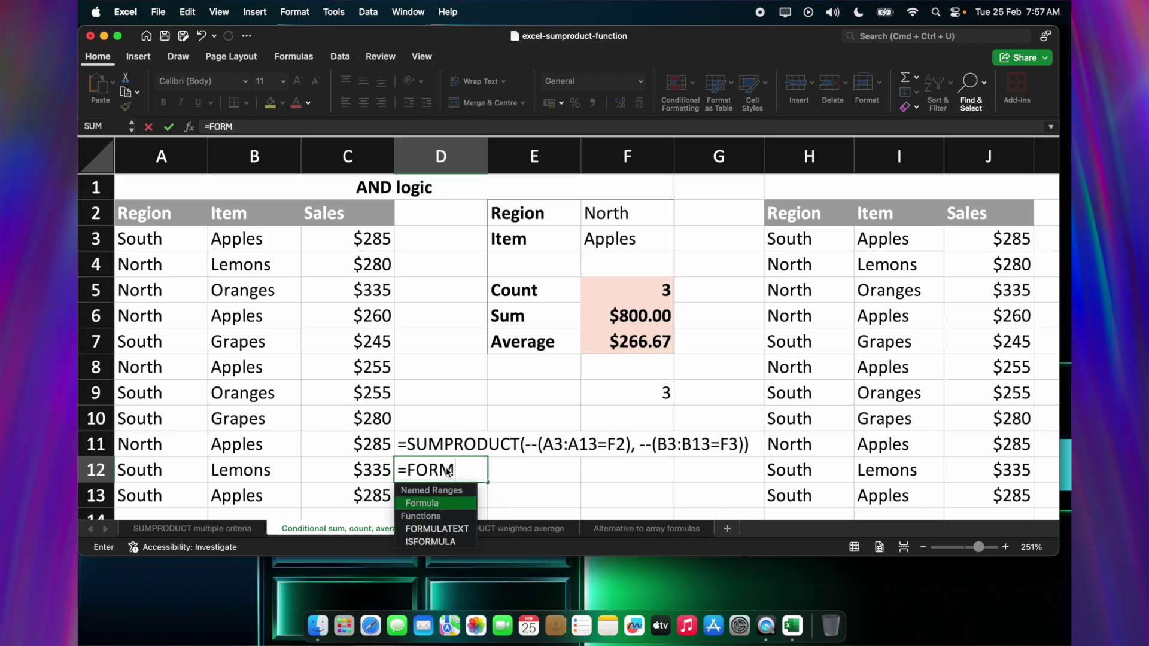
key(Down)
key(Tab)
click(651, 317)
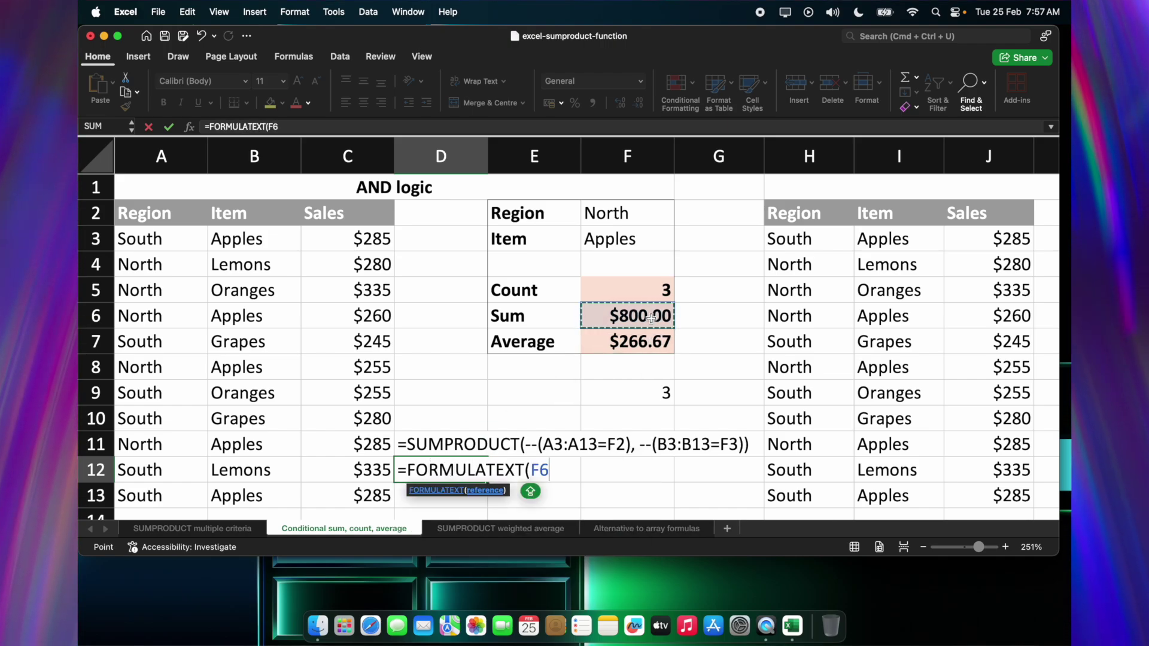
key(Return)
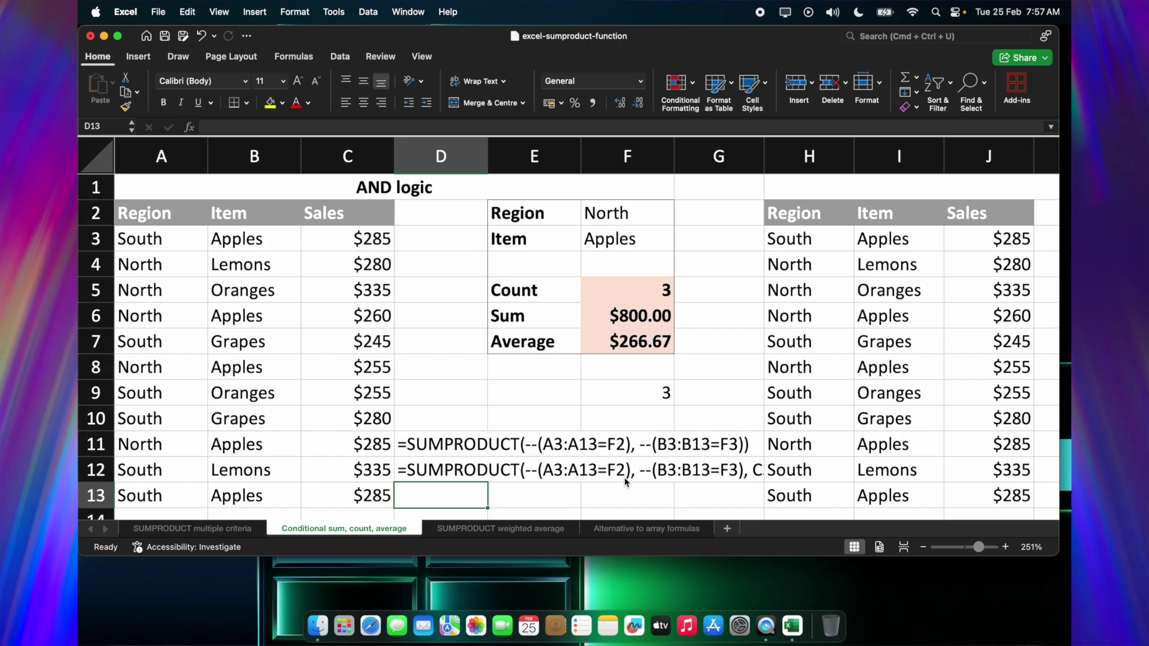
- Examine the formula text in D12 and the arrays of the Sum formula in F6
click(744, 477)
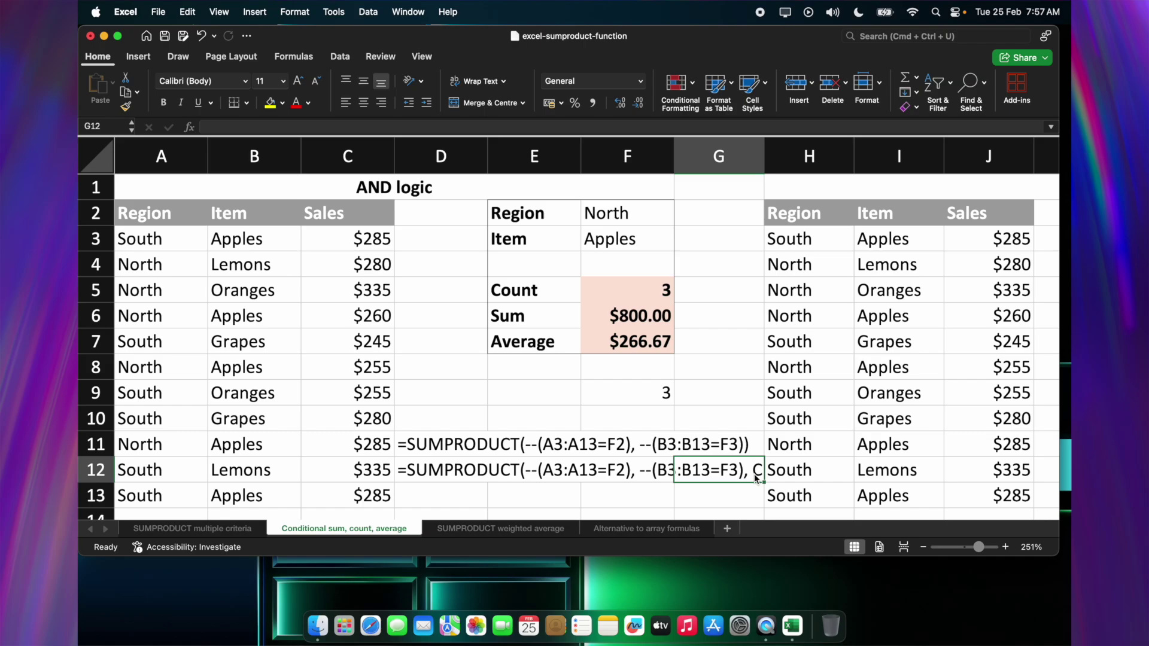
click(625, 473)
click(478, 472)
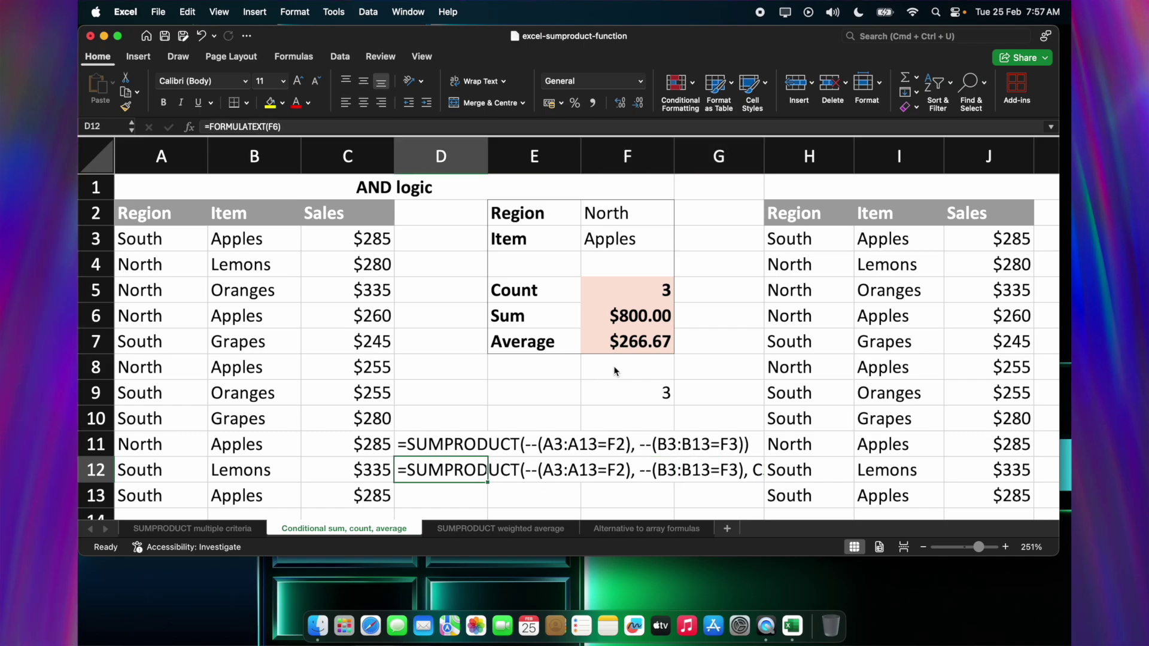
click(636, 312)
double_click(636, 312)
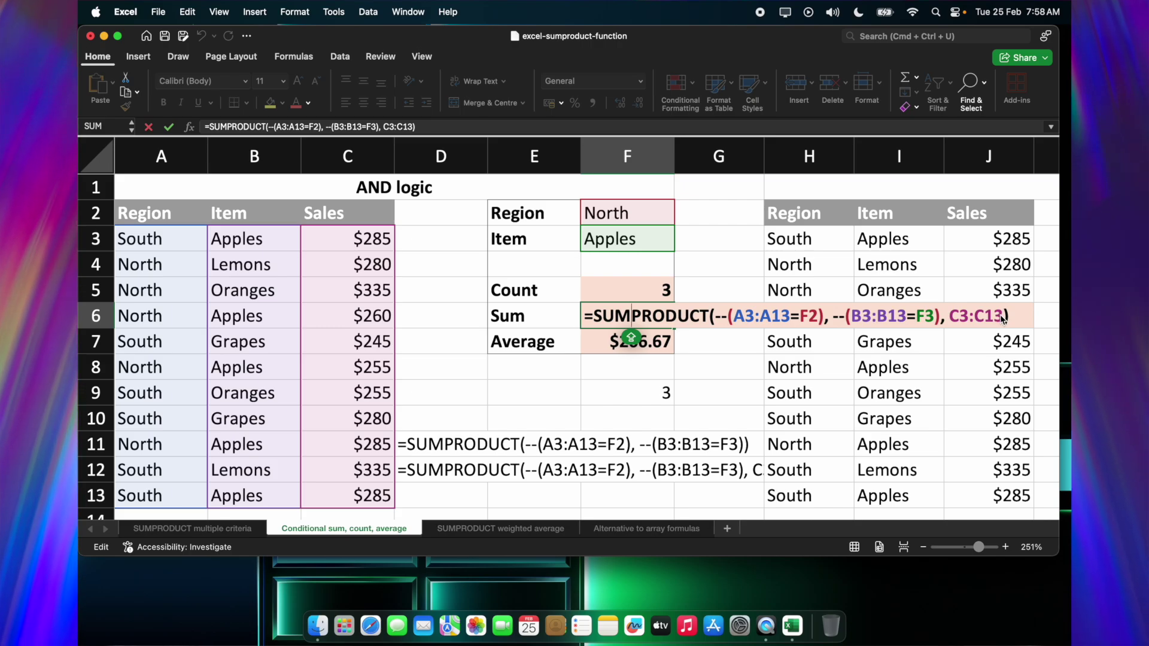
key(Escape)
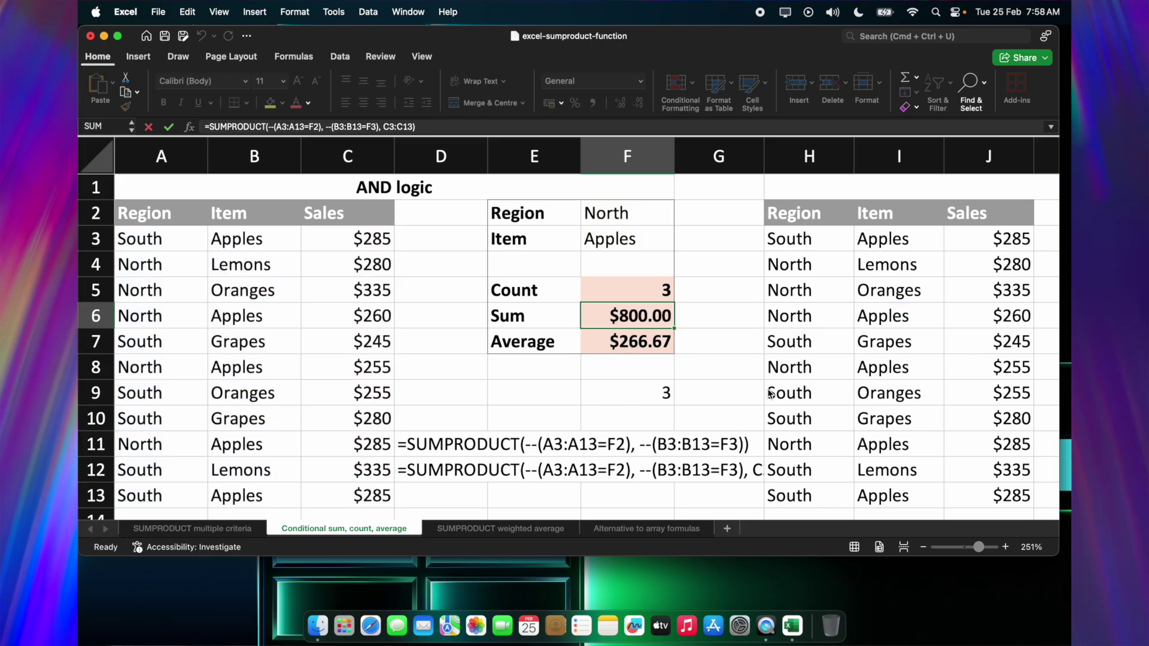
- Copy the SUMPRODUCT formula from F9 into F10
click(628, 389)
key(cmd+c)
click(628, 408)
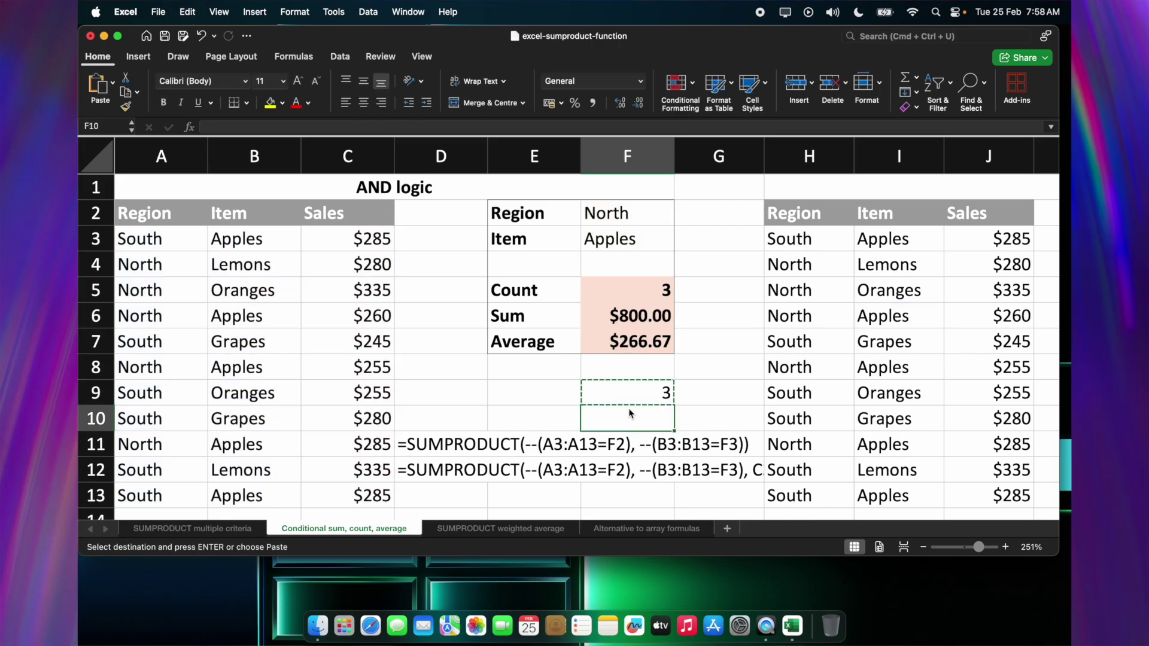
key(cmd+v)
double_click(630, 410)
key(Escape)
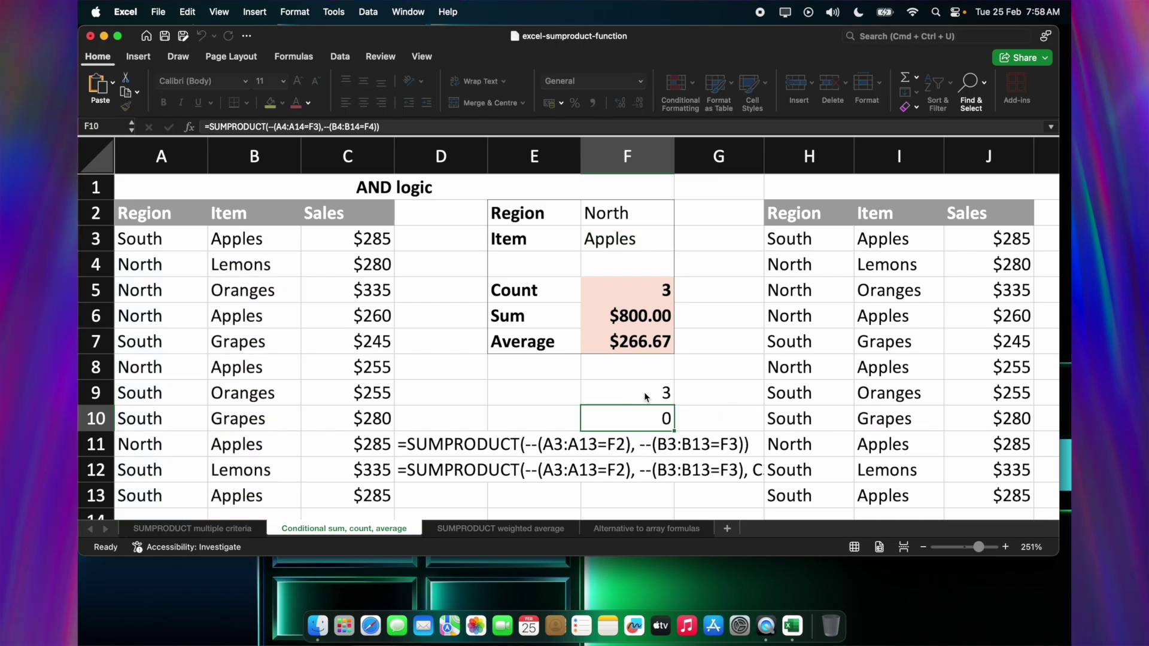
- Add the sales range C3:C13 as the third array of F9's SUMPRODUCT formula and commit it
double_click(645, 392)
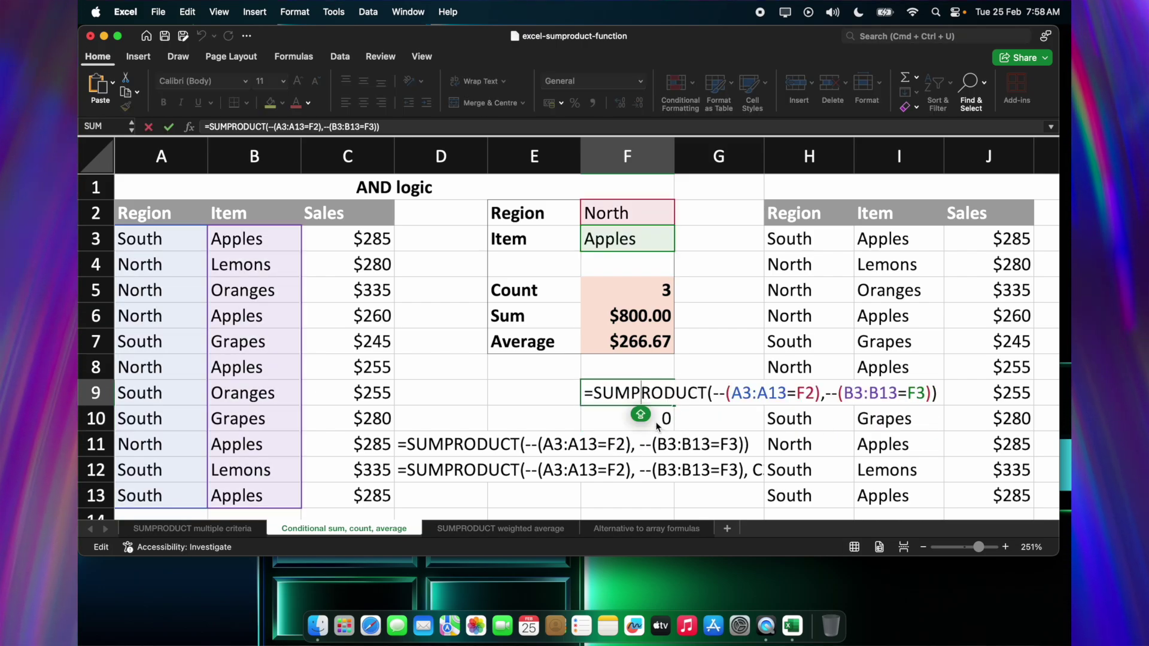
click(931, 392)
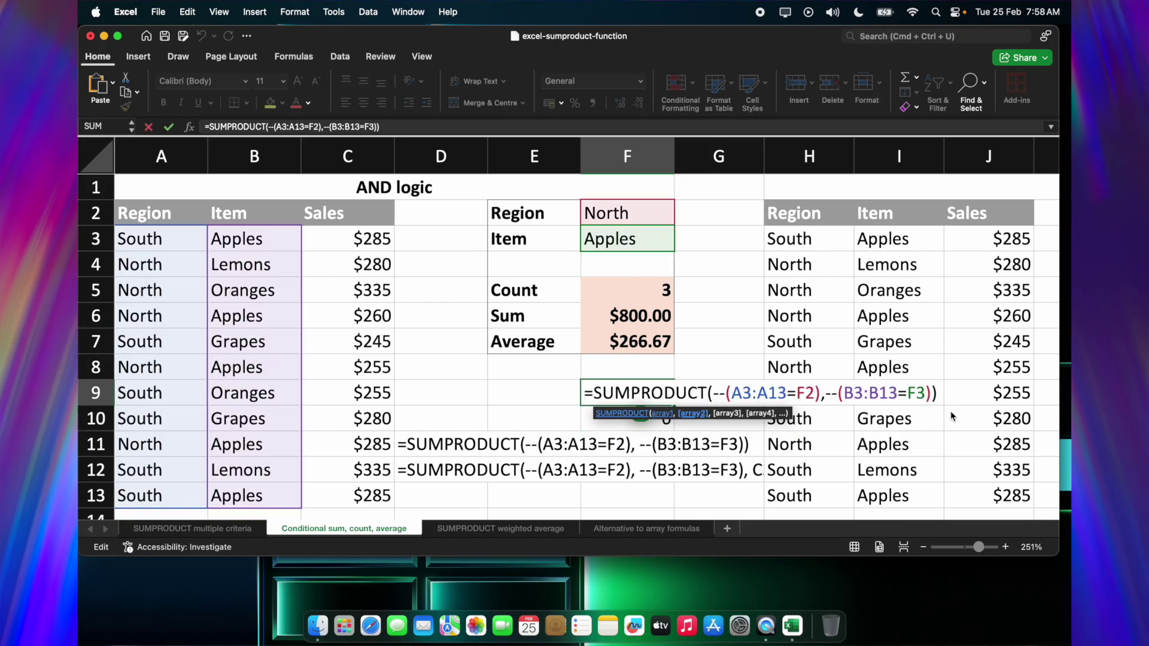
text(,)
drag(388, 241, 368, 495)
key(Return)
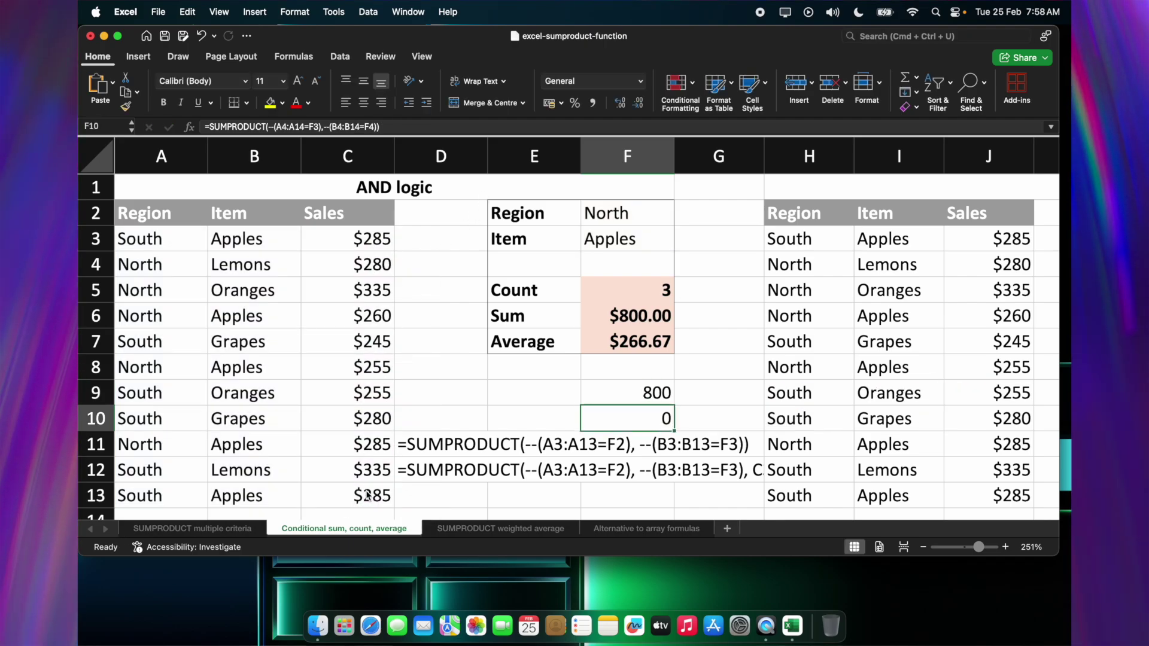
- Check the extended formula in F9 and examine the Average formula in F7
double_click(651, 392)
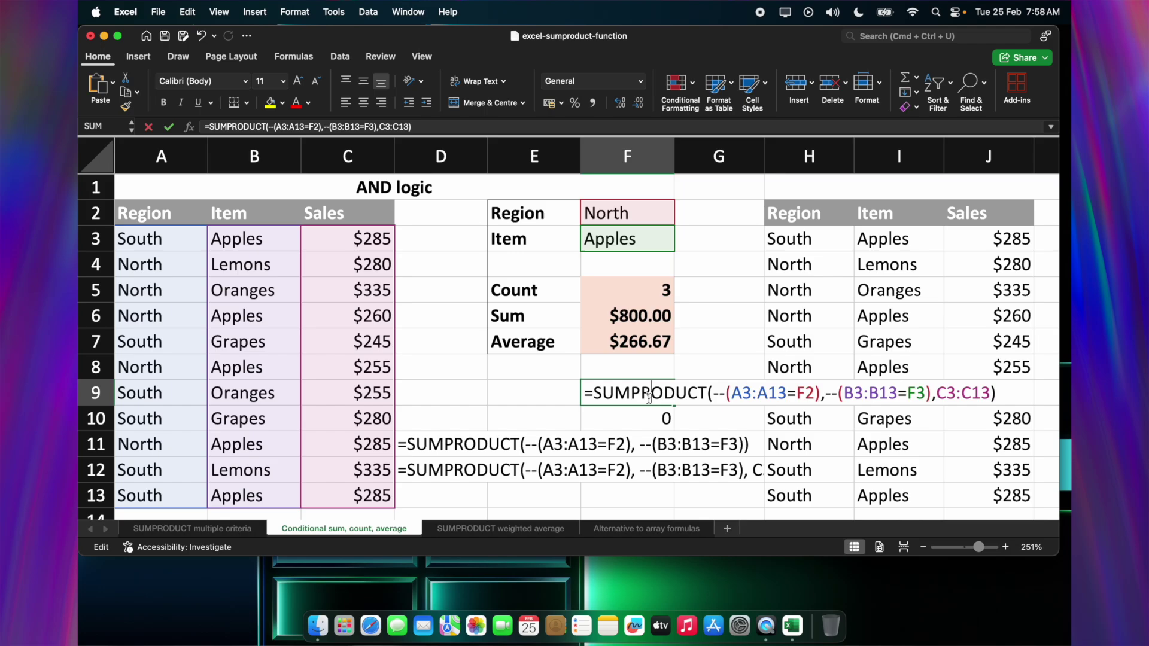
click(636, 340)
double_click(639, 341)
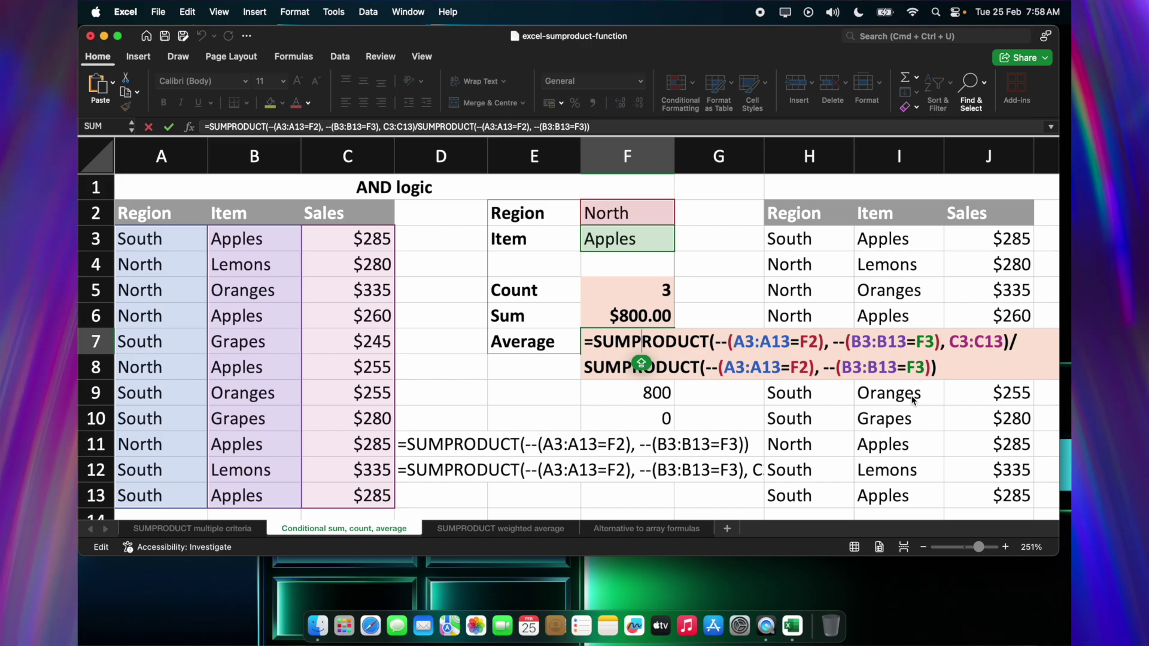
key(Escape)
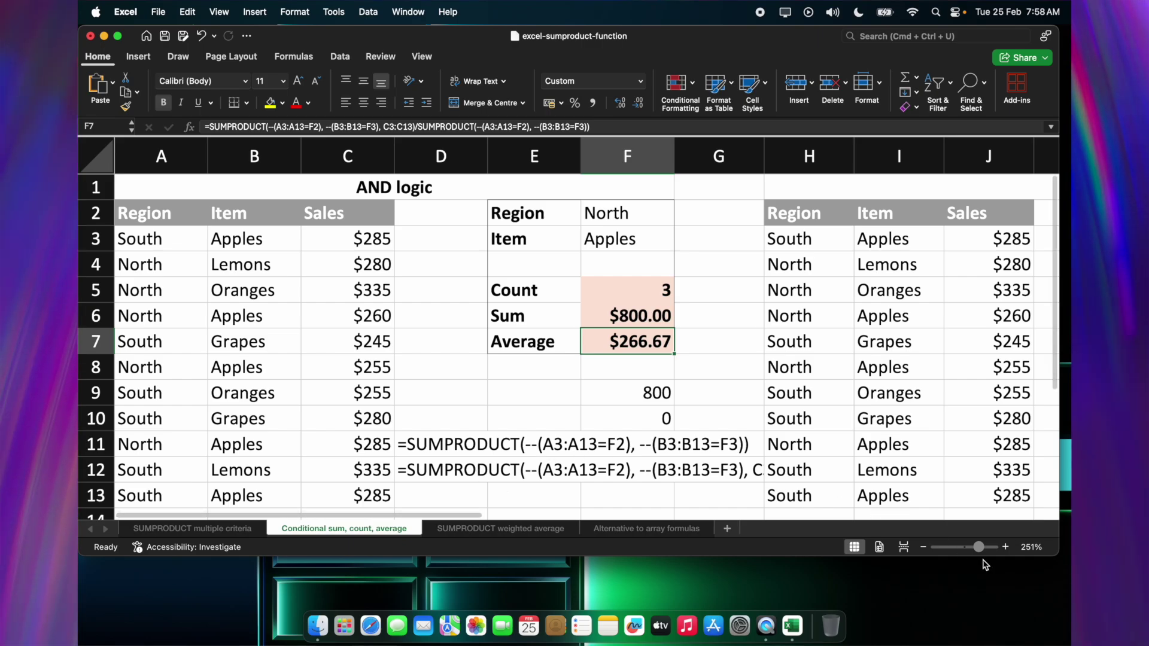
- Examine the Count formula in M4 and the Sum formula in M5 of the OR logic block
click(924, 548)
click(924, 548)
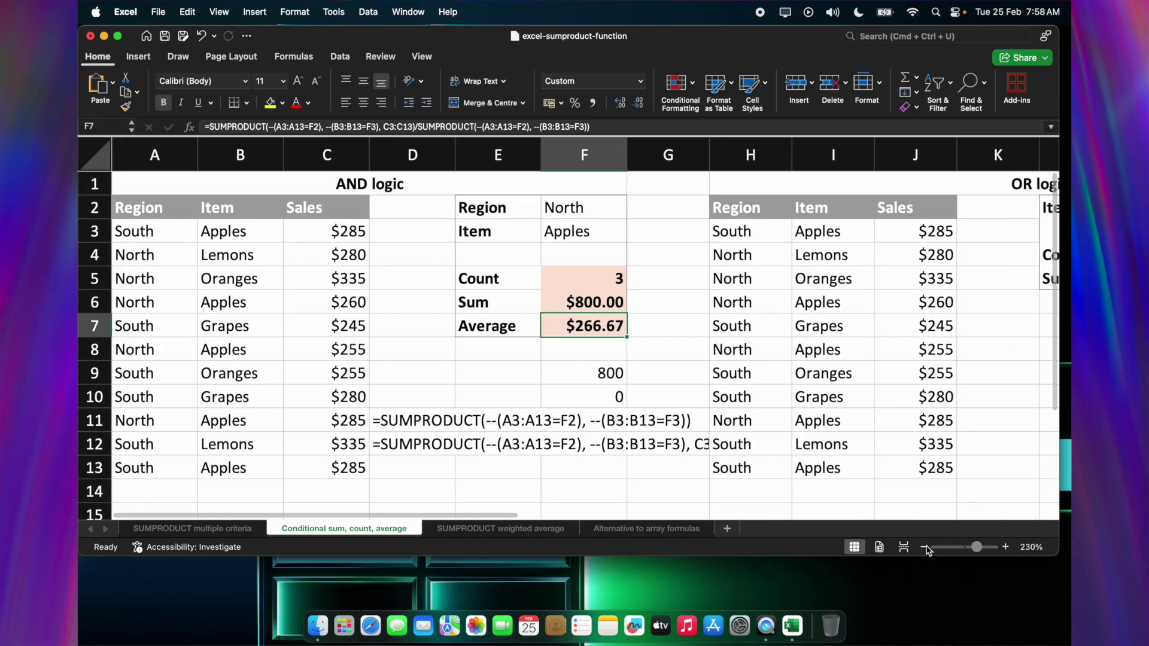
click(924, 547)
click(924, 547)
click(924, 547)
click(1016, 240)
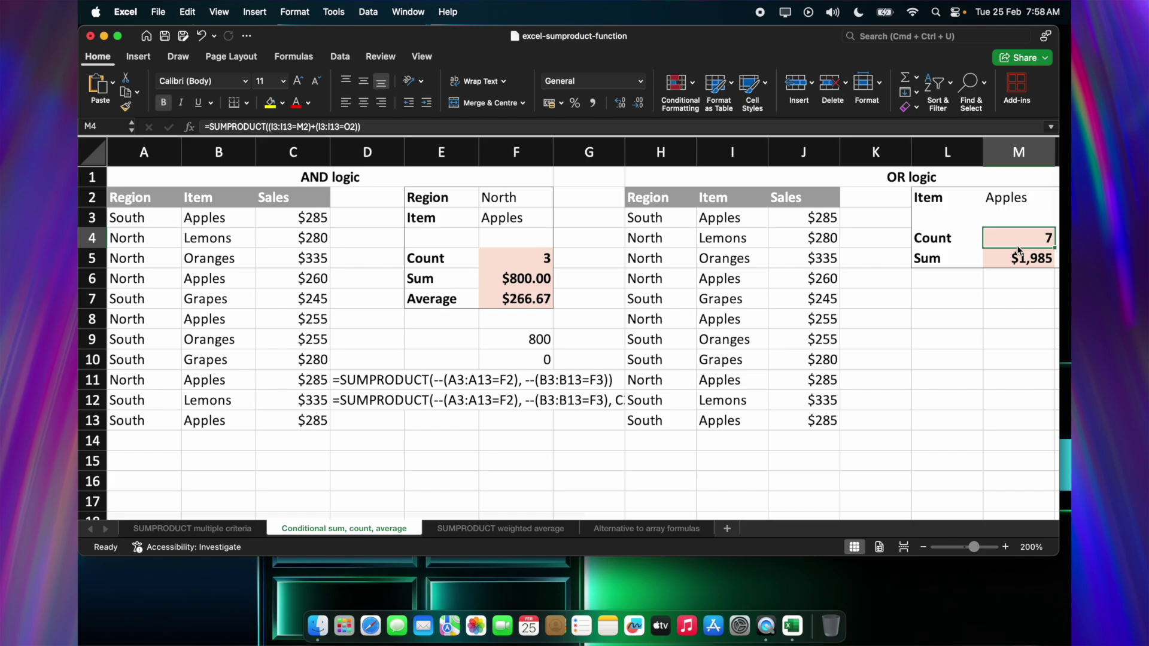
key(Right)
key(Right)
key(Right)
key(Right)
key(Left)
key(Left)
key(Left)
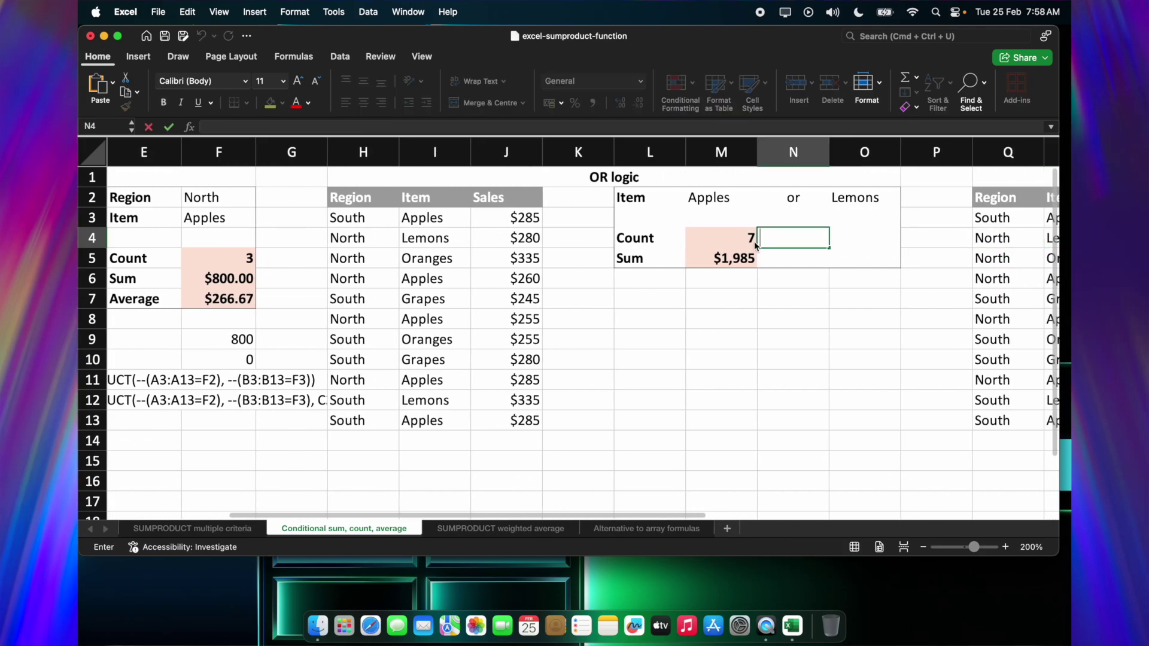
double_click(749, 242)
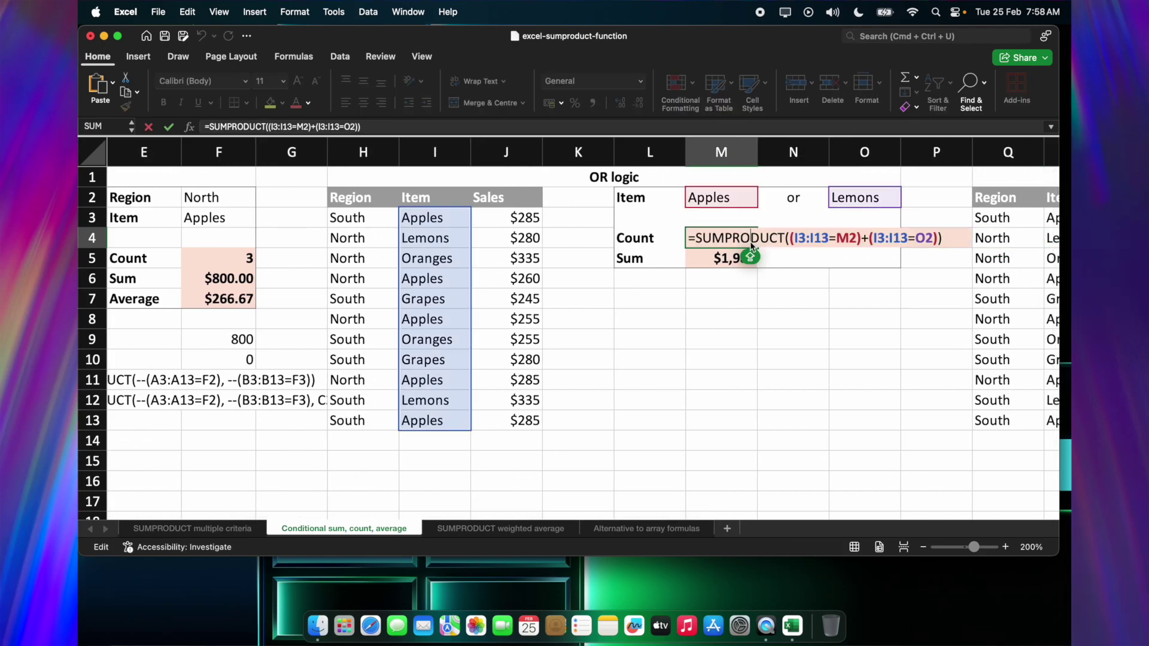
key(Return)
double_click(735, 258)
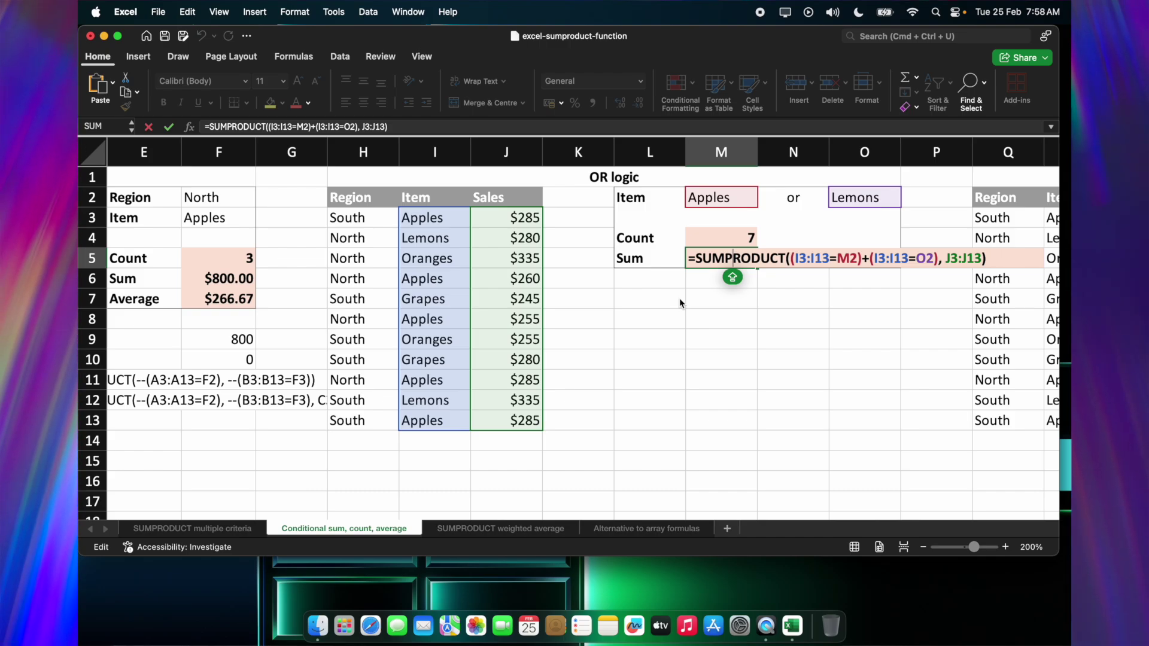
- Show the OR logic Count formula as text by entering =FORMULATEXT(M4) in M7
click(707, 294)
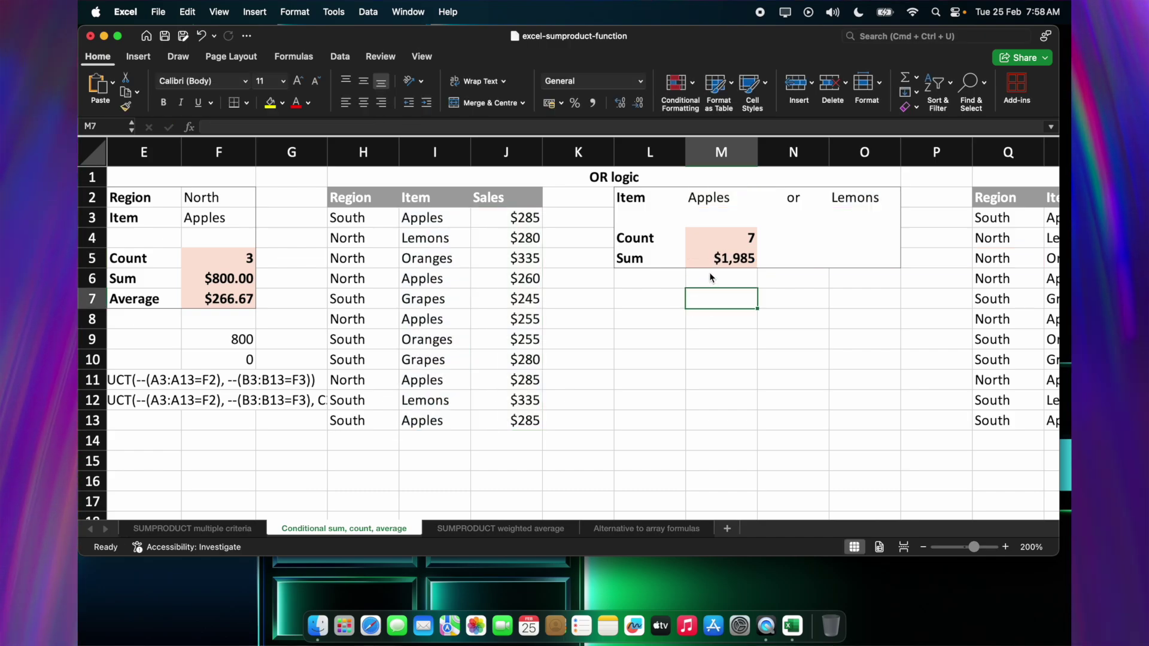
text(=FORM)
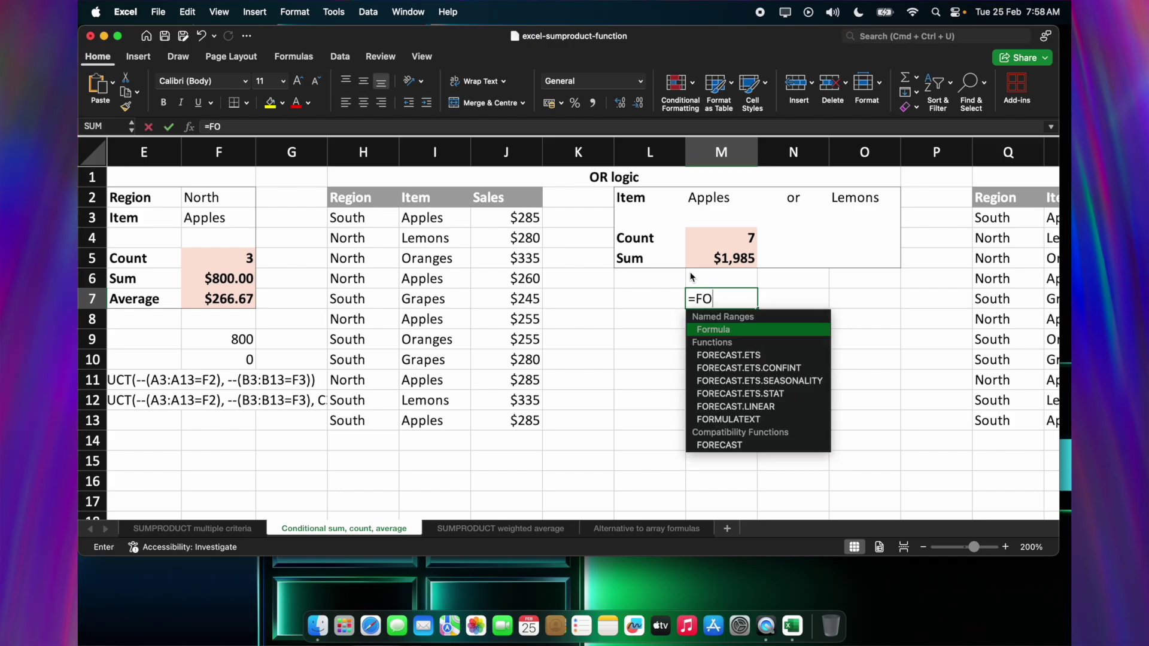
key(Down)
key(Up)
key(Tab)
key(Up)
key(Up)
key(Up)
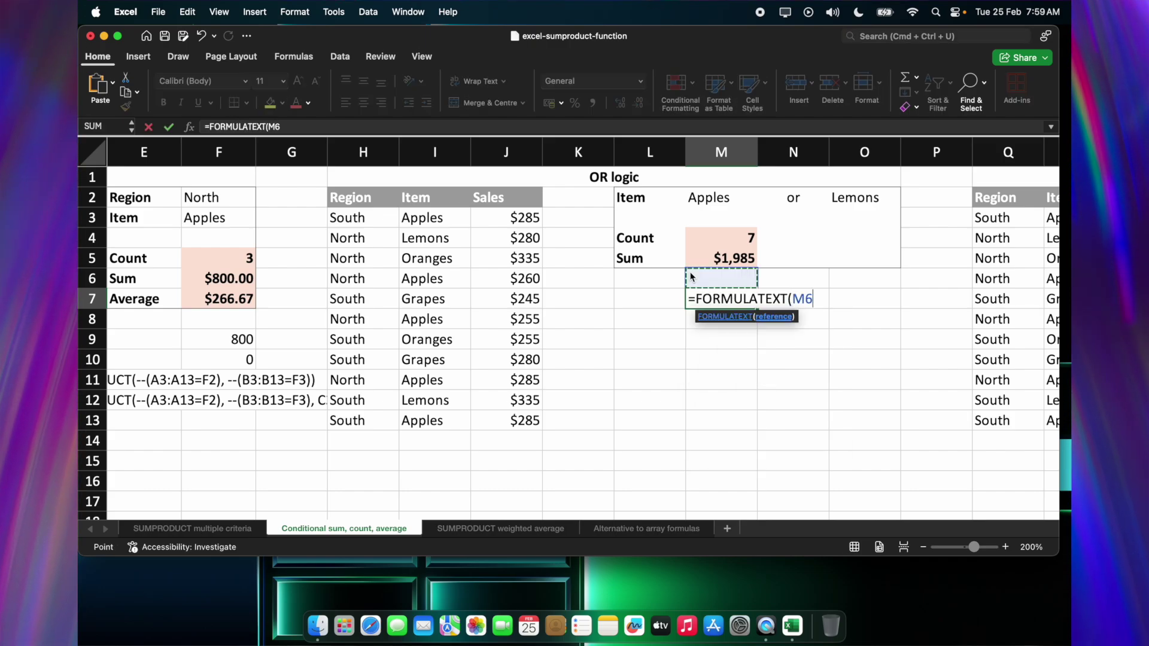
key(Return)
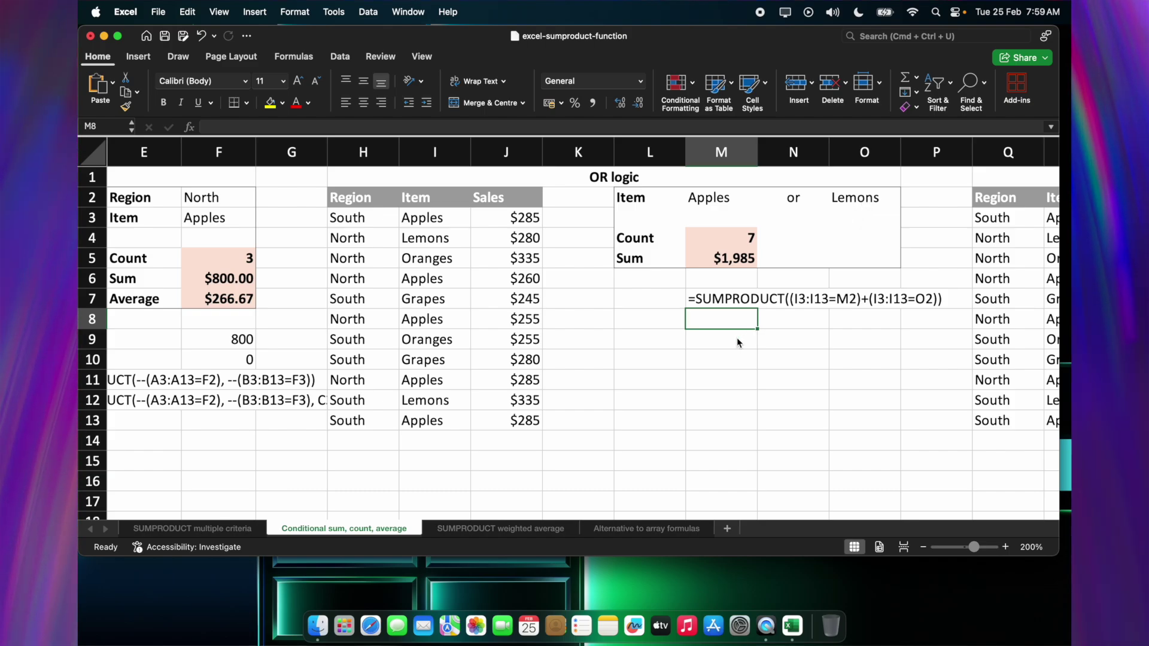
- Start a SUMPRODUCT formula in M8 with the first item condition (I3:I13=M2)
text(=SUM)
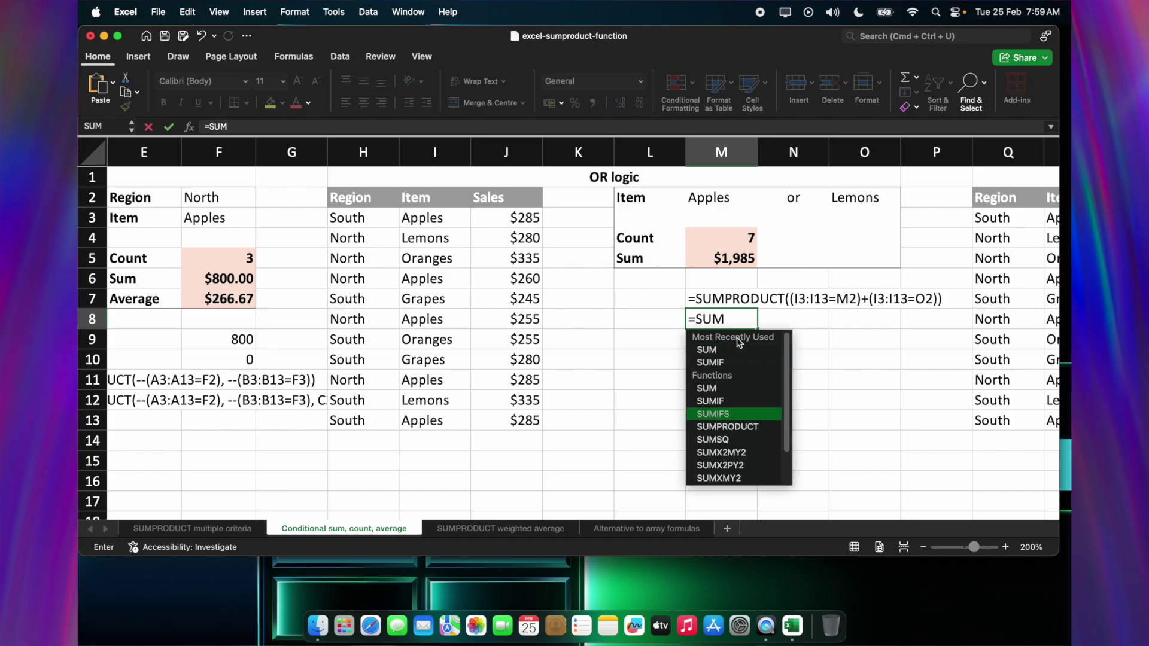
key(Down)
key(Tab)
text(()
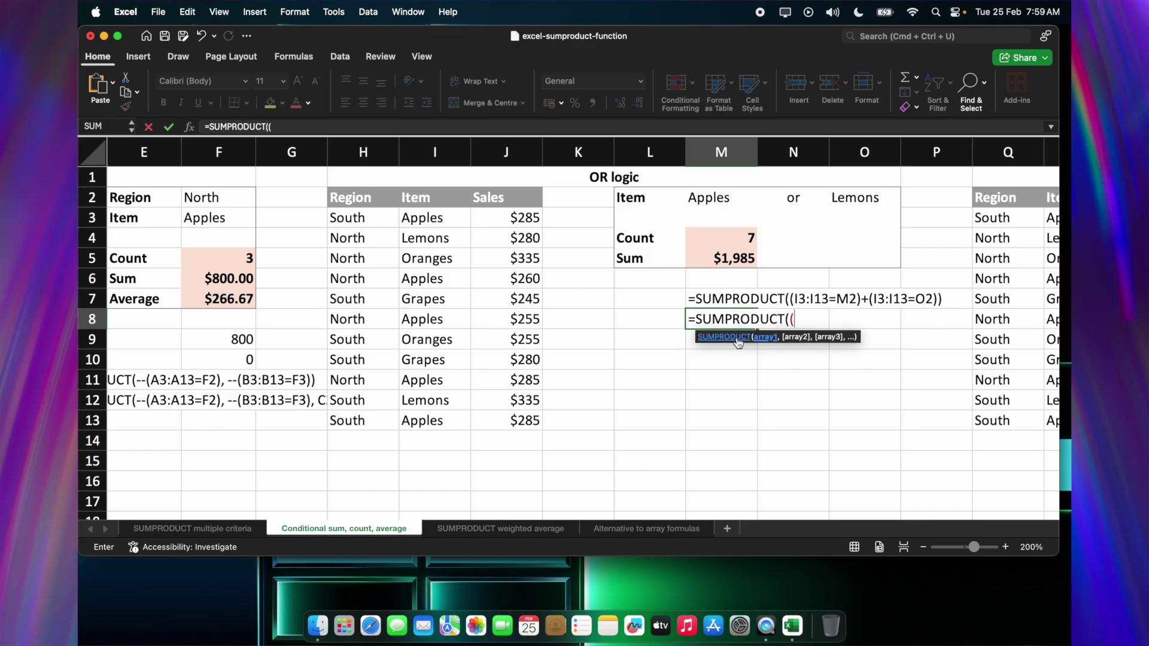
drag(458, 225, 439, 430)
text(=)
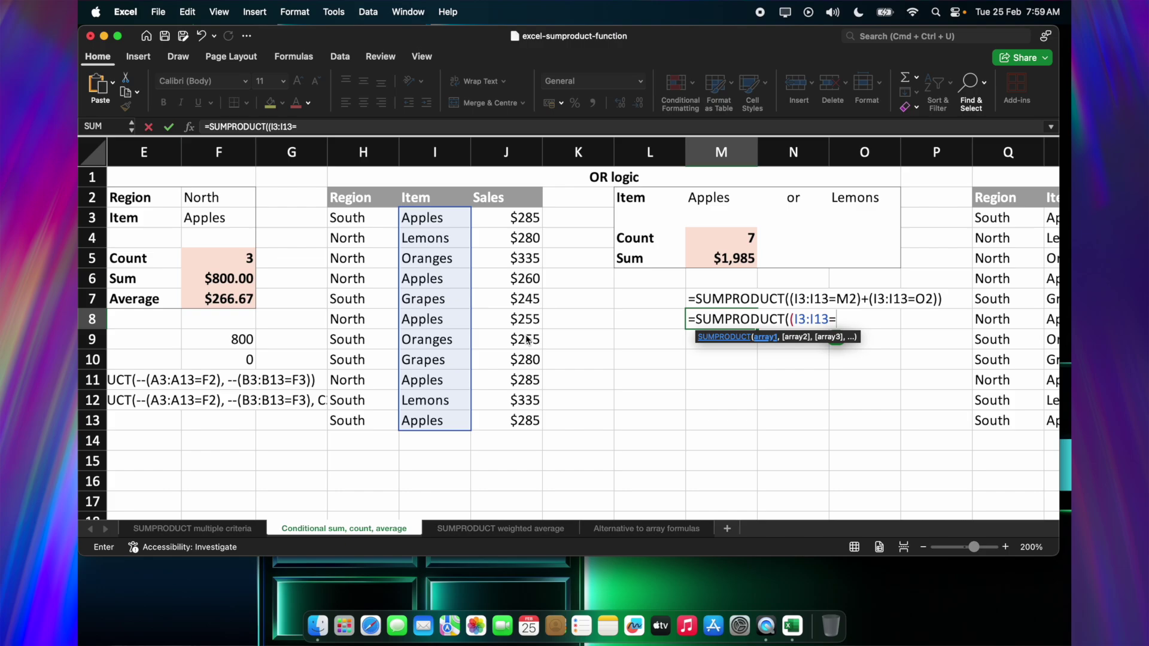
click(728, 202)
text())
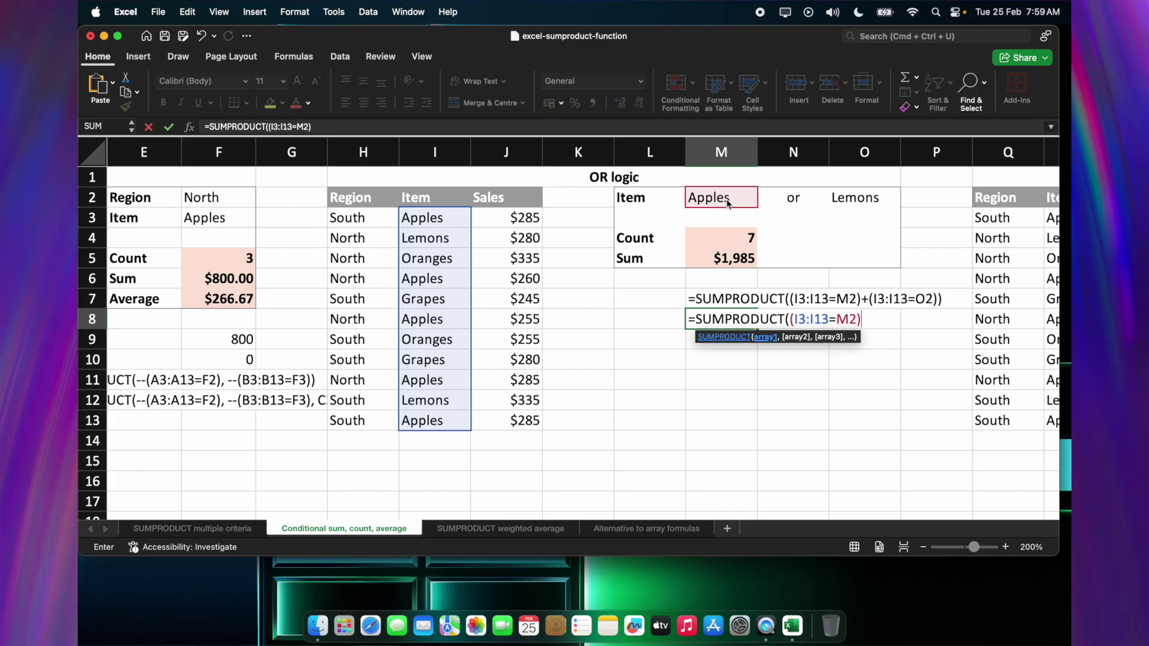
- Add the second item condition +(I3:I13=O2) to M8's SUMPRODUCT formula and commit it with both closing parentheses
text(+()
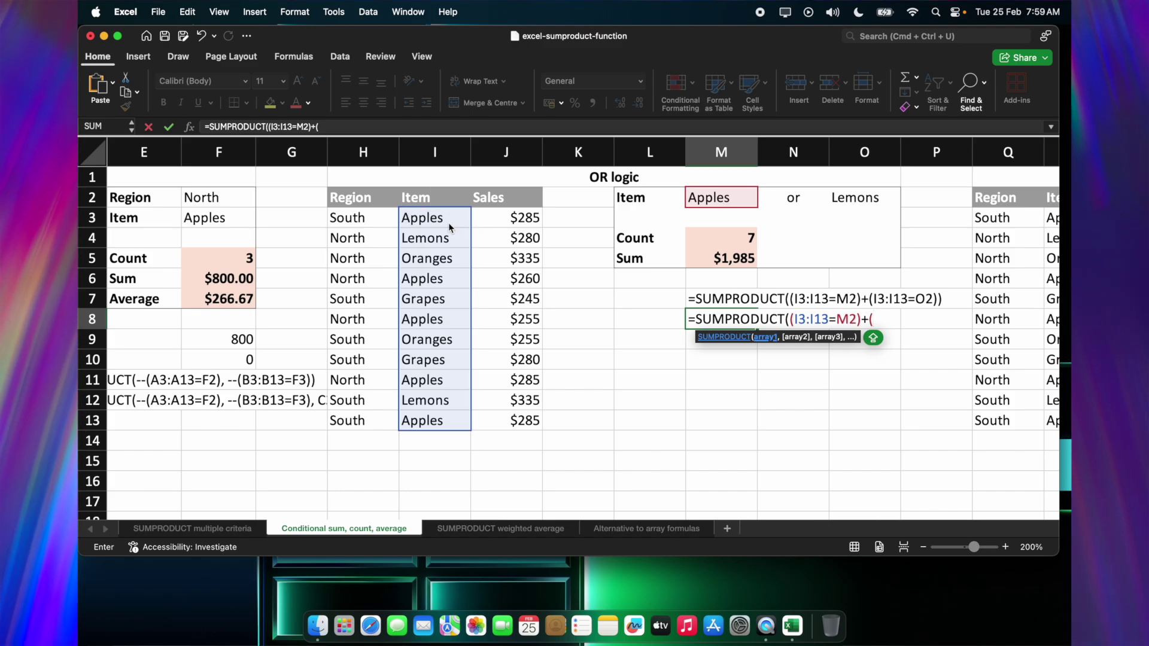
drag(434, 218, 421, 422)
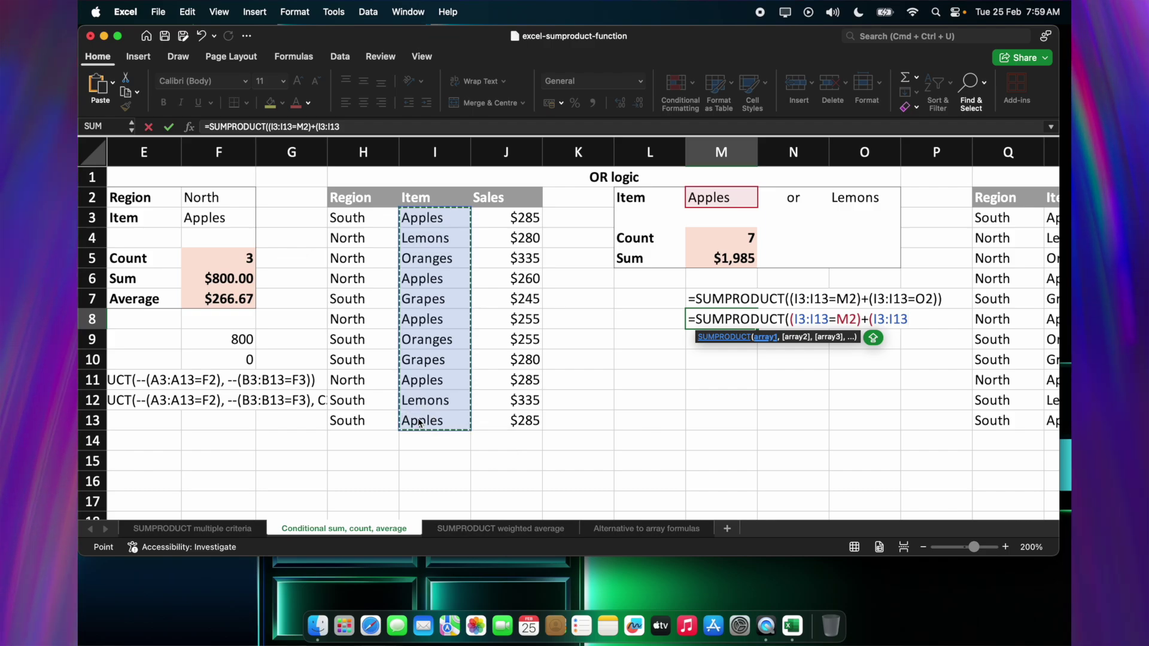
text(=)
click(878, 204)
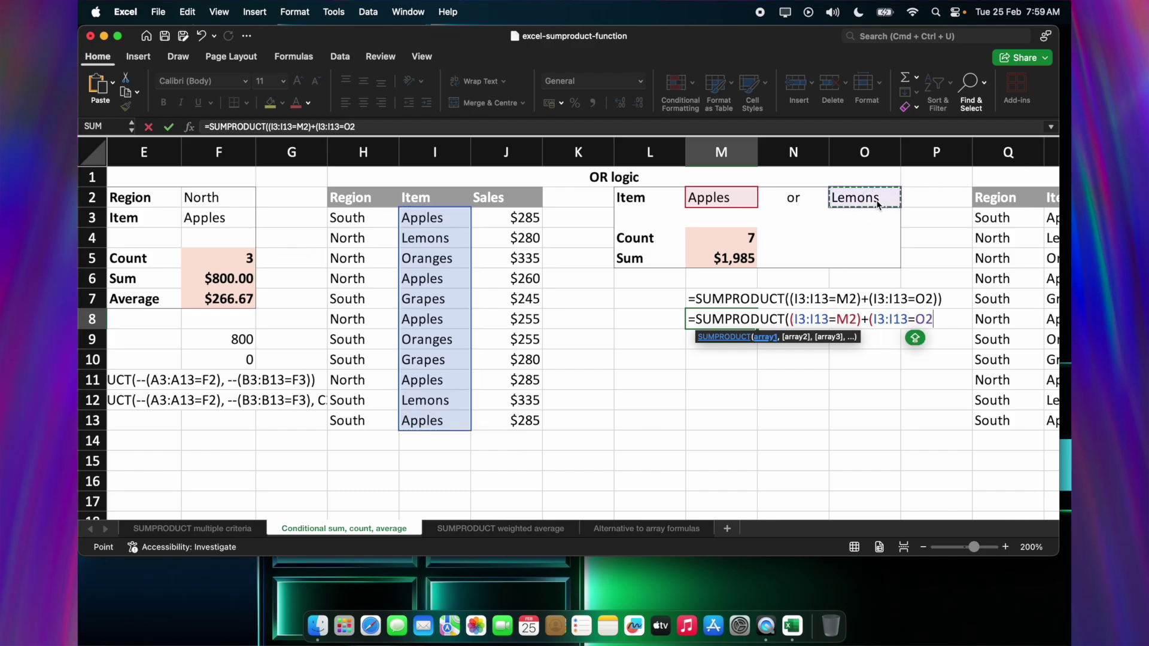
key(Return)
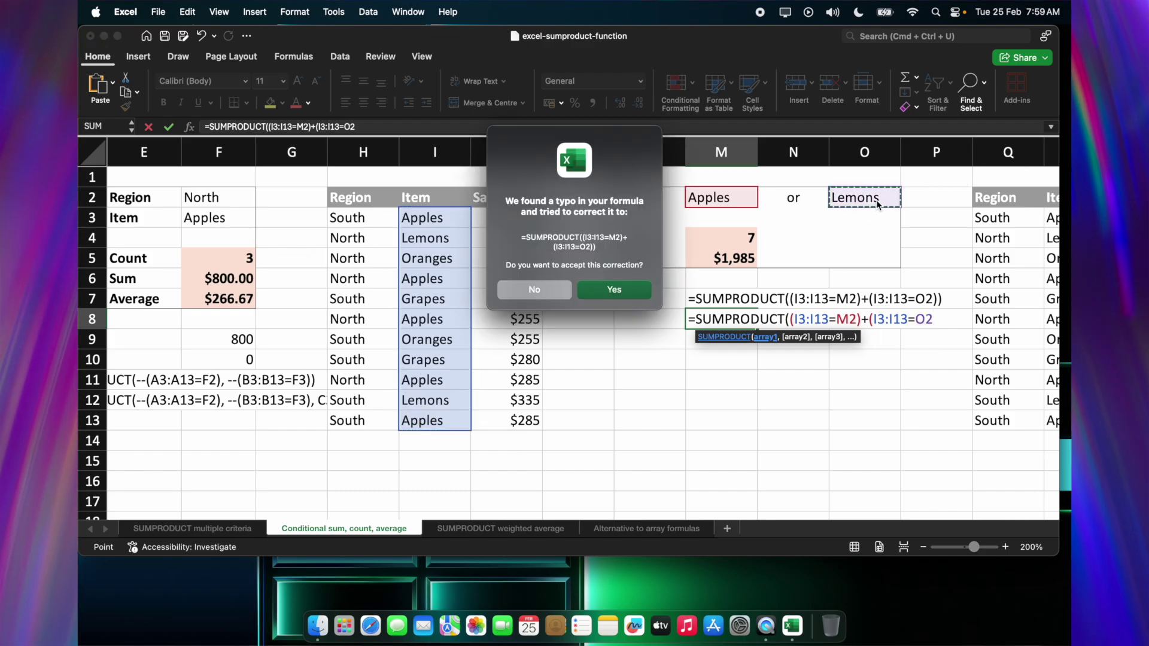
key(Return)
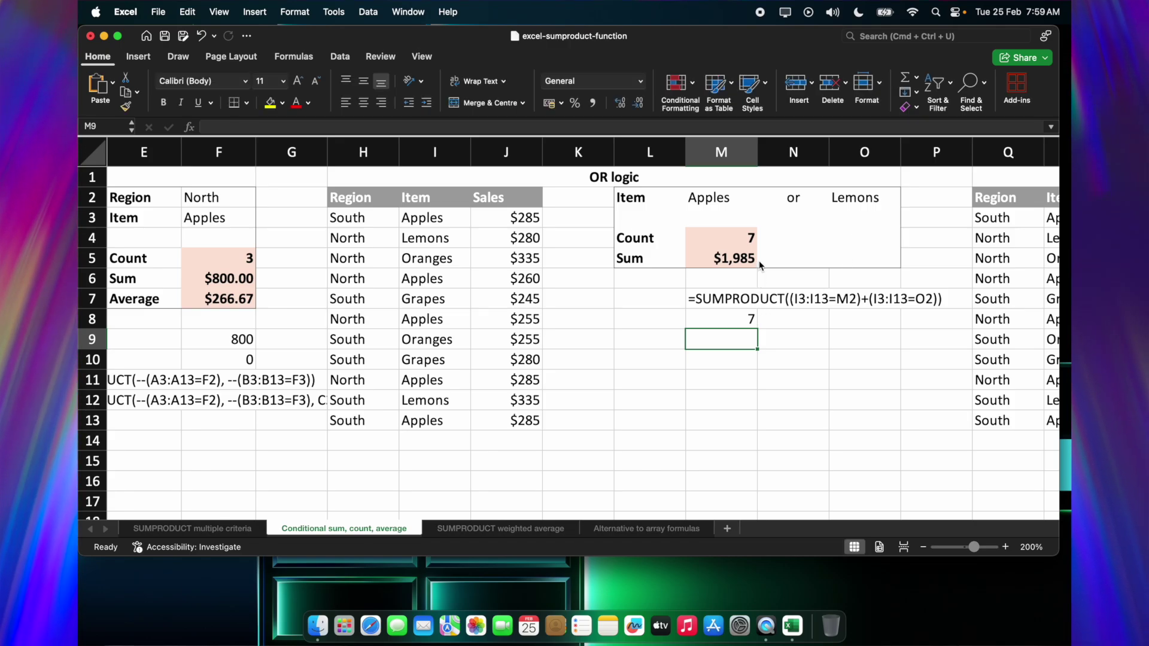
- Review the arrays of the OR logic Sum formula in M5, leaving the formula as is
click(760, 265)
double_click(756, 268)
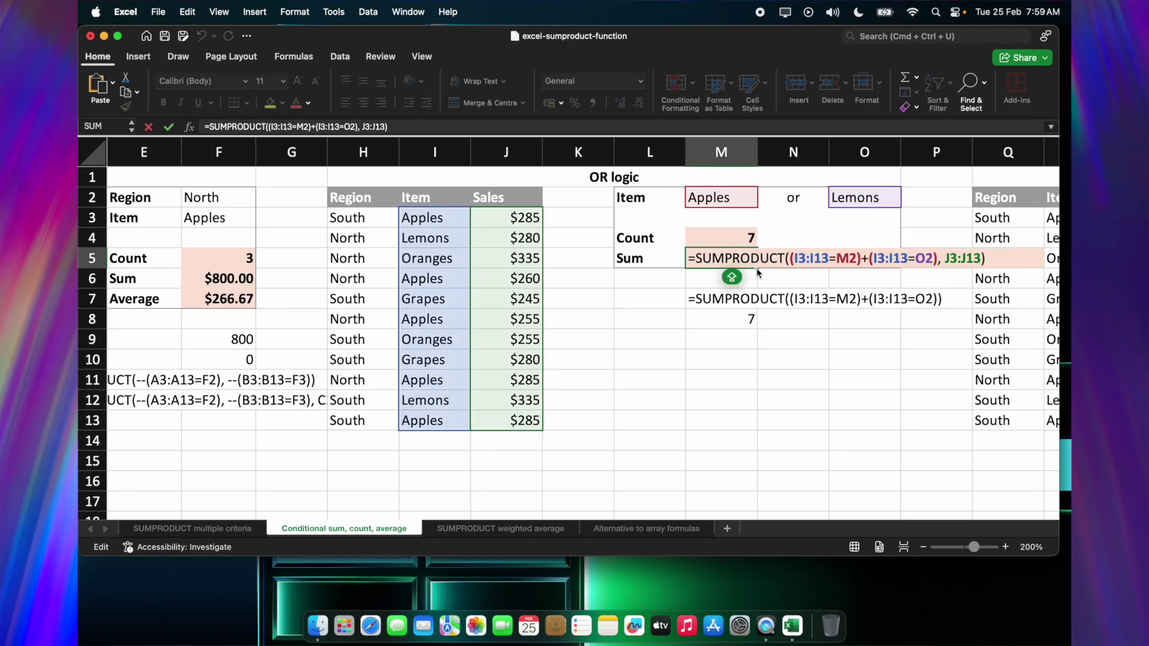
key(Escape)
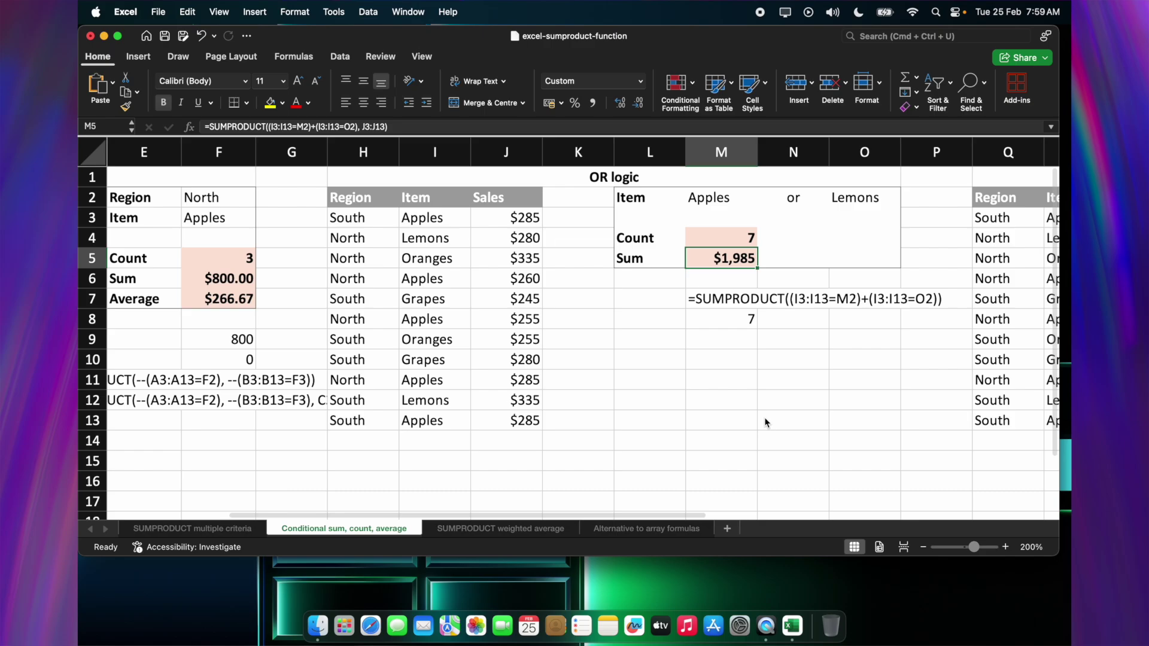
- Look over the SUMPRODUCT weighted average and Alternative to array formulas sheets, and return to the AND as well as OR logic block
scroll(765, 422, right, 10)
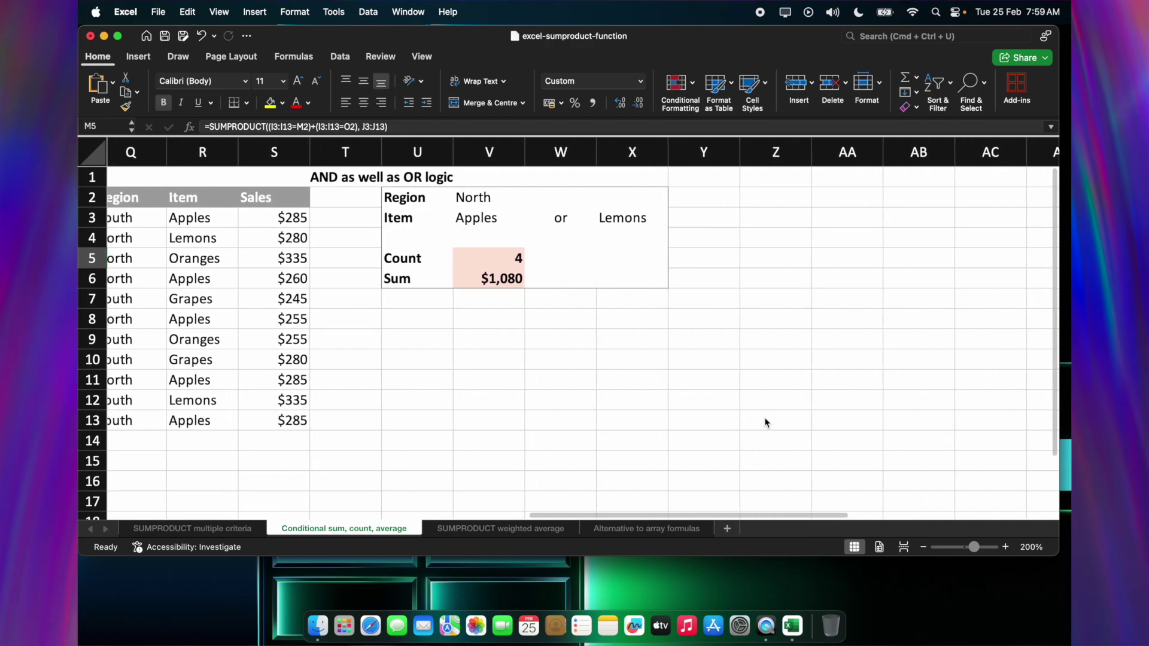
click(563, 528)
click(642, 538)
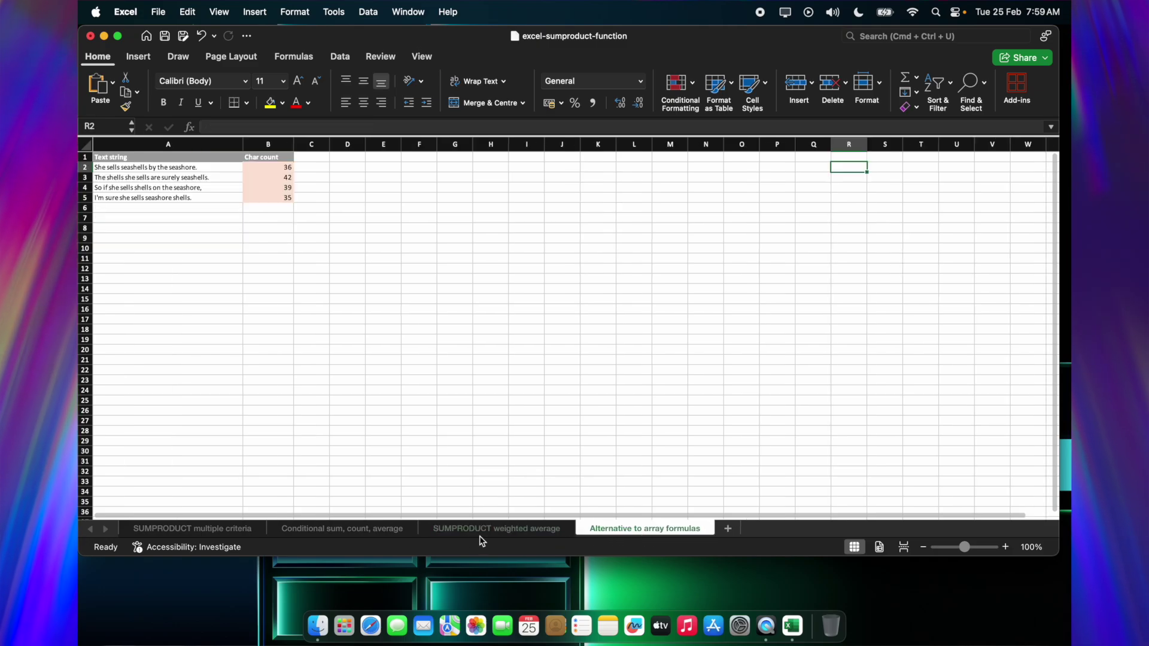
click(393, 532)
click(548, 528)
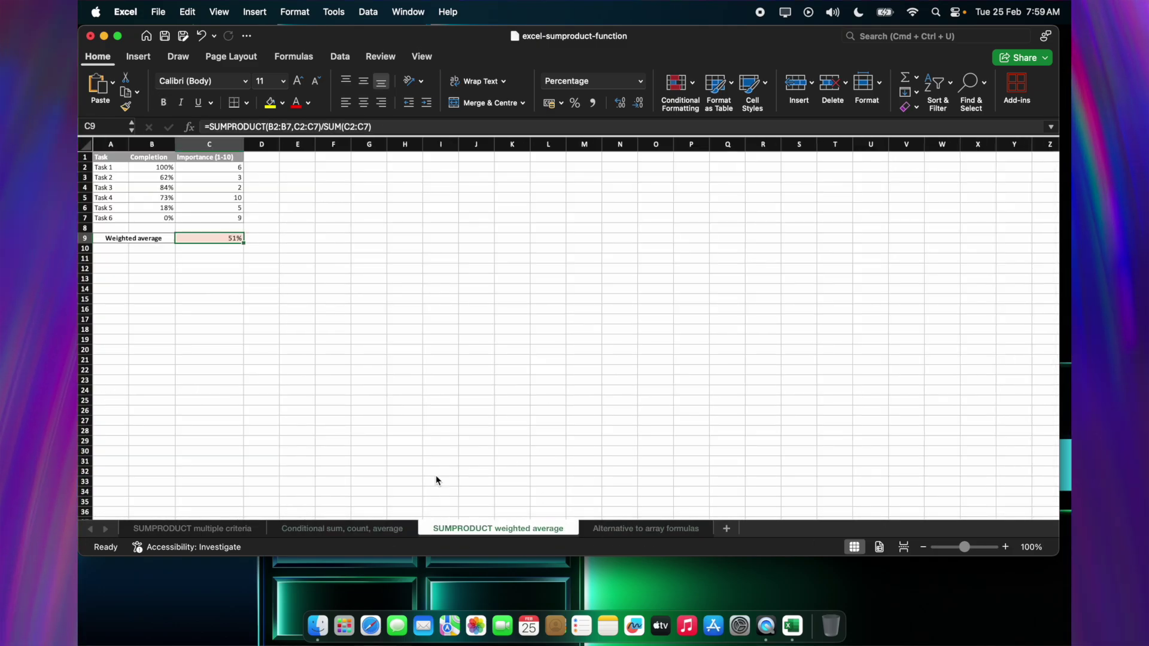
click(342, 528)
click(465, 362)
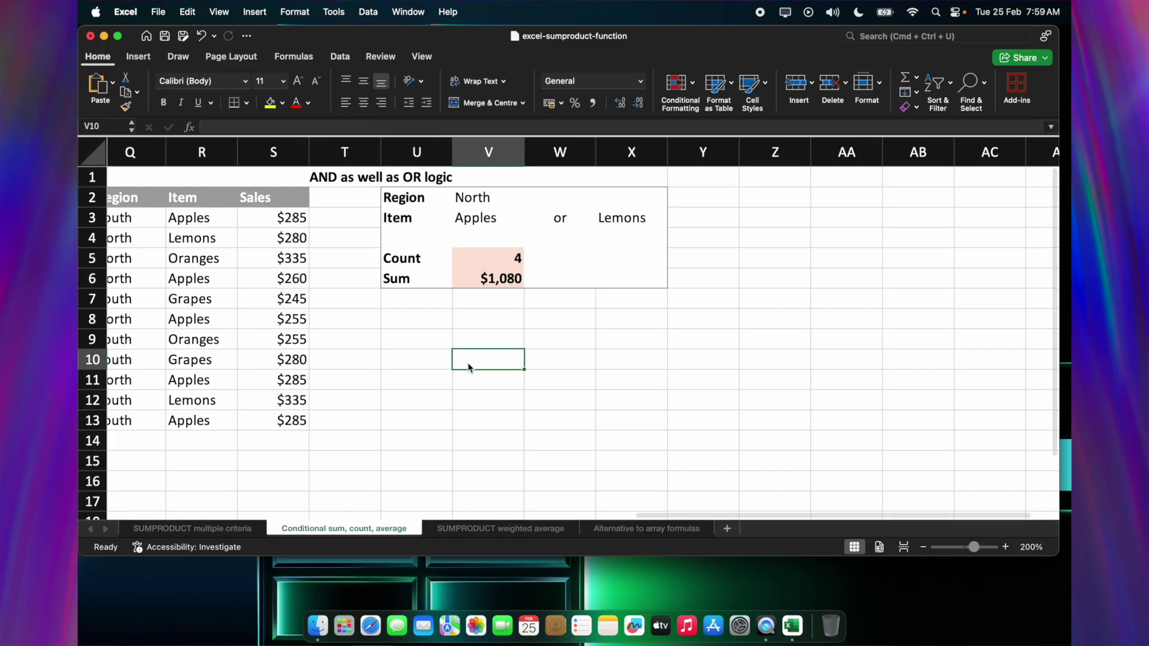